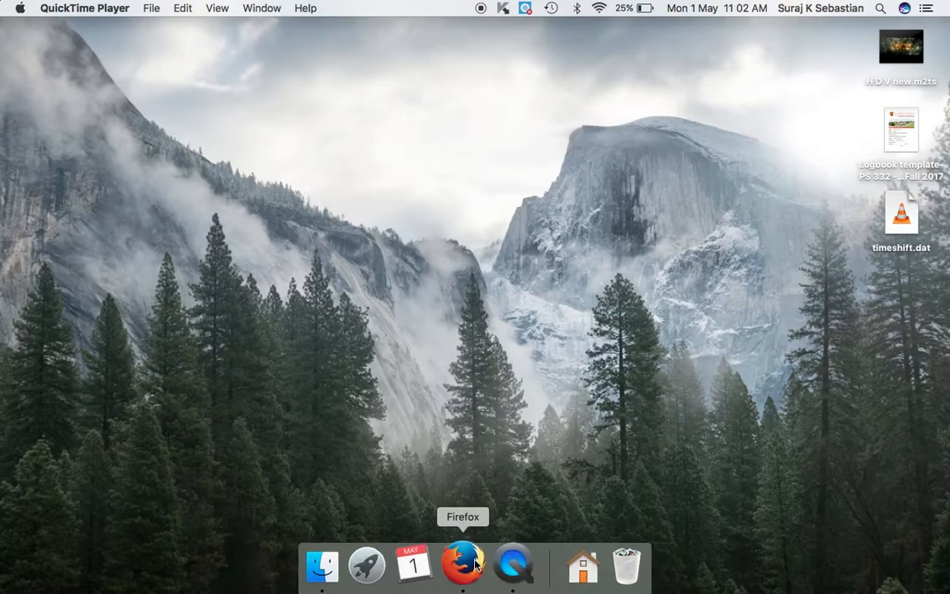
Switch to Firefox and load the learning management site at mygmu.ac.ae/lmsnew/
left_click(471, 569)
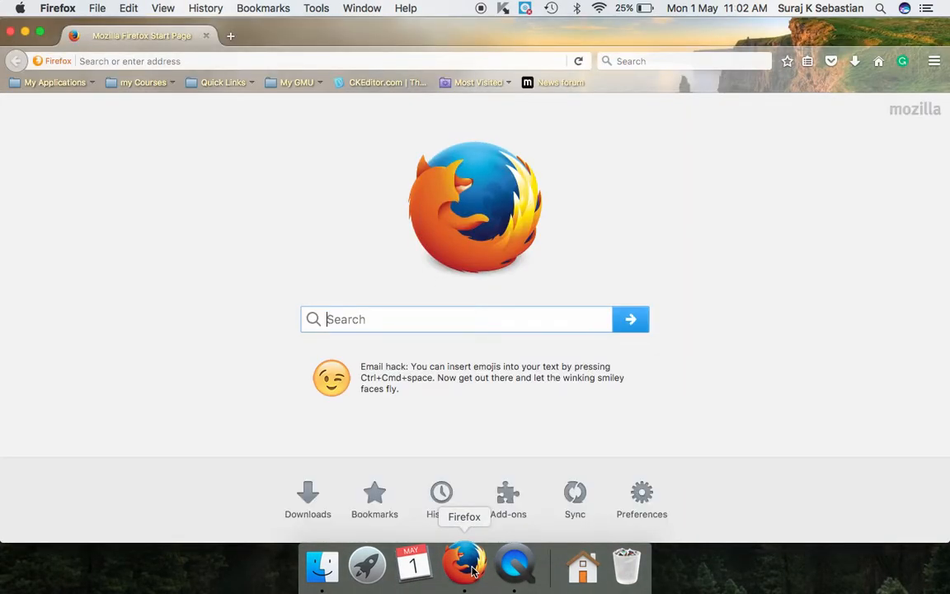
left_click(175, 61)
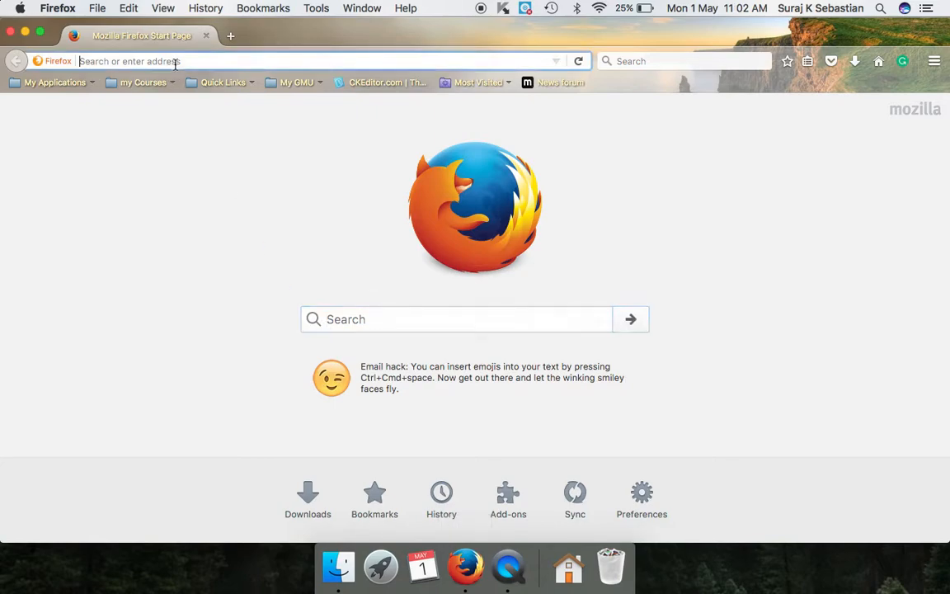
type("mygmu.ac.ae/")
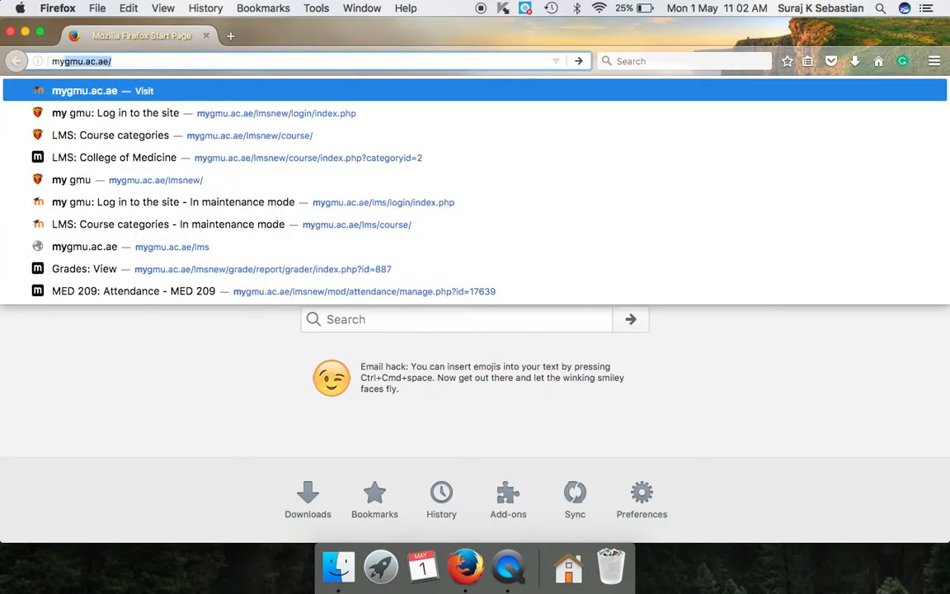
key("Return")
type("l")
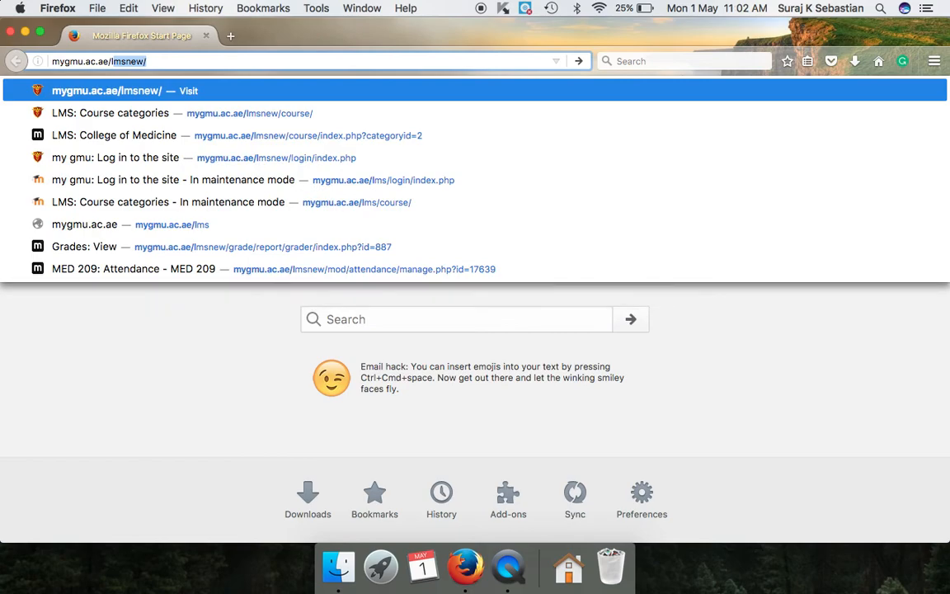
key("Down")
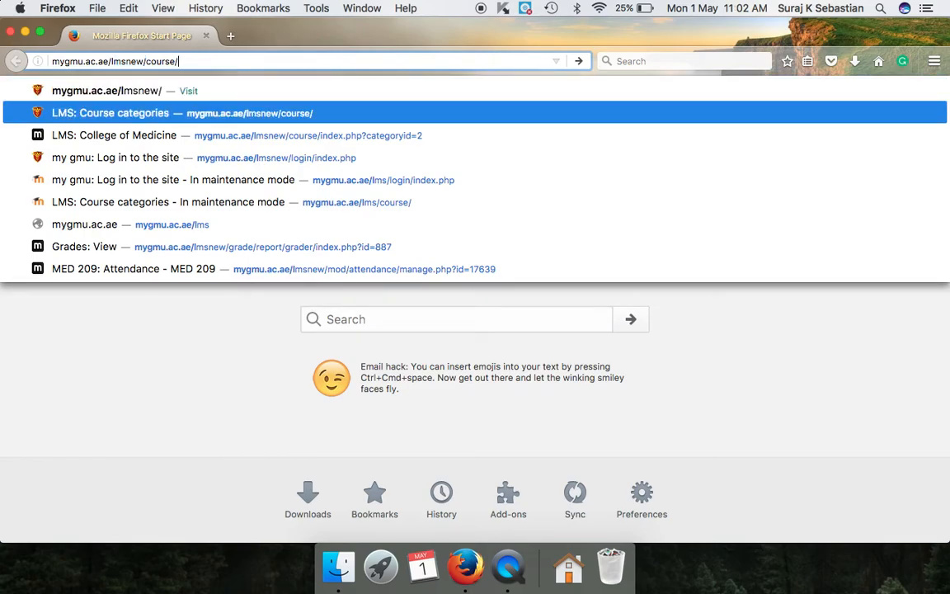
key("BackSpace")
key("BackSpace")
key("BackSpace")
key("BackSpace")
key("BackSpace")
key("BackSpace")
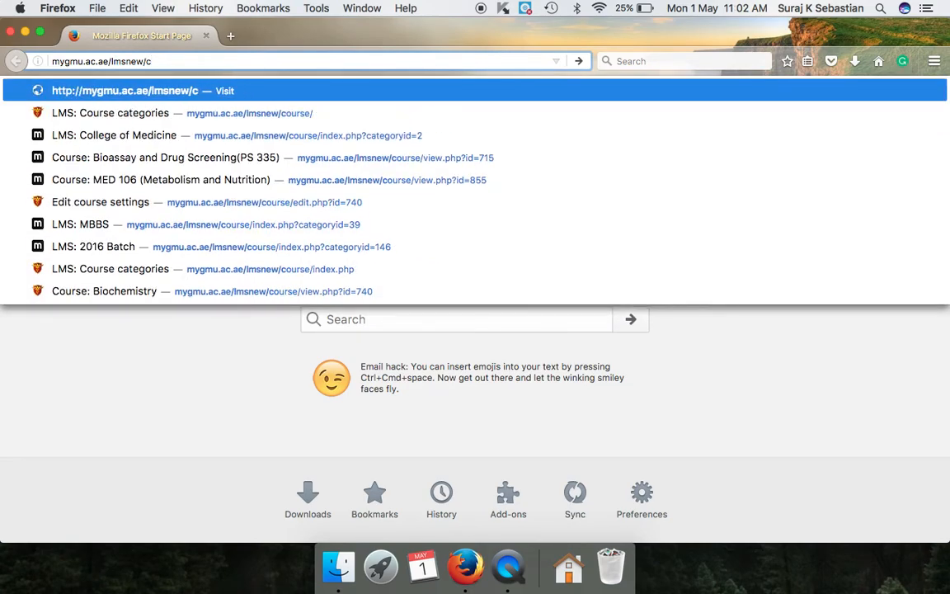
key("BackSpace")
key("Return")
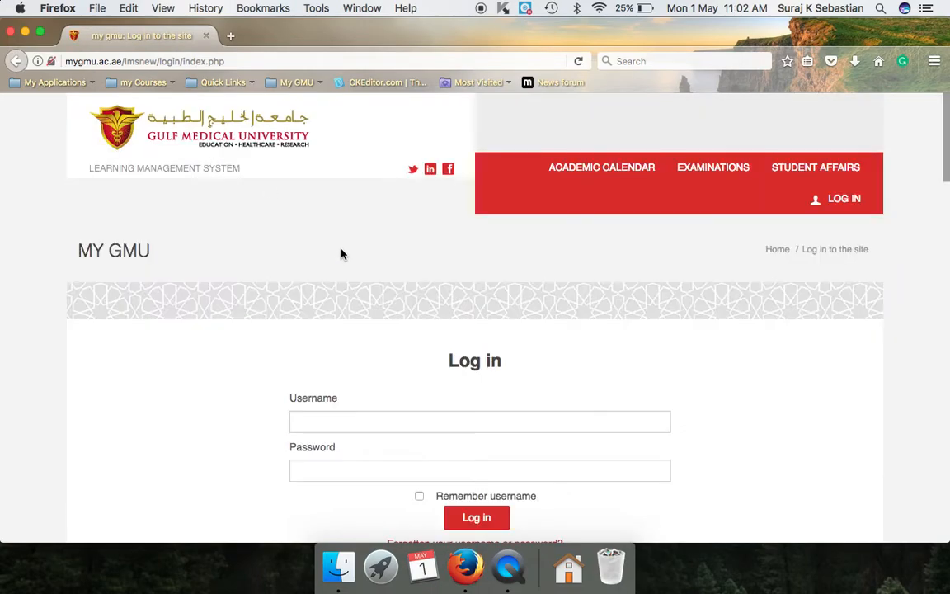
Log in to the site with the account username and password
scroll(342, 254, "down", 1)
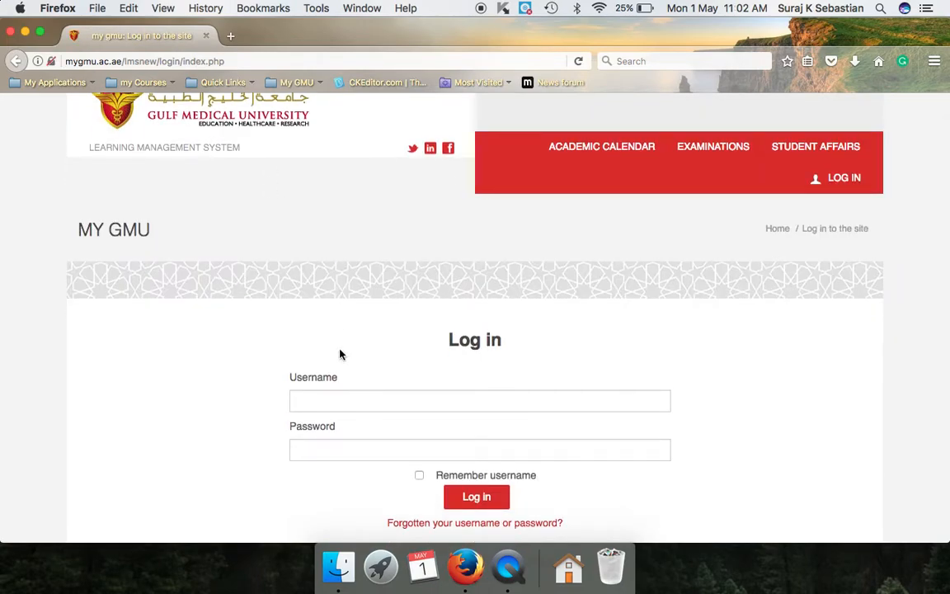
left_click(343, 398)
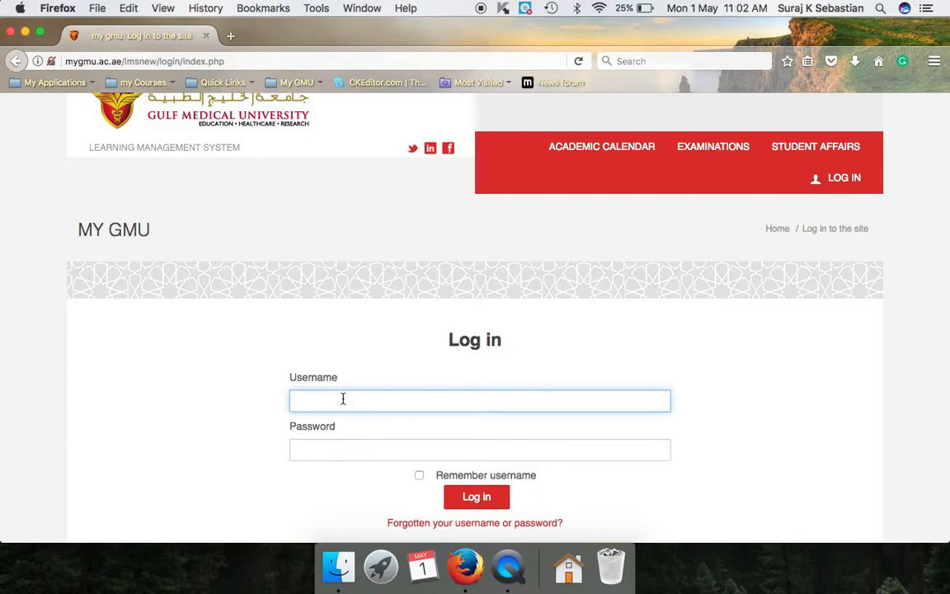
type("23")
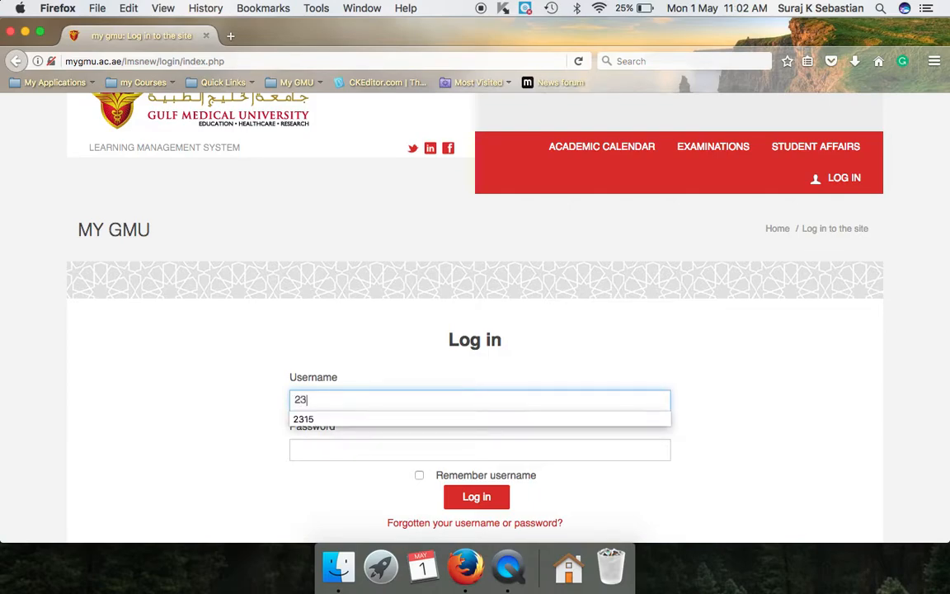
key("Down")
type("1")
key("Return")
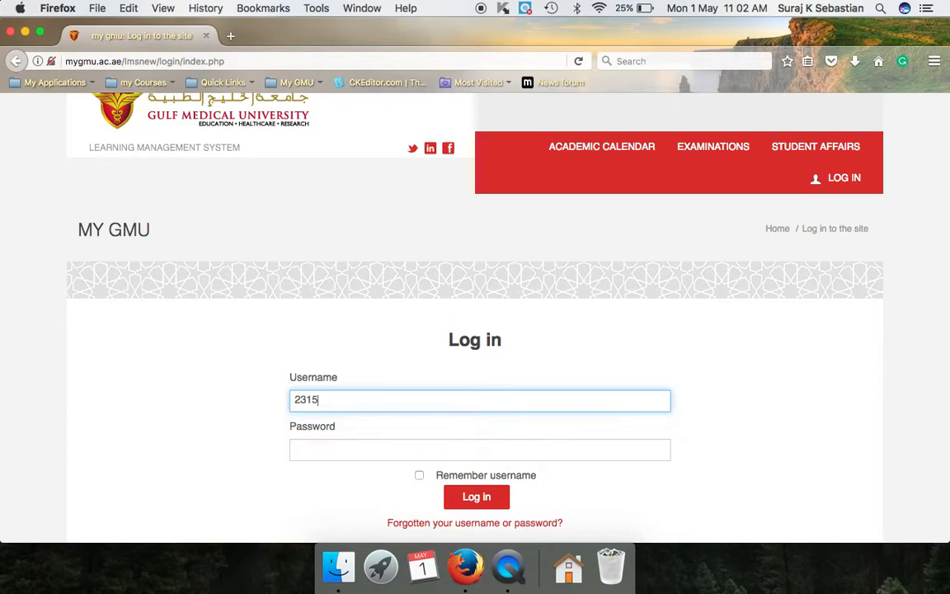
key("Tab")
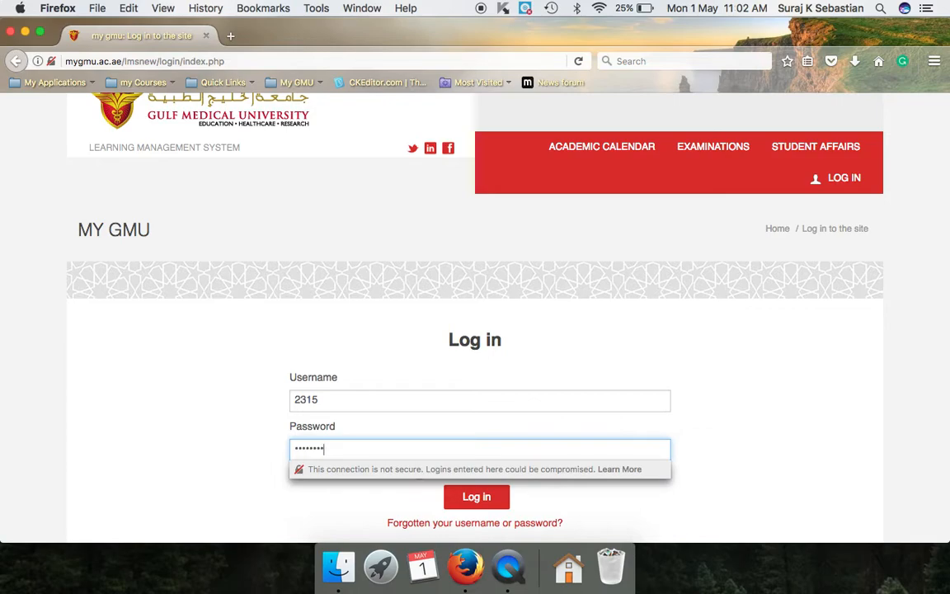
type("*")
key("Return")
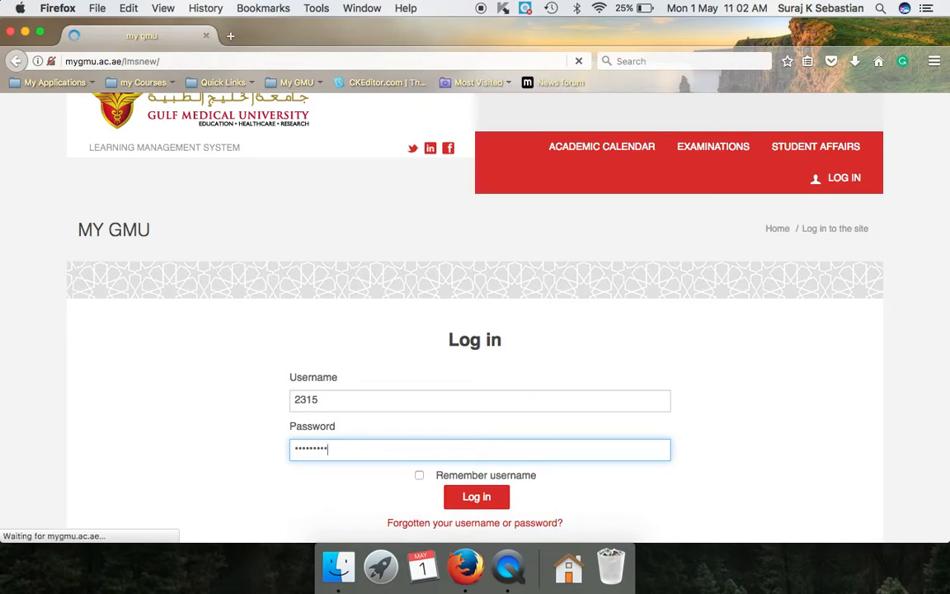
Look over the college listings on the home page and open the account's dashboard
scroll(475, 321, "down", 10)
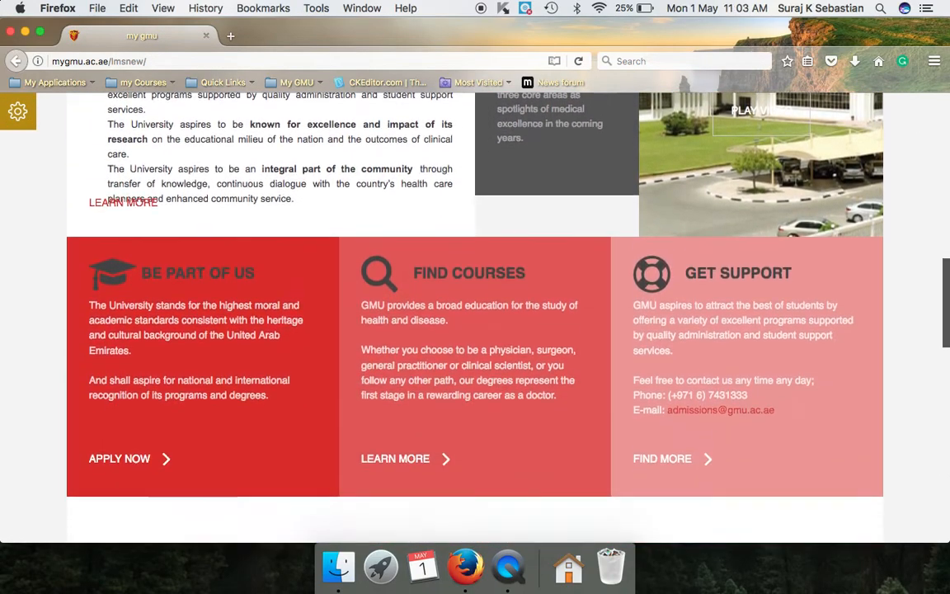
scroll(247, 310, "down", 2)
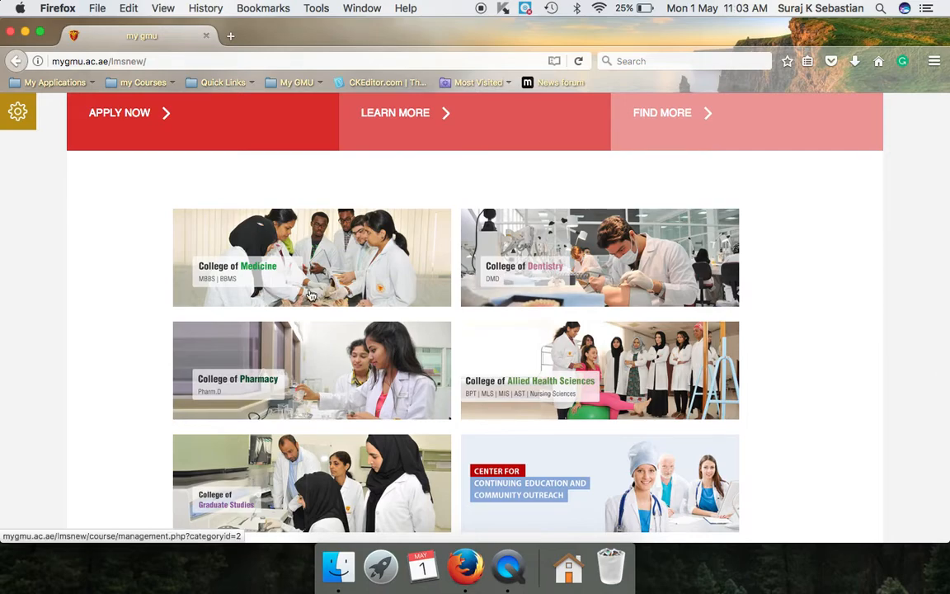
scroll(546, 396, "down", 4)
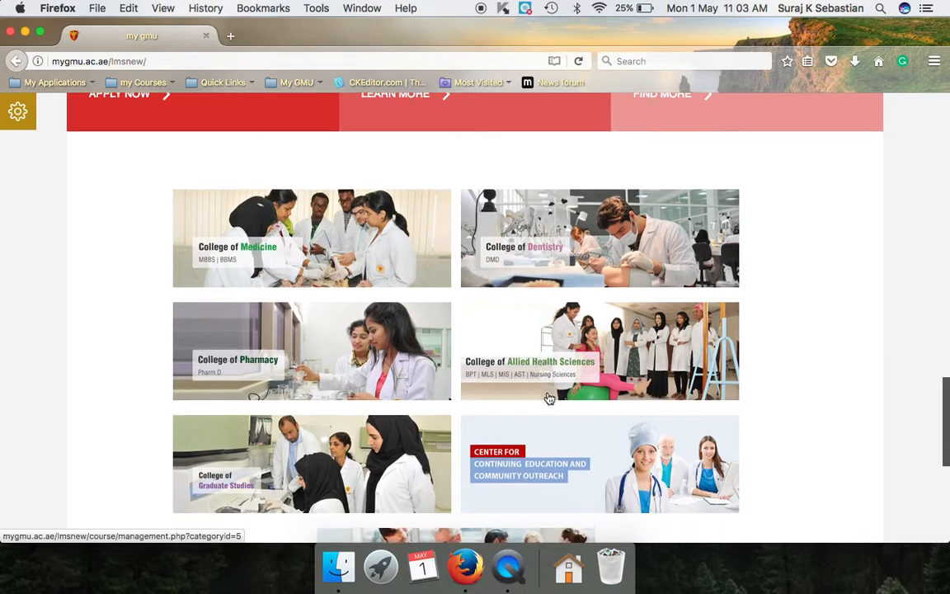
scroll(547, 396, "down", 1)
scroll(549, 398, "up", 3)
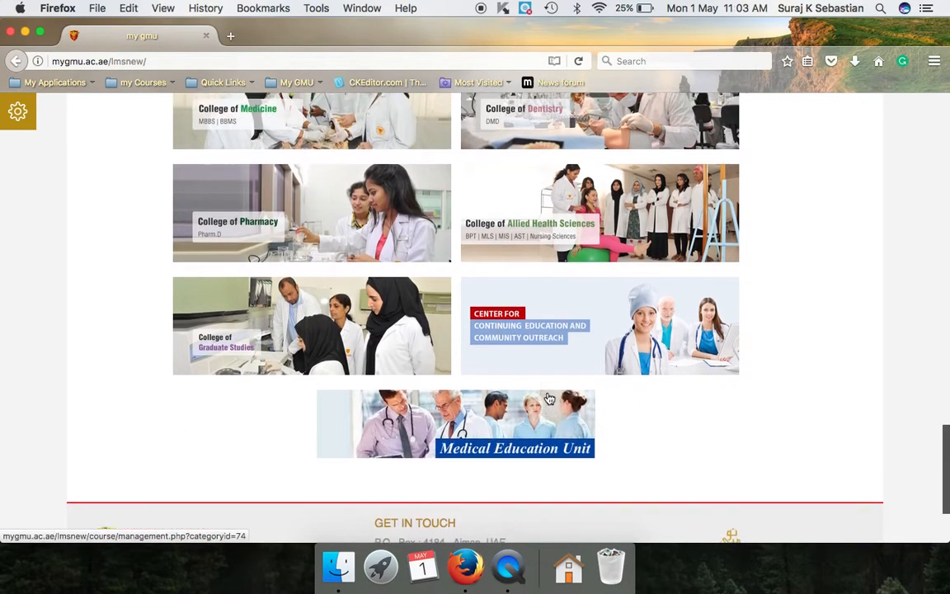
scroll(548, 397, "up", 15)
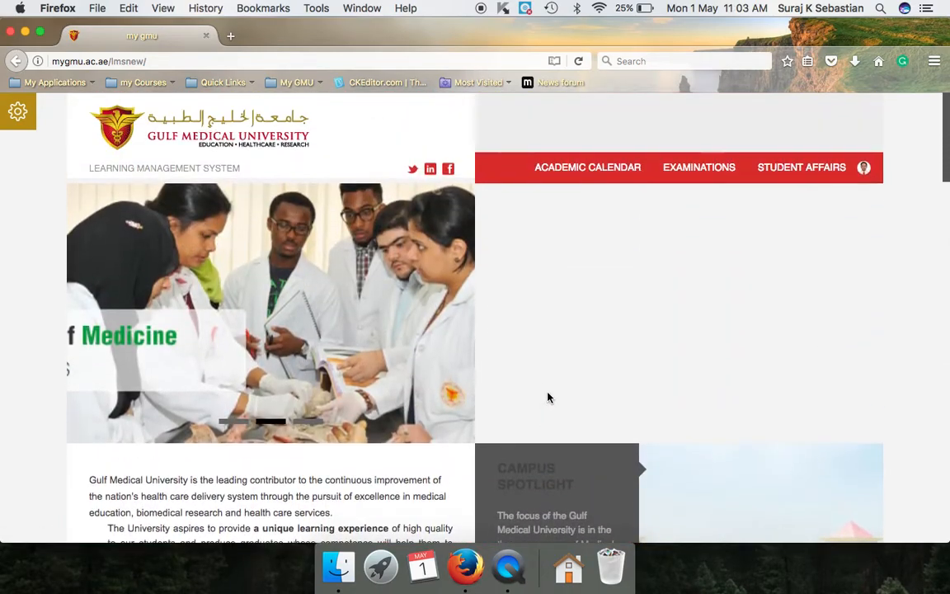
left_click(861, 169)
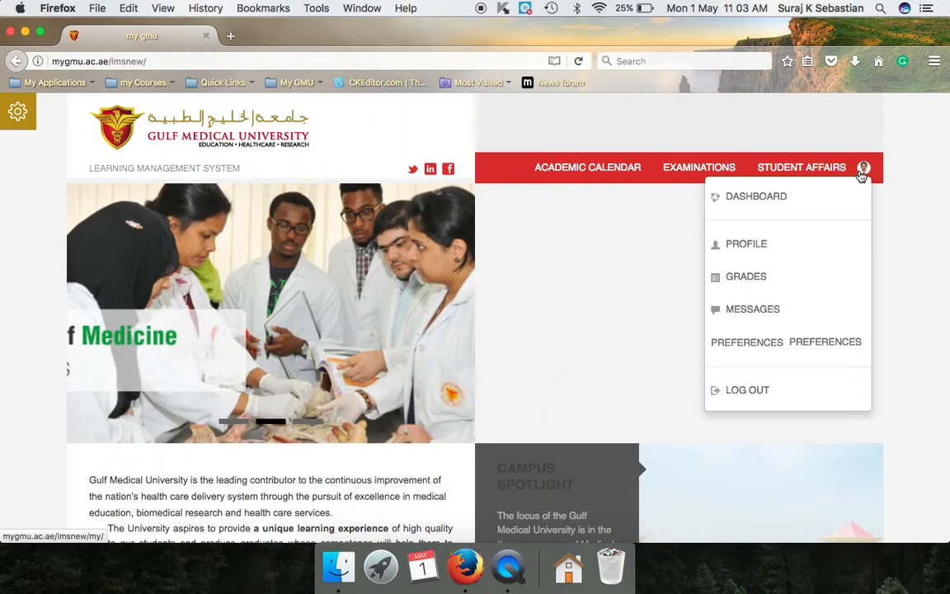
left_click(768, 204)
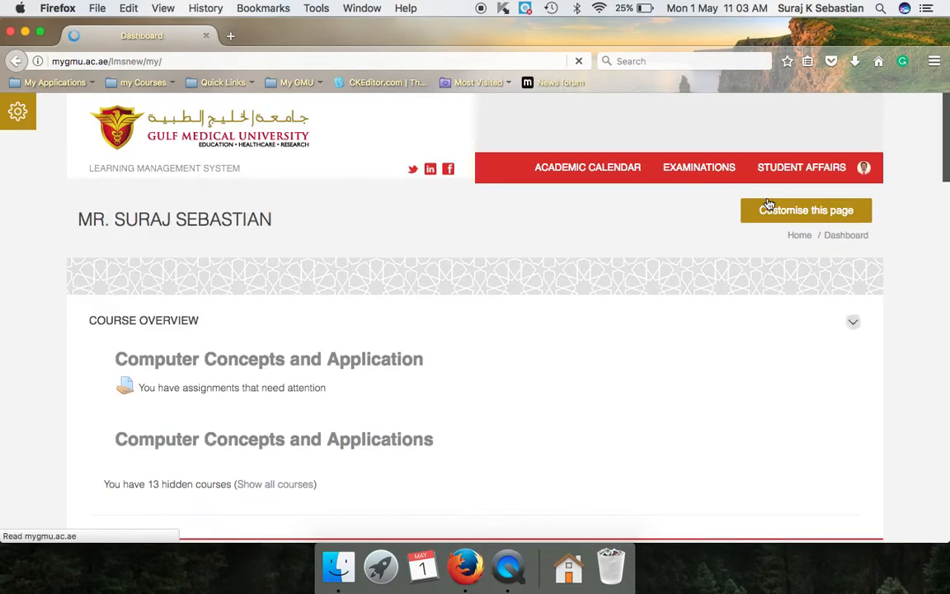
Show all courses, including hidden ones, in the course overview and open Information Technology (General Education)
scroll(543, 297, "down", 3)
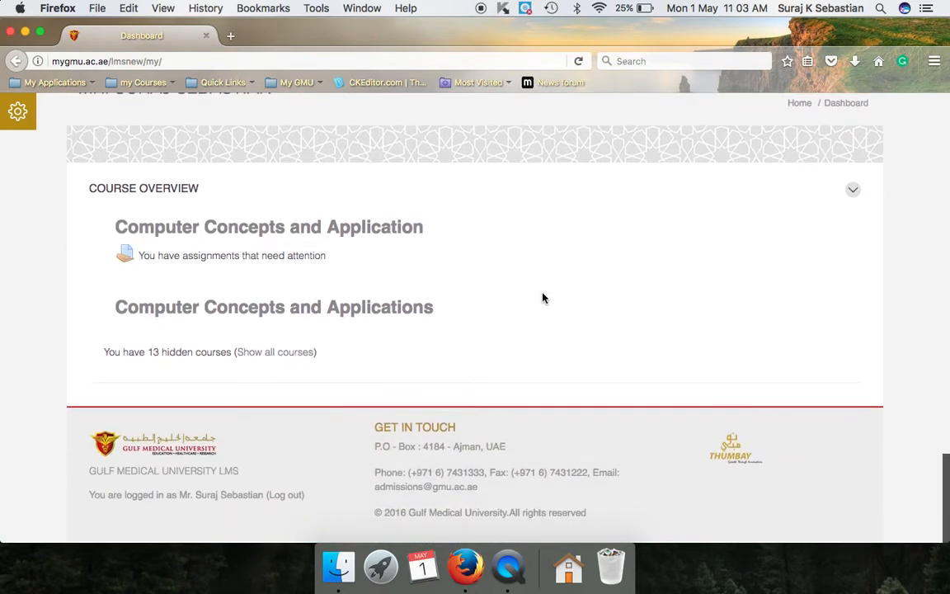
left_click(304, 356)
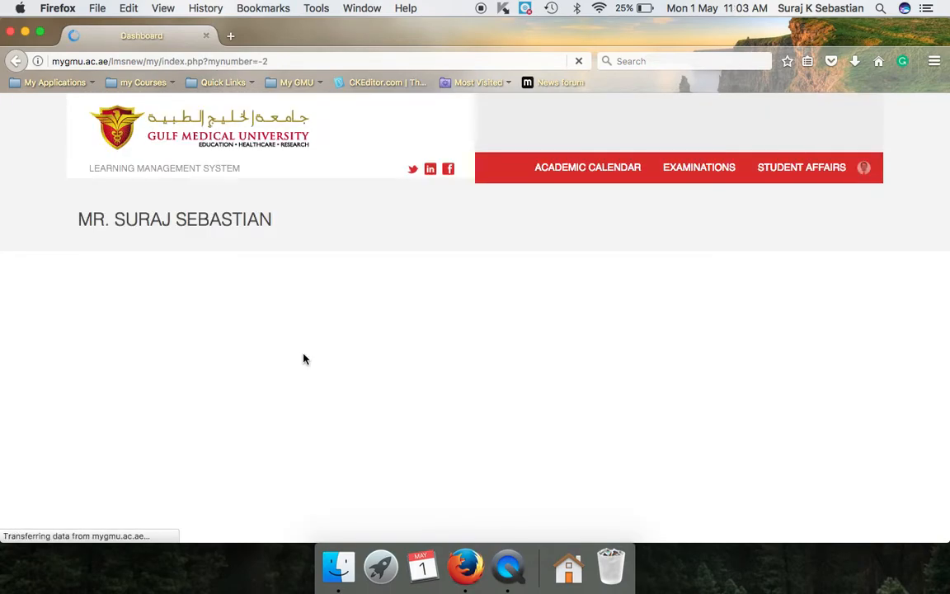
scroll(401, 373, "down", 5)
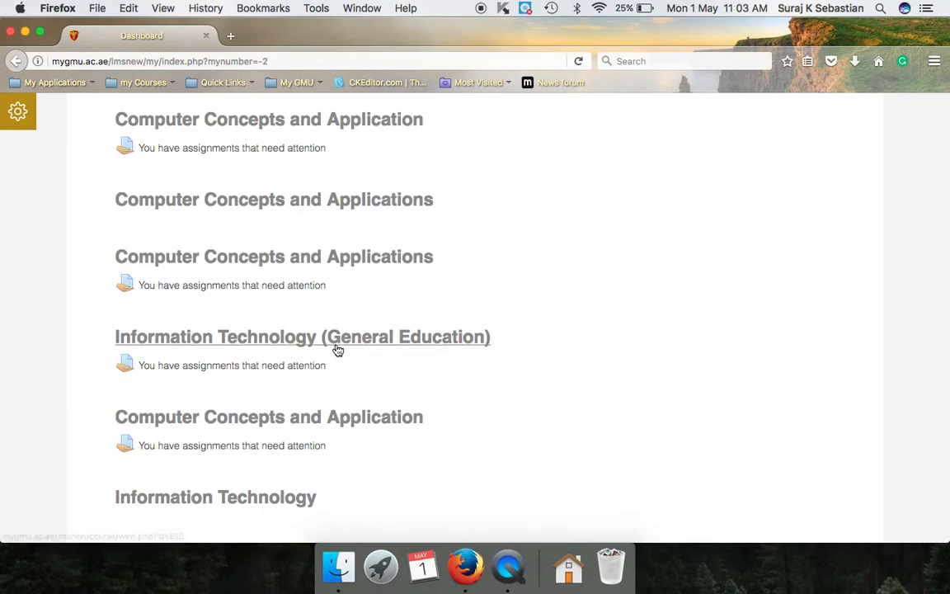
left_click(337, 349)
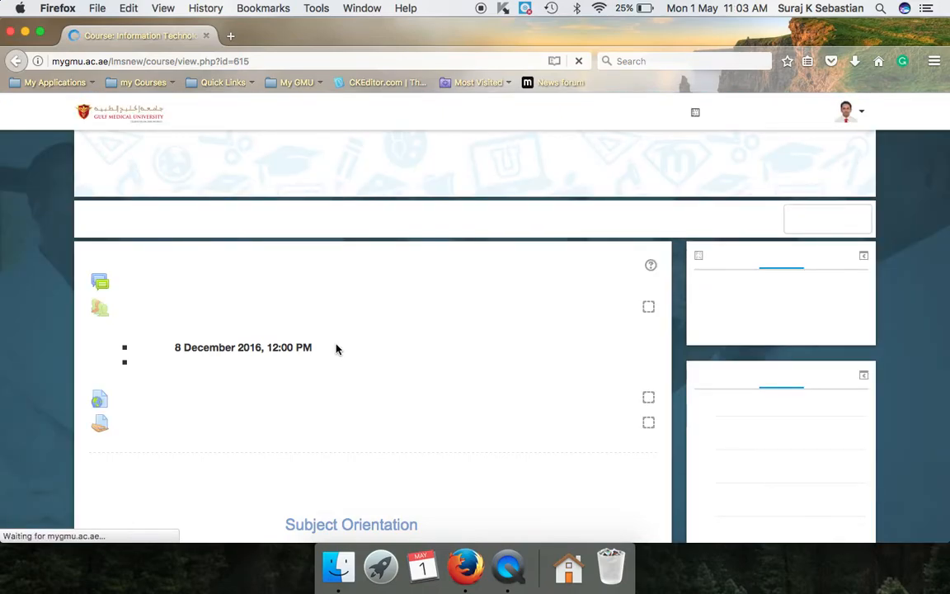
Look through the weekly sections of the course and turn editing on
scroll(336, 350, "down", 3)
scroll(336, 350, "down", 10)
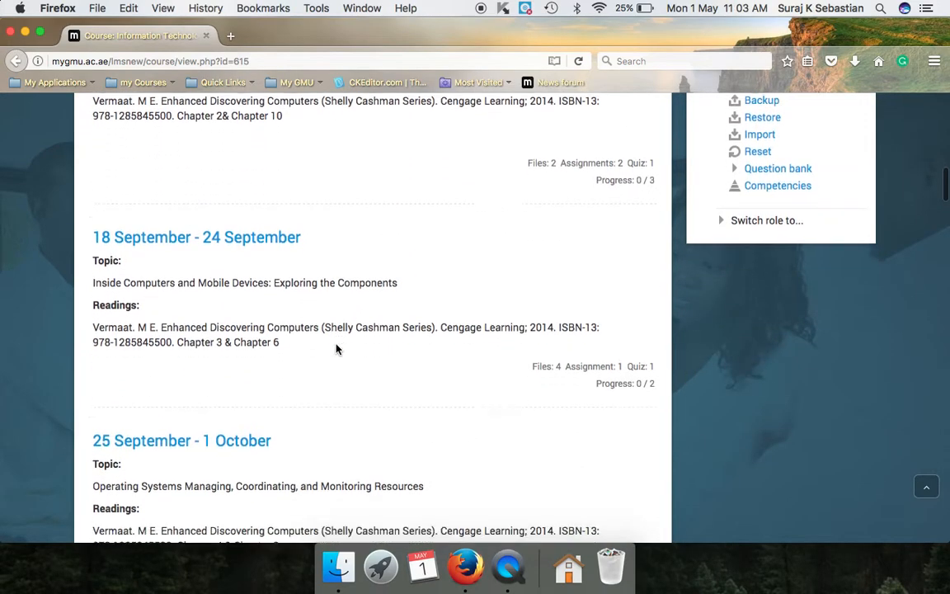
scroll(336, 350, "up", 10)
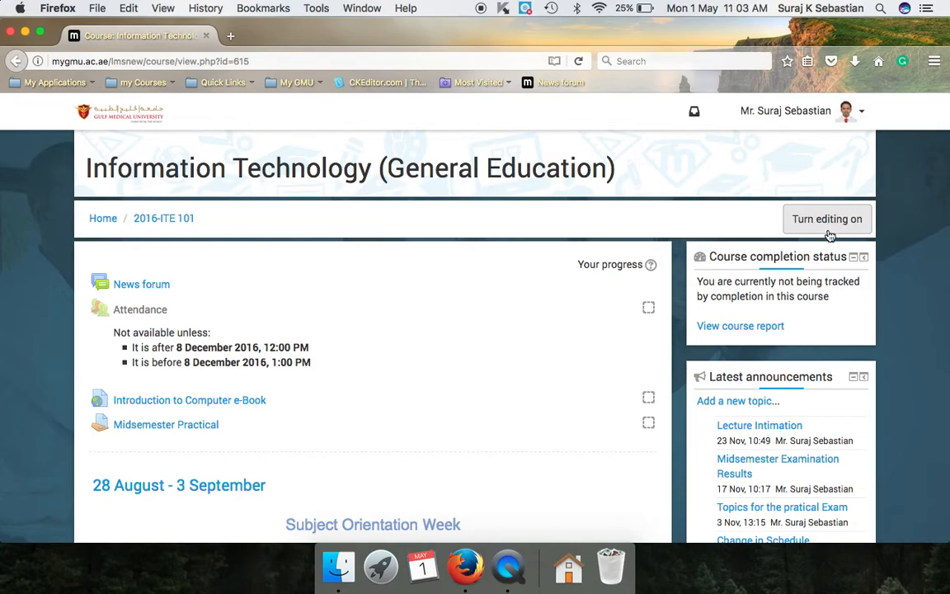
left_click(828, 234)
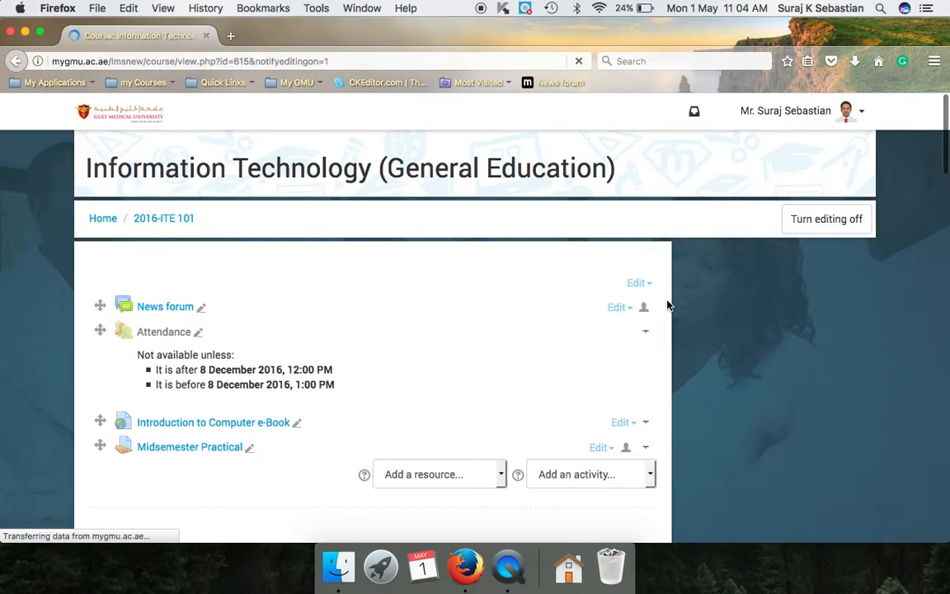
Start adding a Quiz activity to the 2 October - 8 October section of the course
scroll(610, 334, "down", 10)
scroll(610, 337, "down", 10)
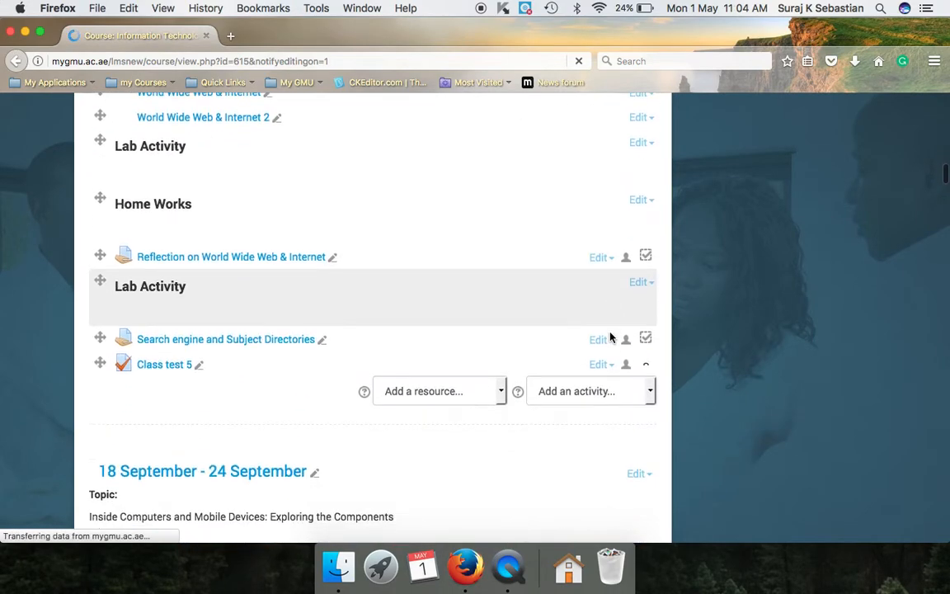
scroll(610, 337, "down", 8)
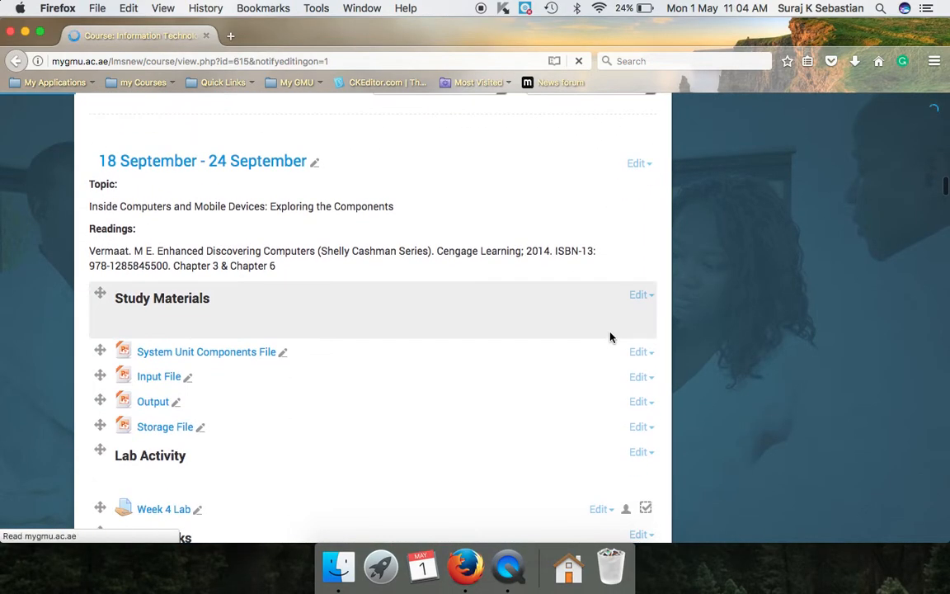
scroll(610, 336, "down", 5)
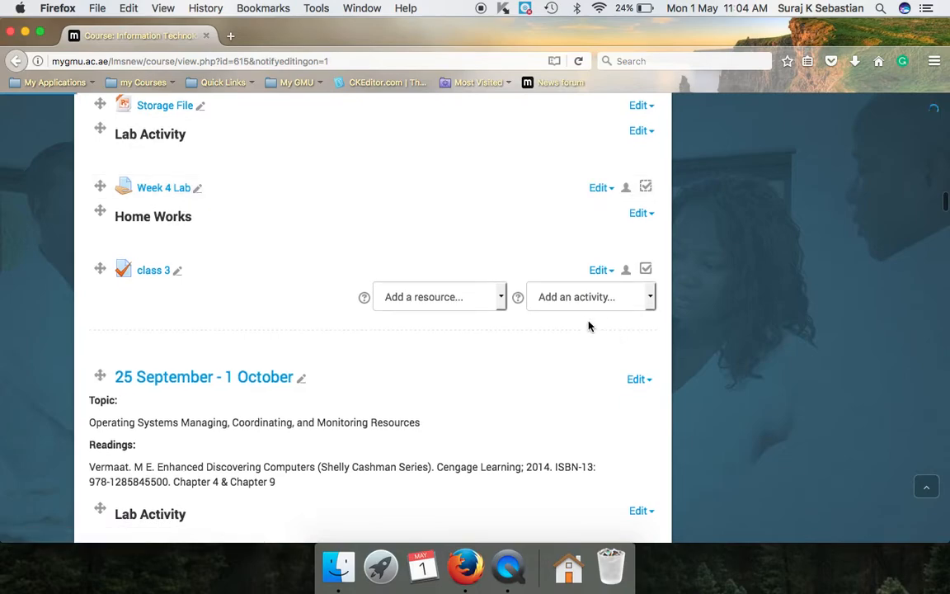
scroll(589, 326, "down", 10)
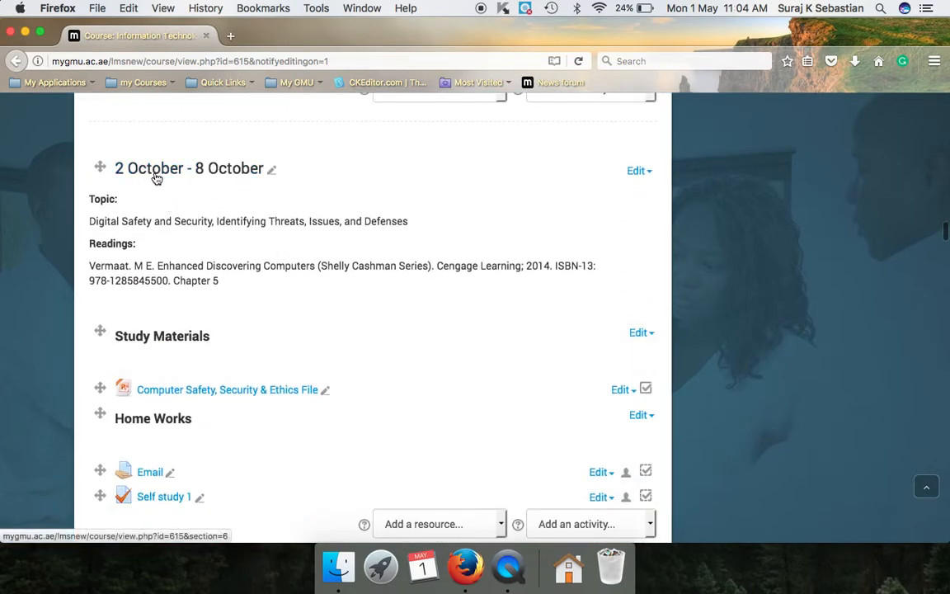
scroll(437, 318, "down", 2)
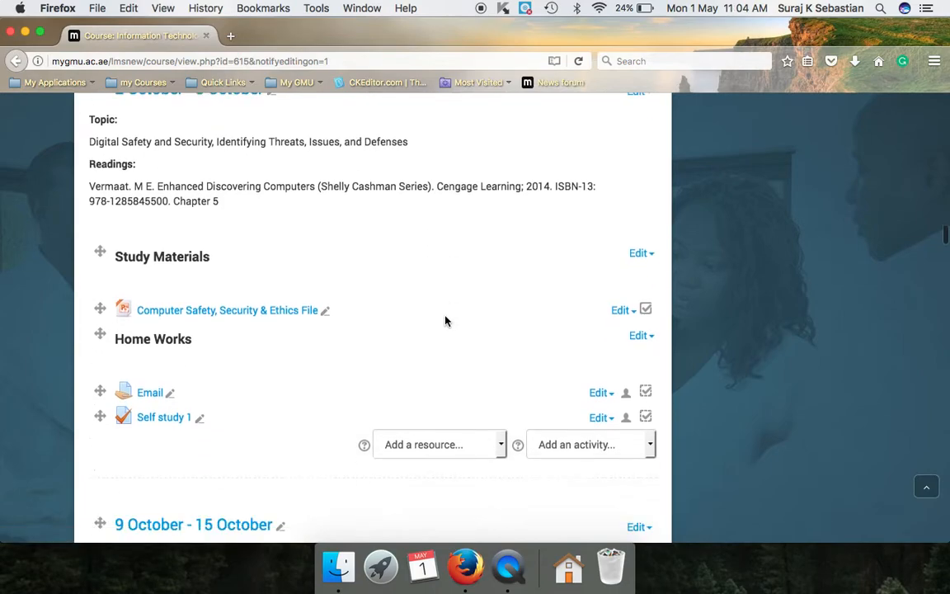
scroll(445, 321, "down", 3)
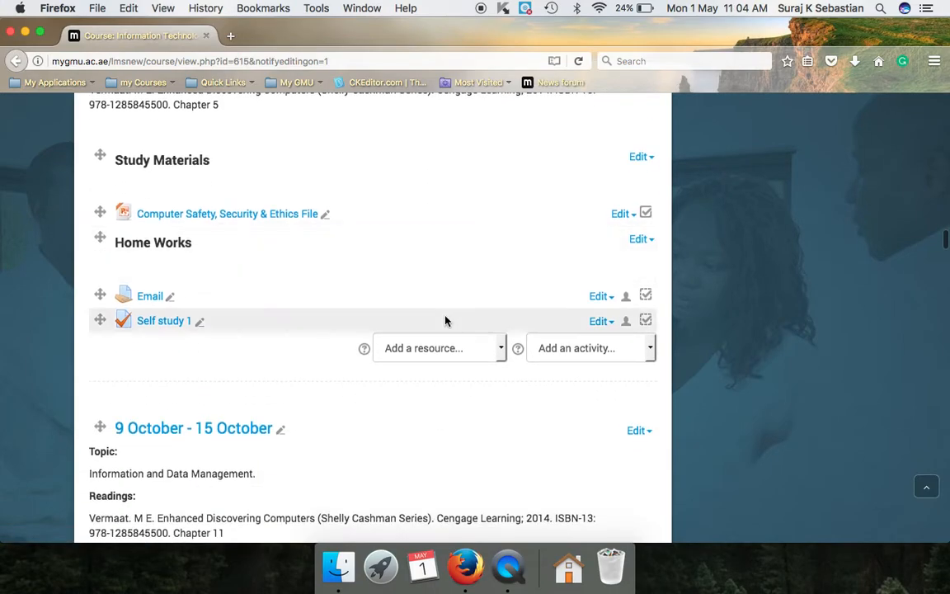
left_click(565, 350)
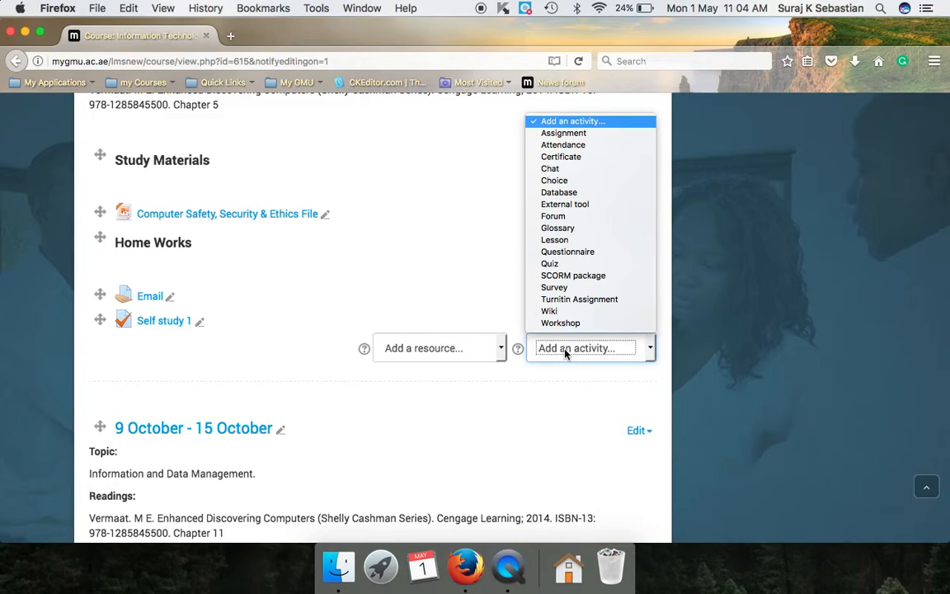
left_click(566, 265)
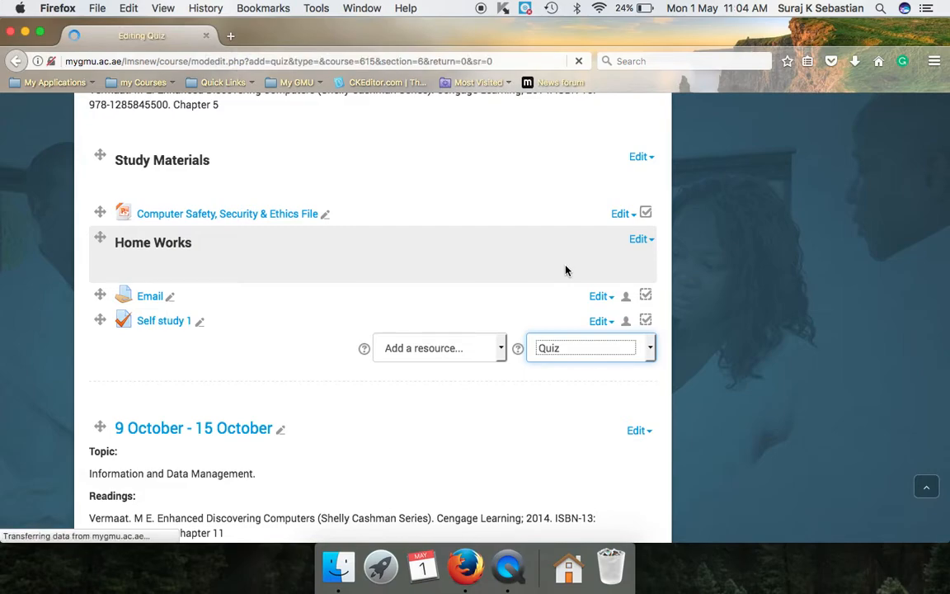
Name the new quiz "Class test 3" and place the text cursor in its description
scroll(565, 271, "down", 3)
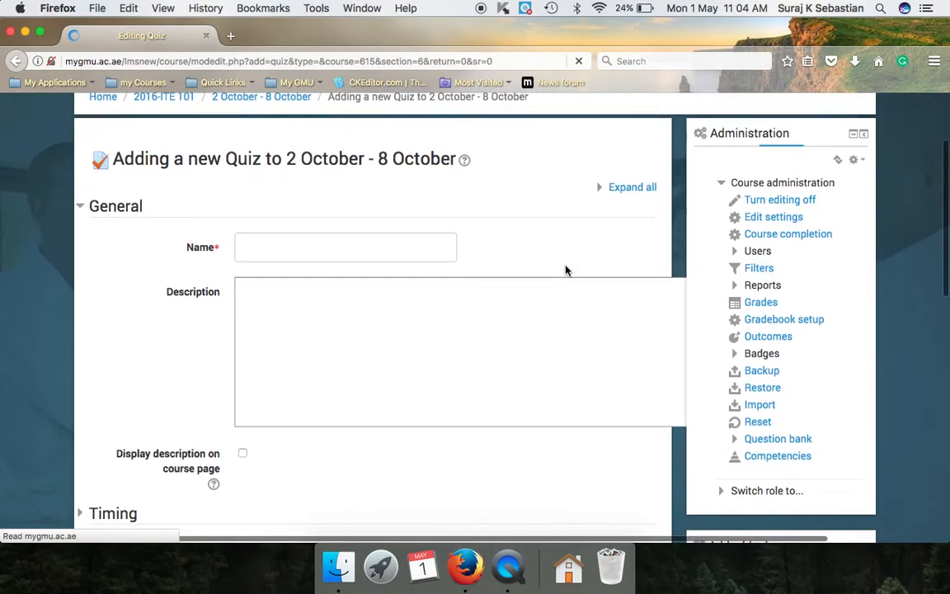
left_click(427, 244)
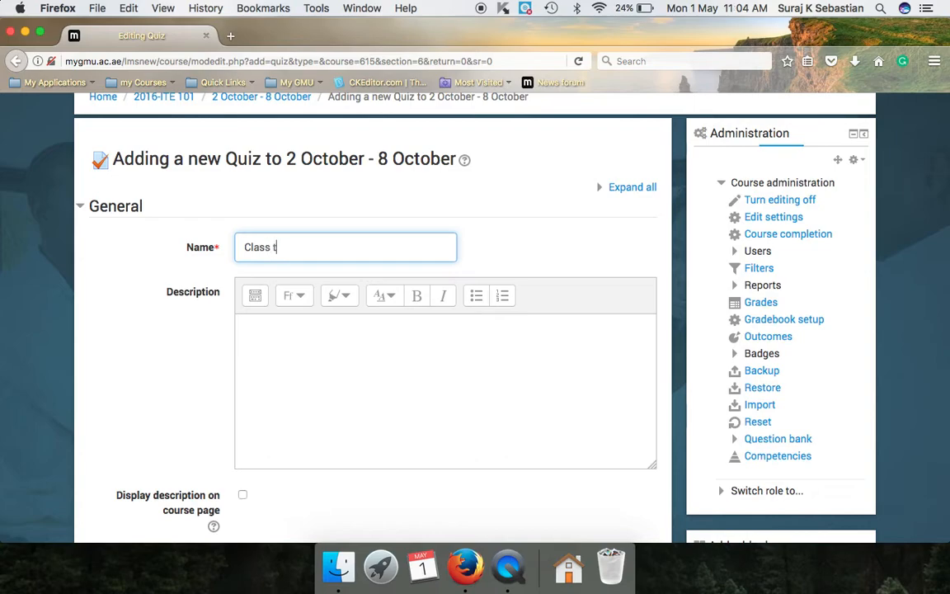
type("Class test 3")
scroll(428, 238, "down", 3)
left_click(383, 313)
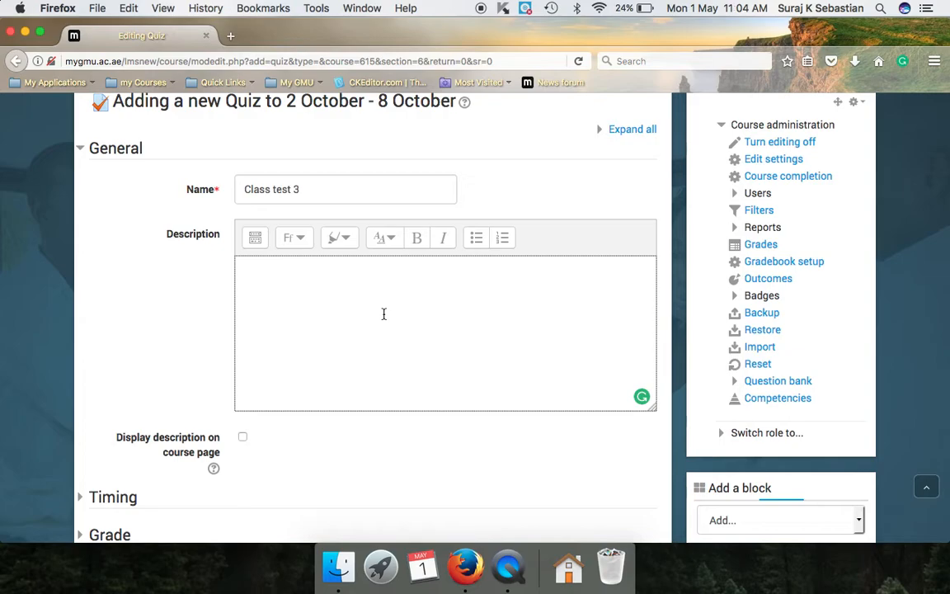
In the quiz's Timing settings, enable the opening time and set it to 2 May 2017, 08:30
scroll(384, 313, "down", 3)
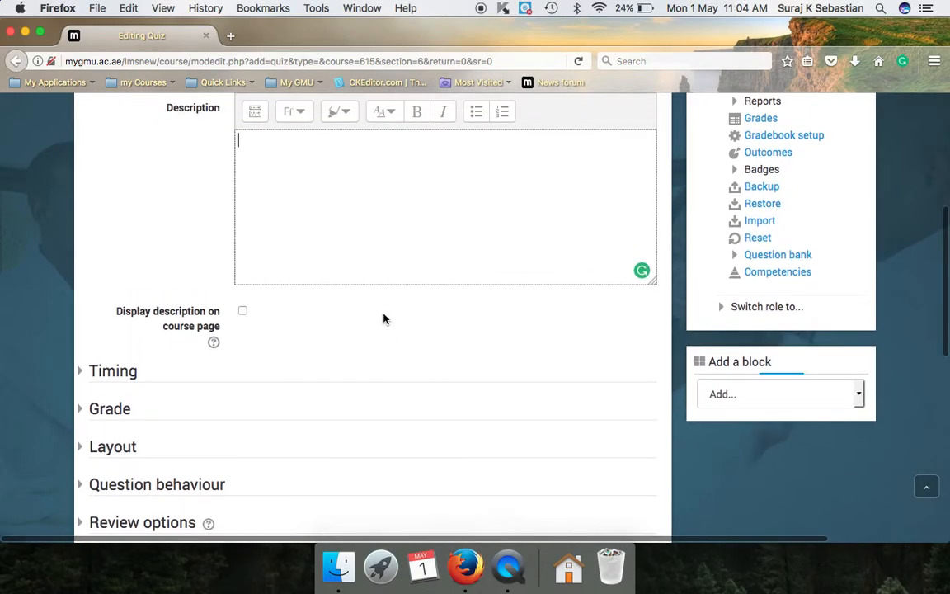
scroll(383, 317, "up", 2)
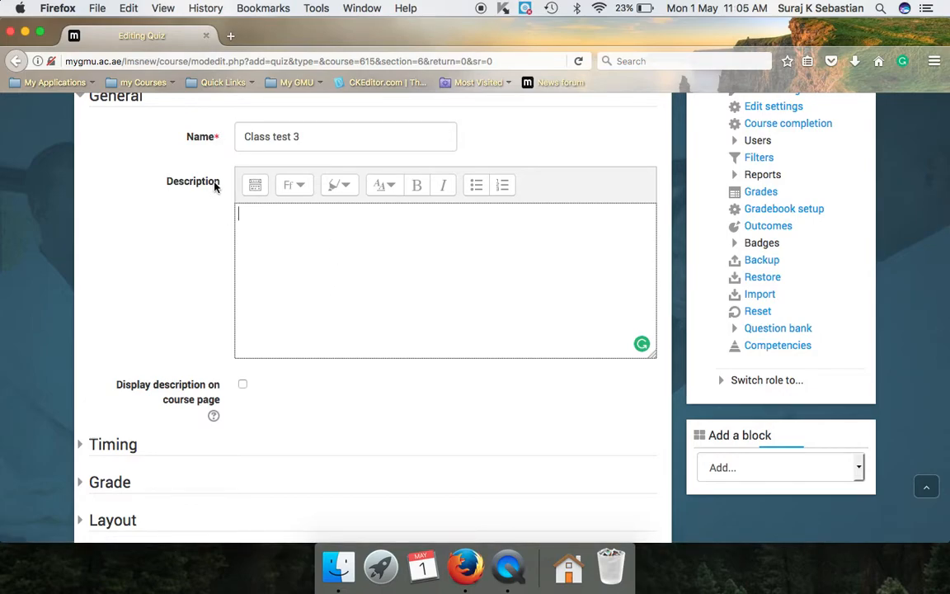
scroll(328, 284, "down", 3)
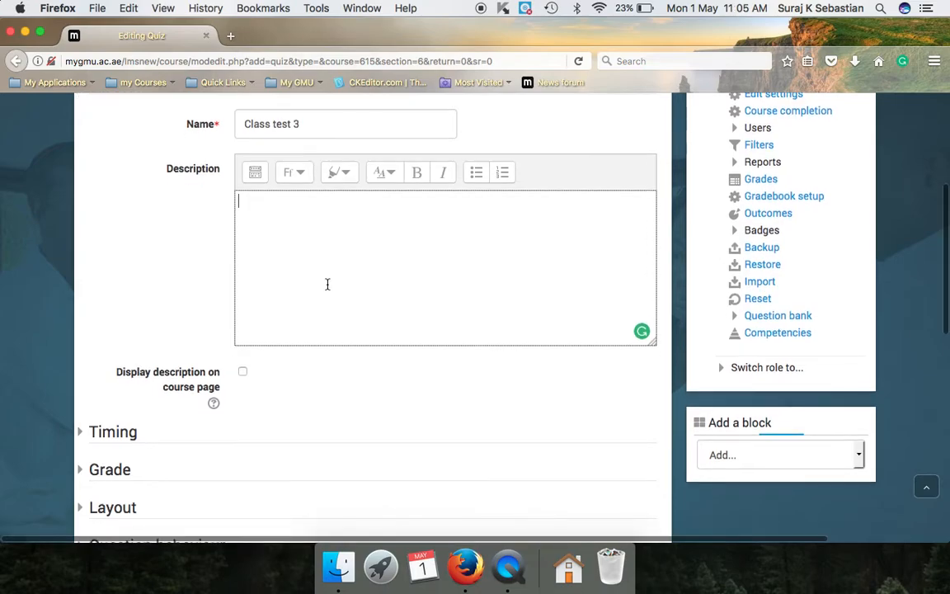
scroll(327, 289, "down", 3)
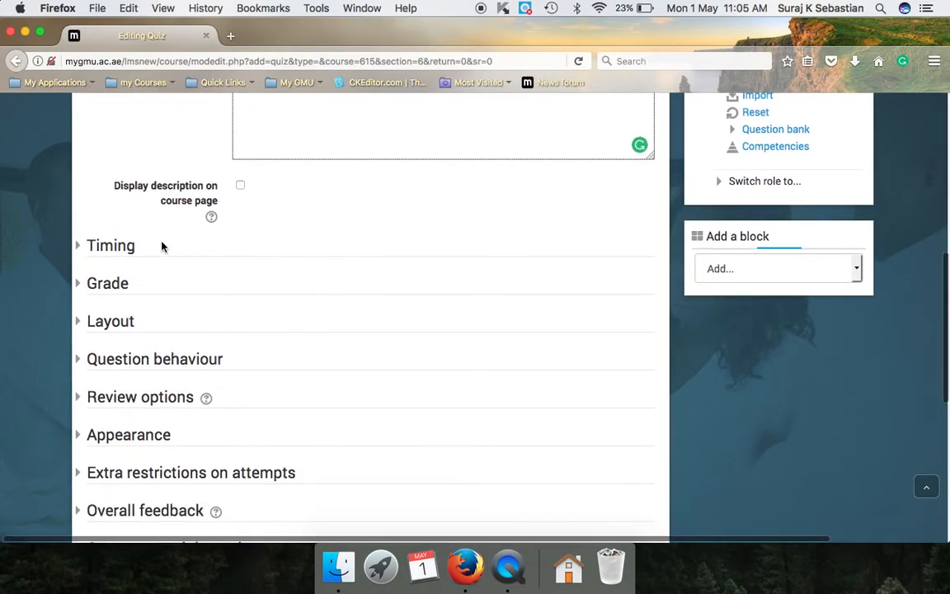
left_click(116, 250)
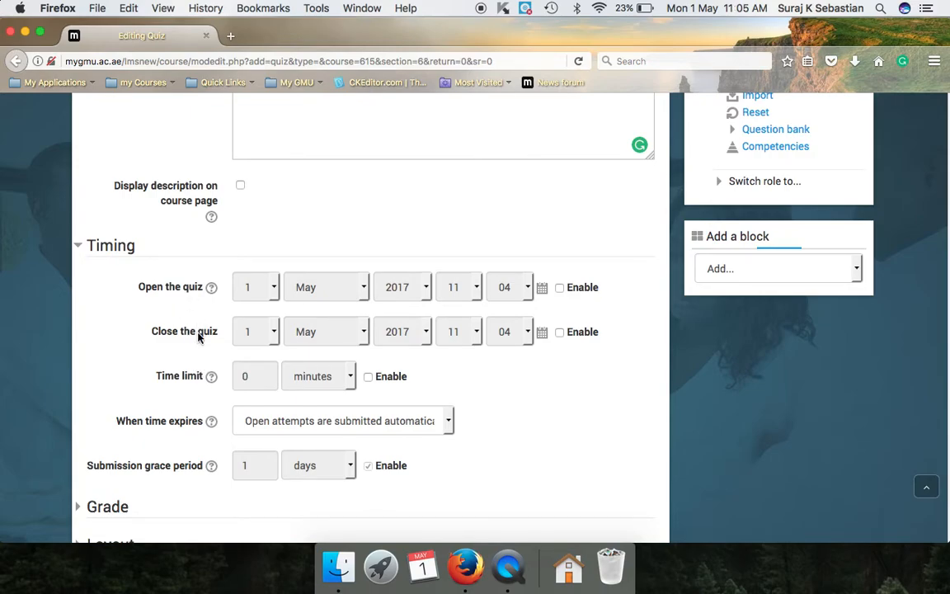
left_click(560, 288)
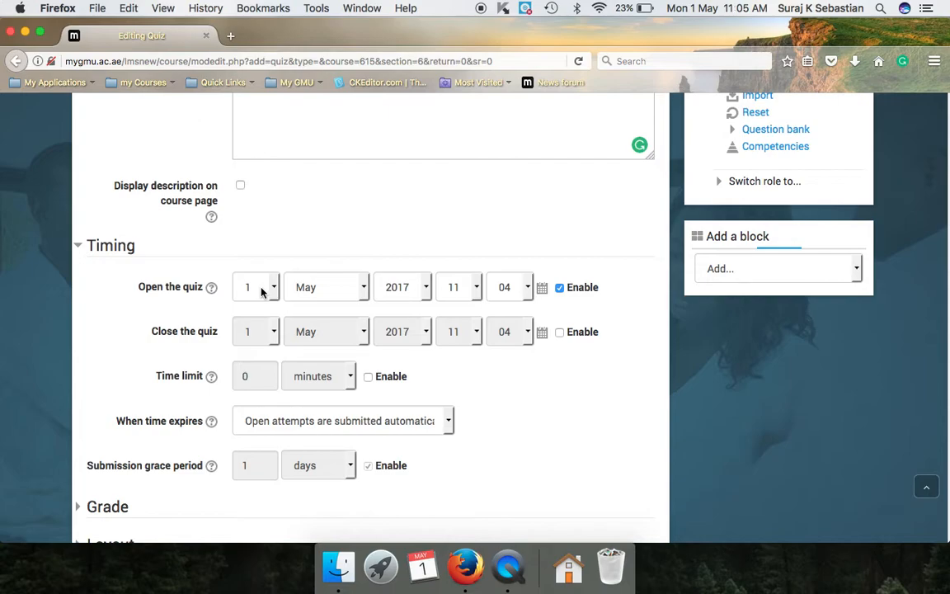
left_click(261, 292)
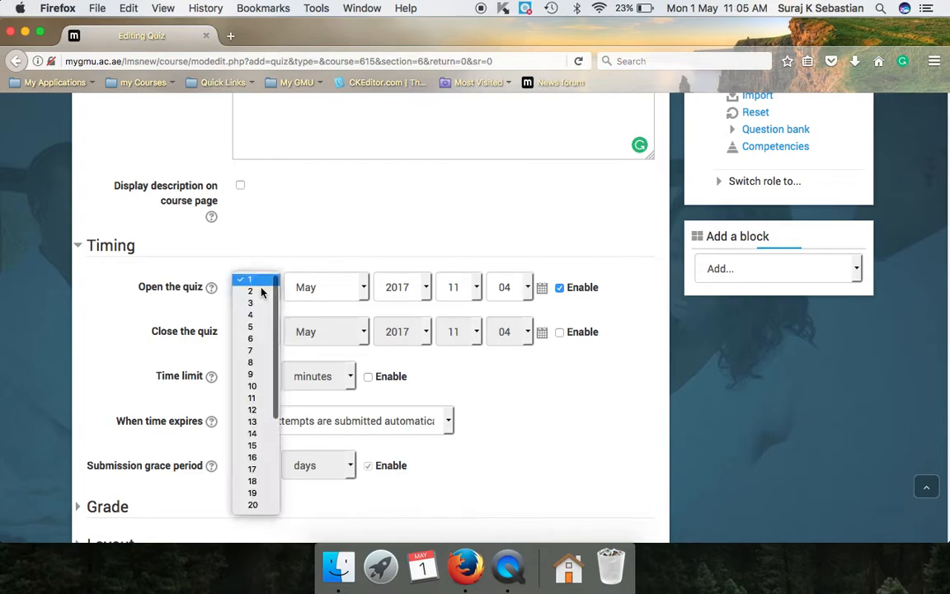
left_click(251, 295)
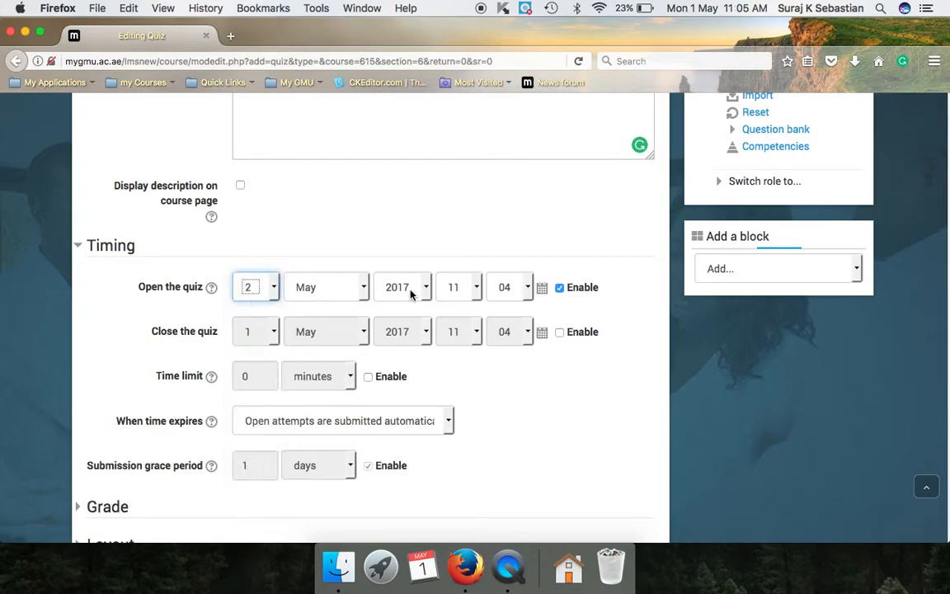
left_click(464, 293)
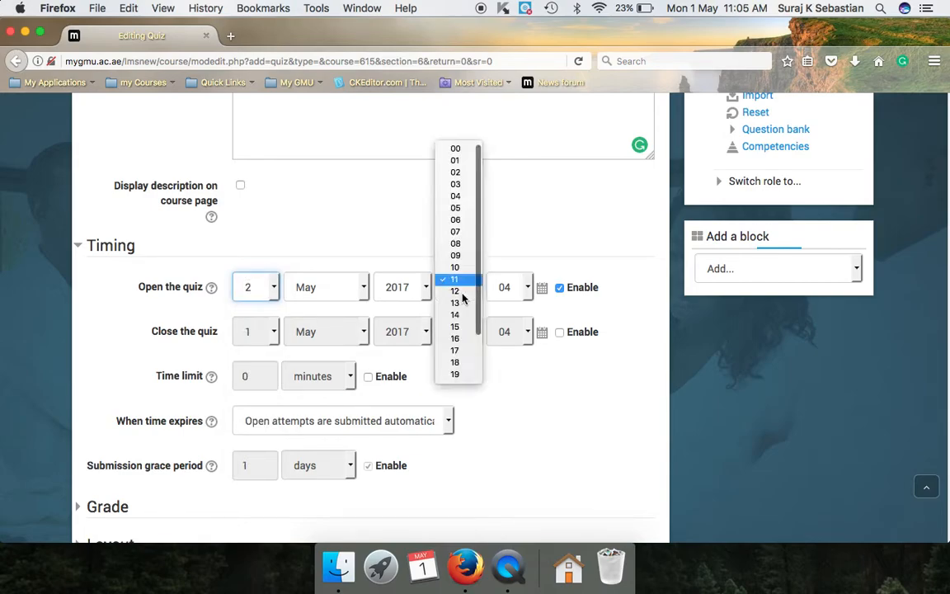
left_click(455, 244)
left_click(511, 280)
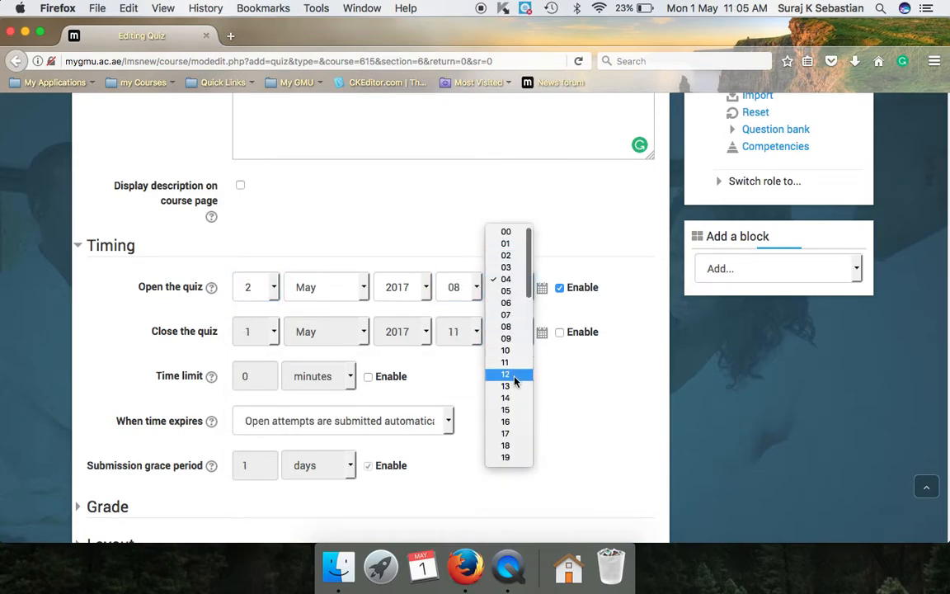
scroll(504, 404, "down", 2)
scroll(505, 433, "down", 1)
scroll(508, 437, "down", 2)
left_click(508, 446)
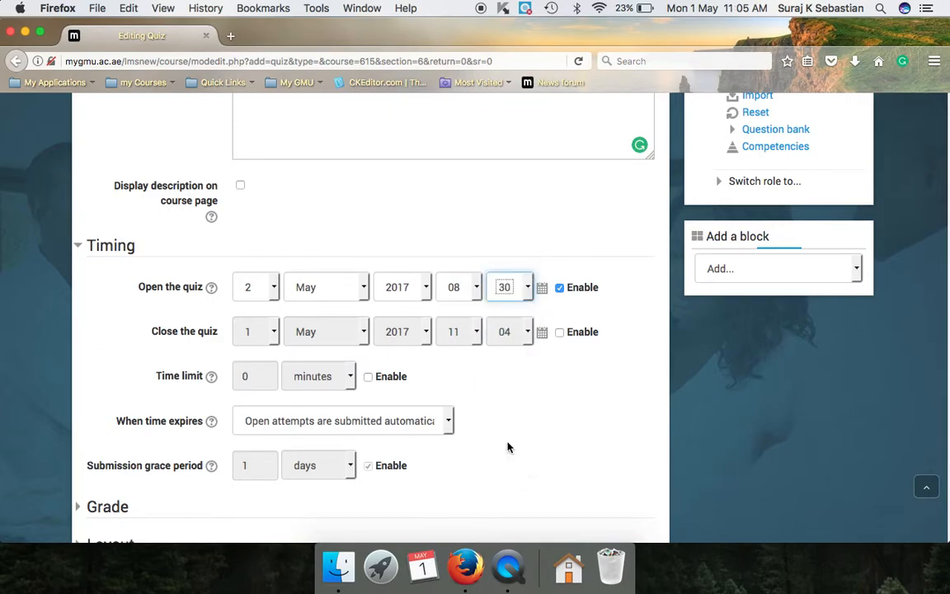
Enable the quiz's closing time and set it to 2 May 2017, 09:30
left_click(561, 336)
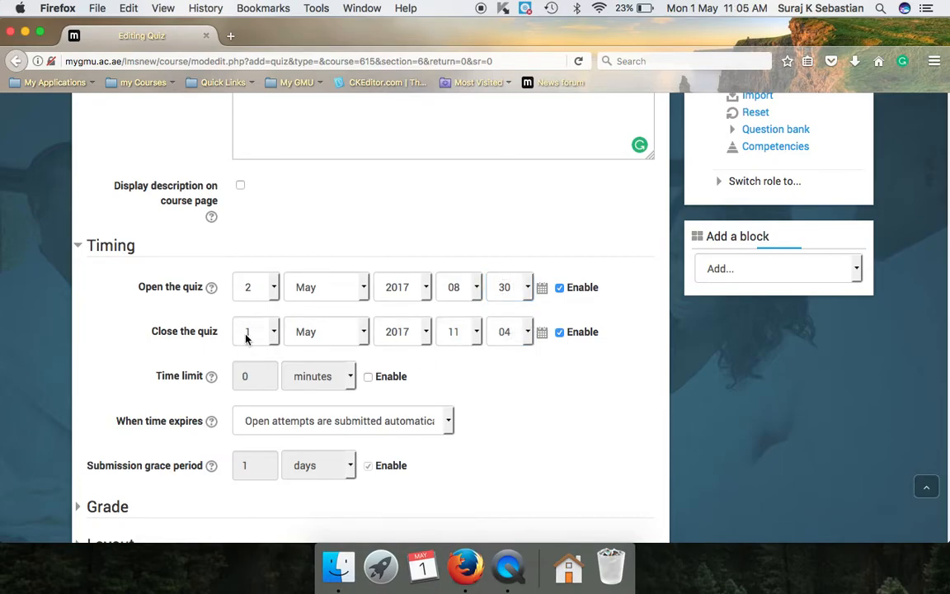
left_click(250, 333)
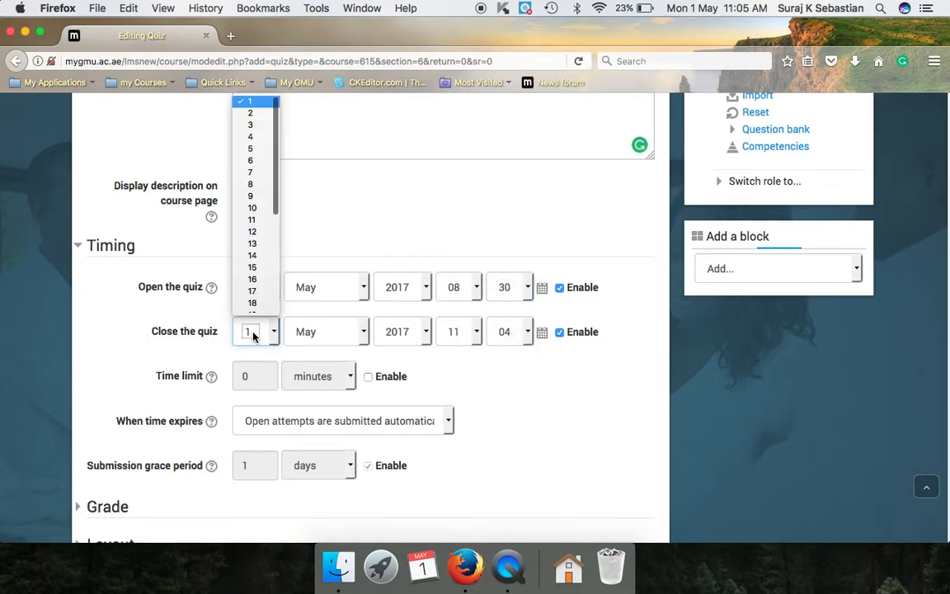
left_click(249, 113)
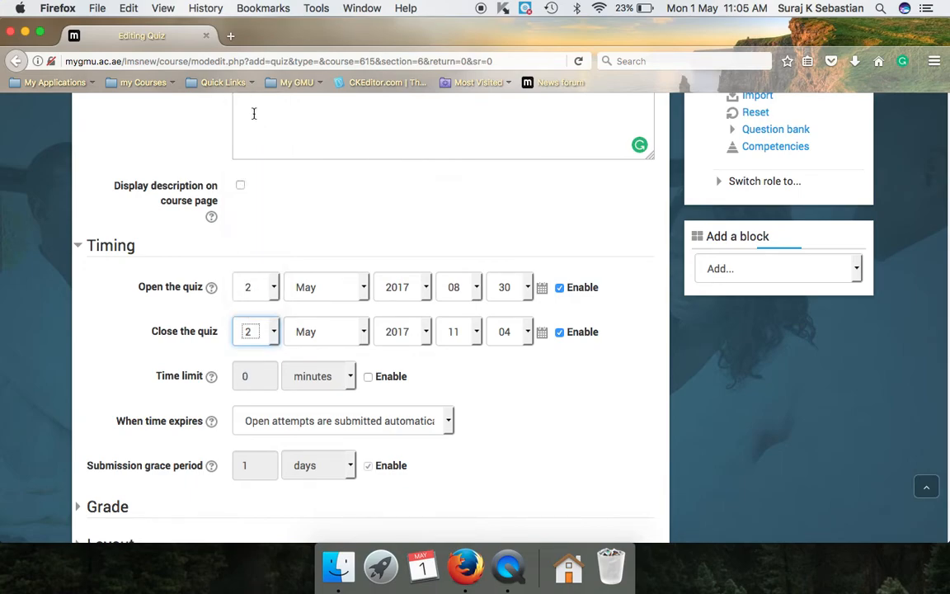
left_click(451, 330)
left_click(457, 307)
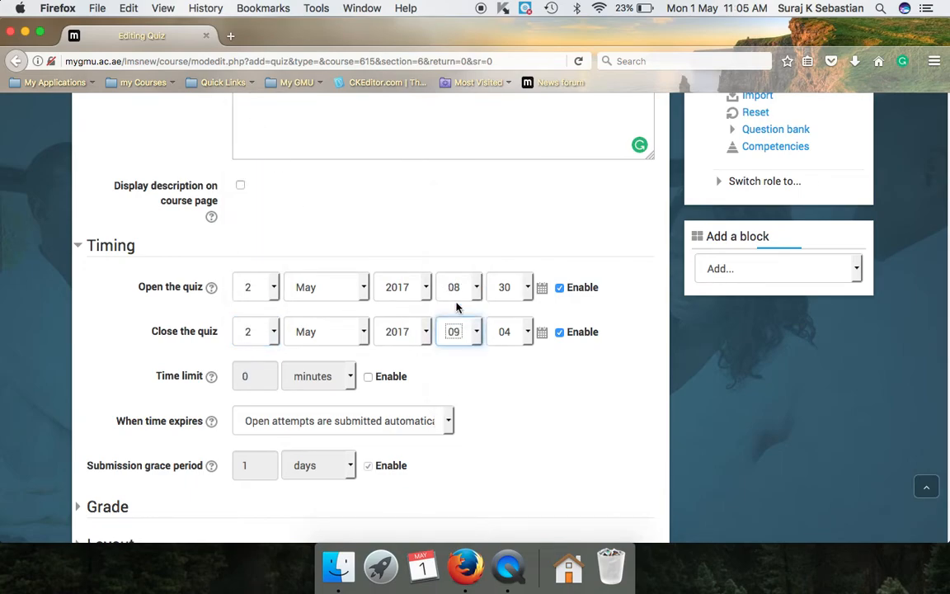
left_click(507, 337)
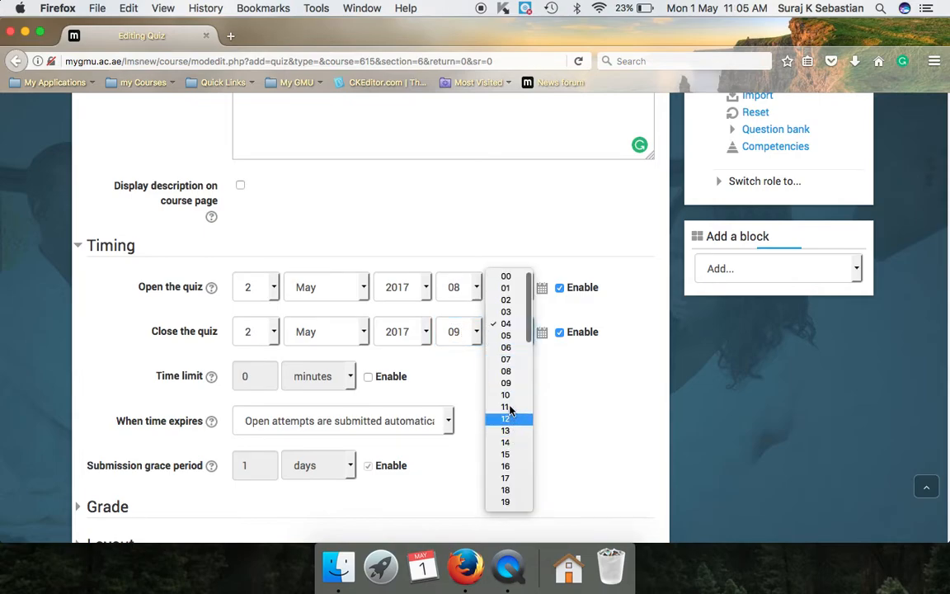
scroll(510, 402, "down", 5)
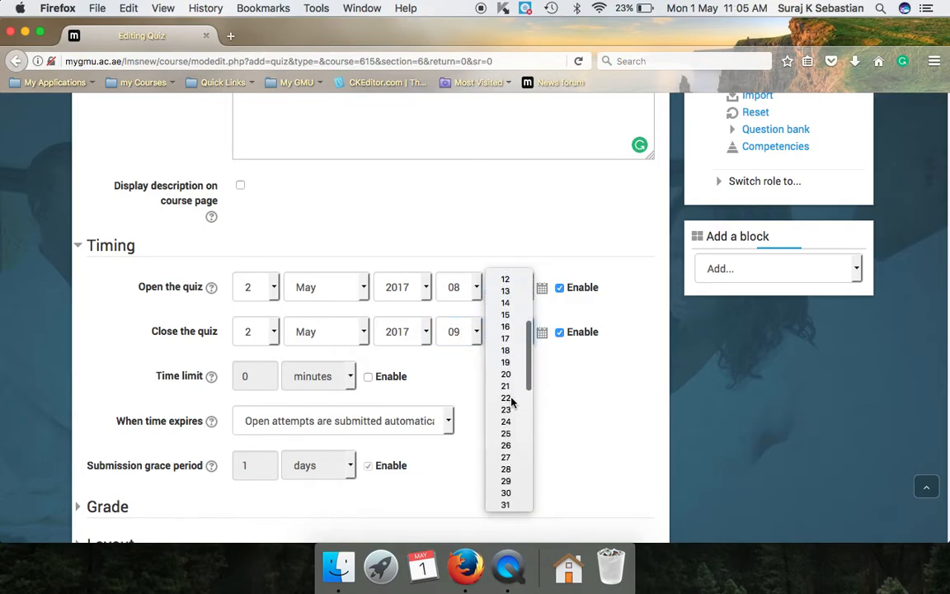
left_click(507, 463)
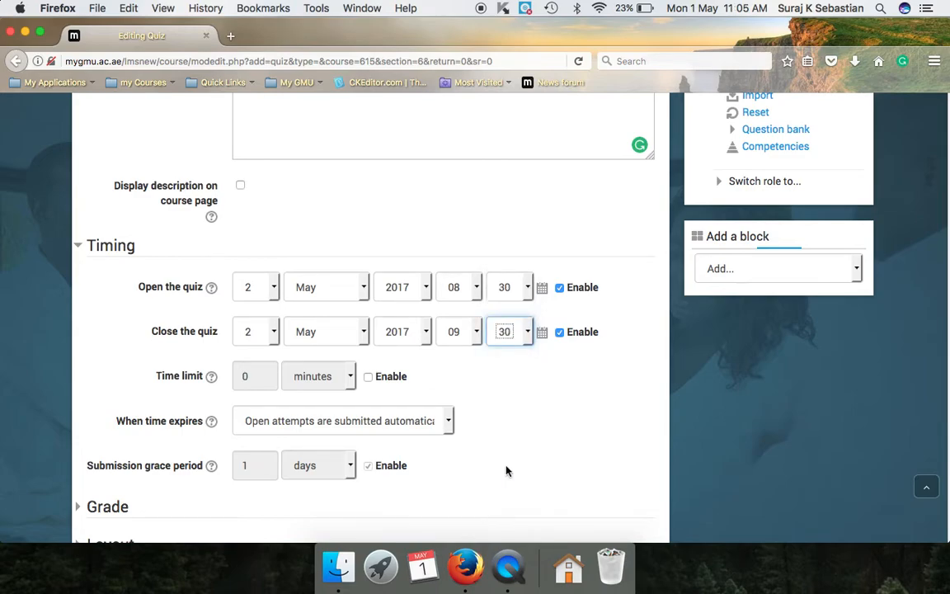
Enable the quiz's time limit and set it to 45 minutes
left_click(368, 377)
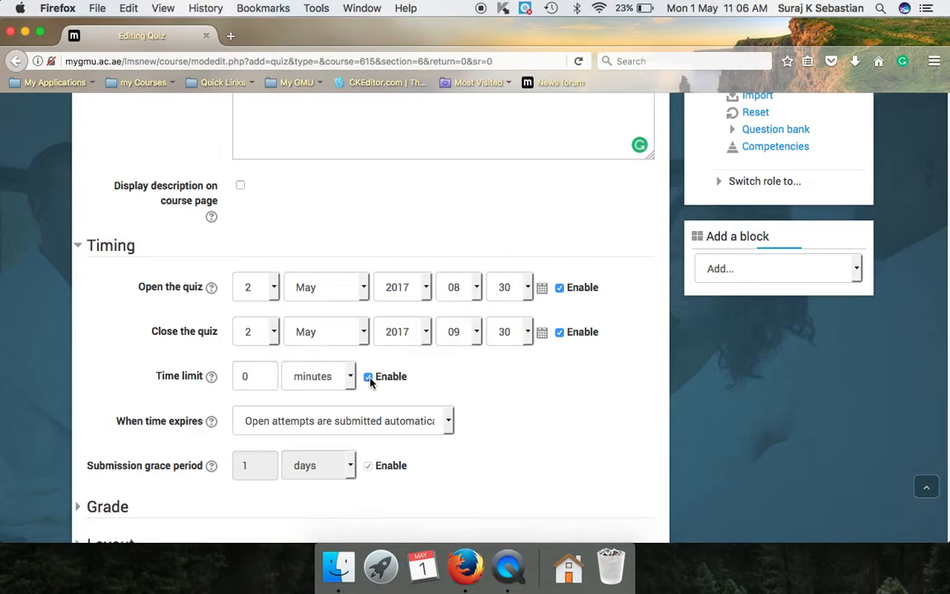
left_click(266, 376)
key("BackSpace")
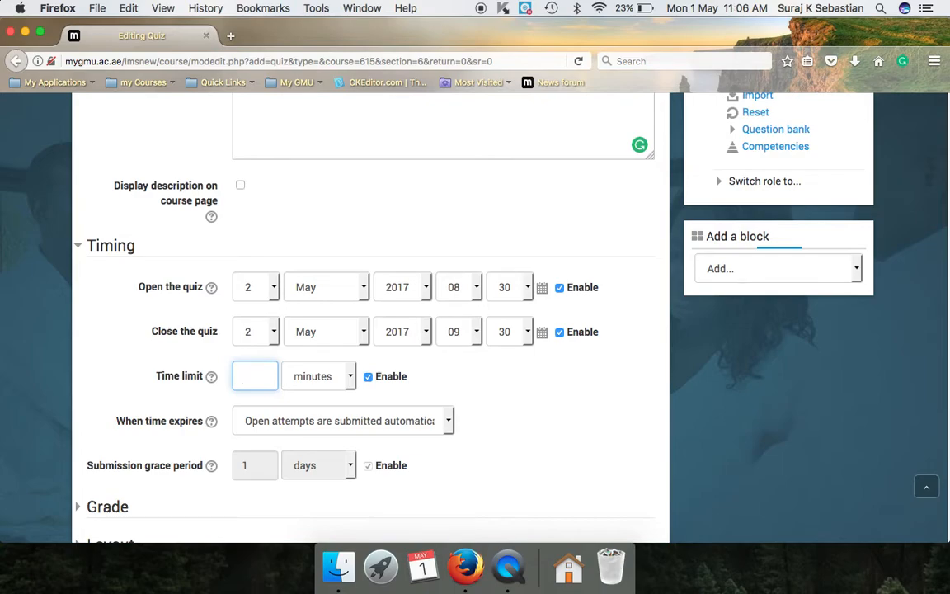
type("45")
scroll(269, 377, "down", 2)
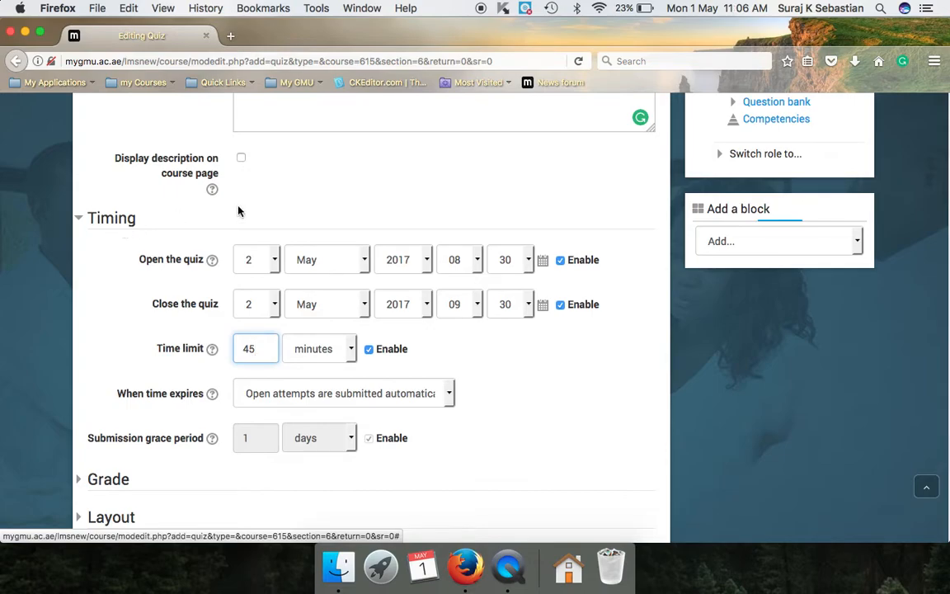
Switch the quiz's opening time, closing time and time limit off and back on, one at a time
left_click(560, 260)
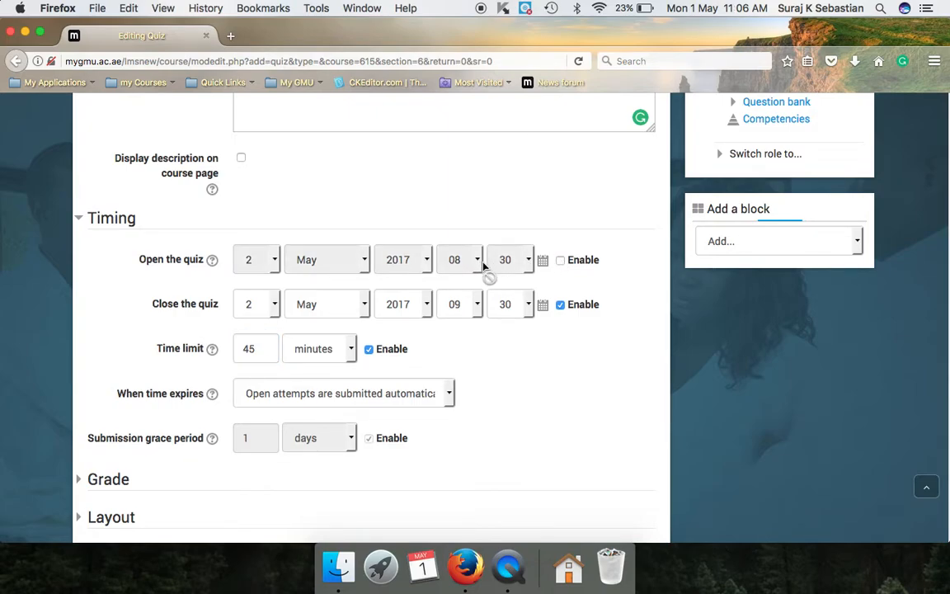
left_click(561, 262)
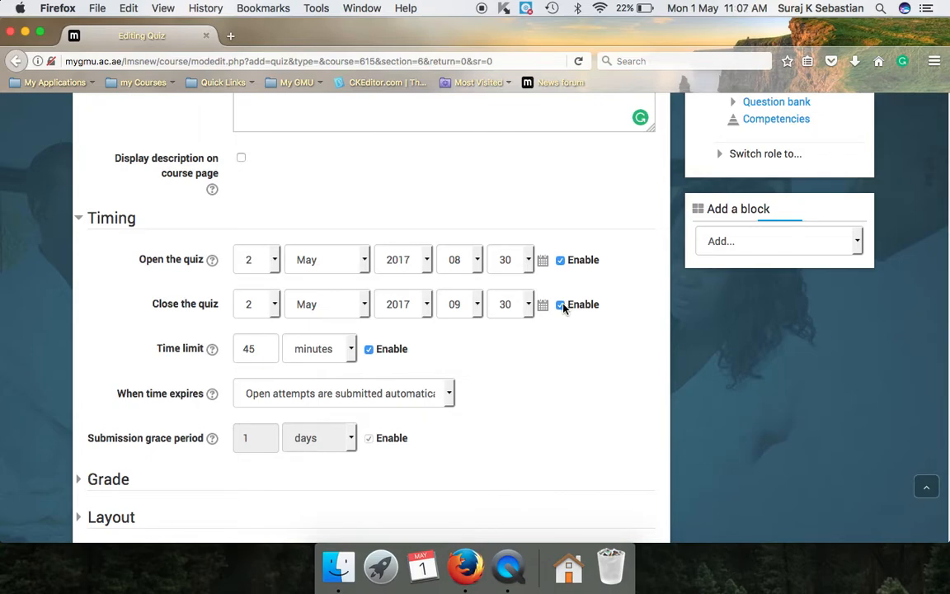
left_click(560, 306)
left_click(561, 306)
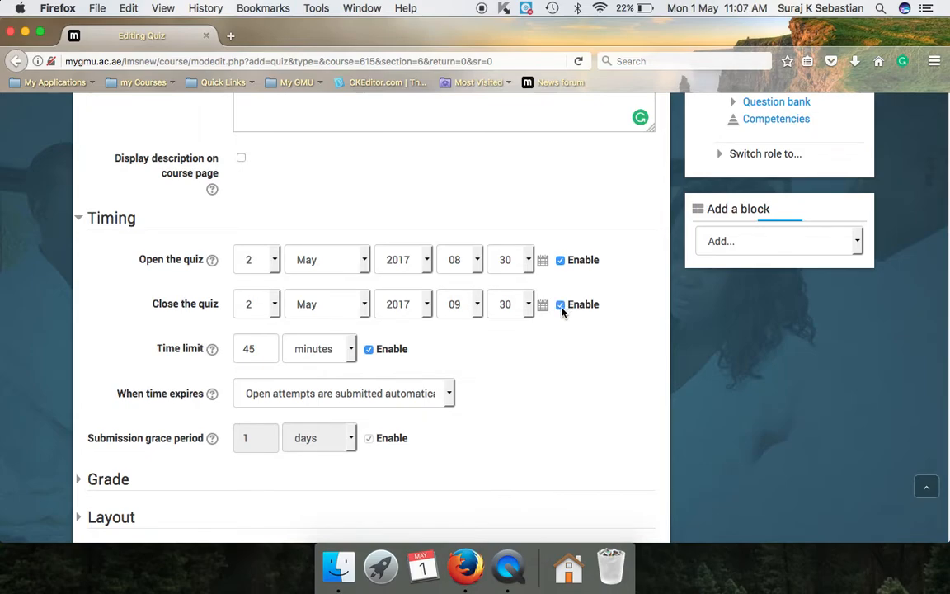
left_click(369, 349)
left_click(369, 350)
Collapse the Timing settings and set the attempts allowed to 1 in the quiz's Grade settings
left_click(97, 217)
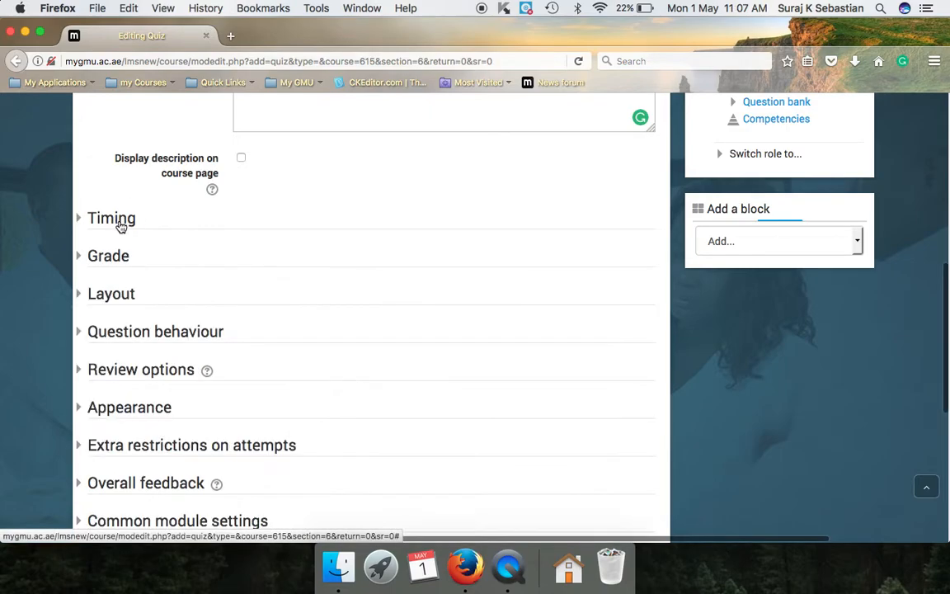
scroll(120, 222, "down", 2)
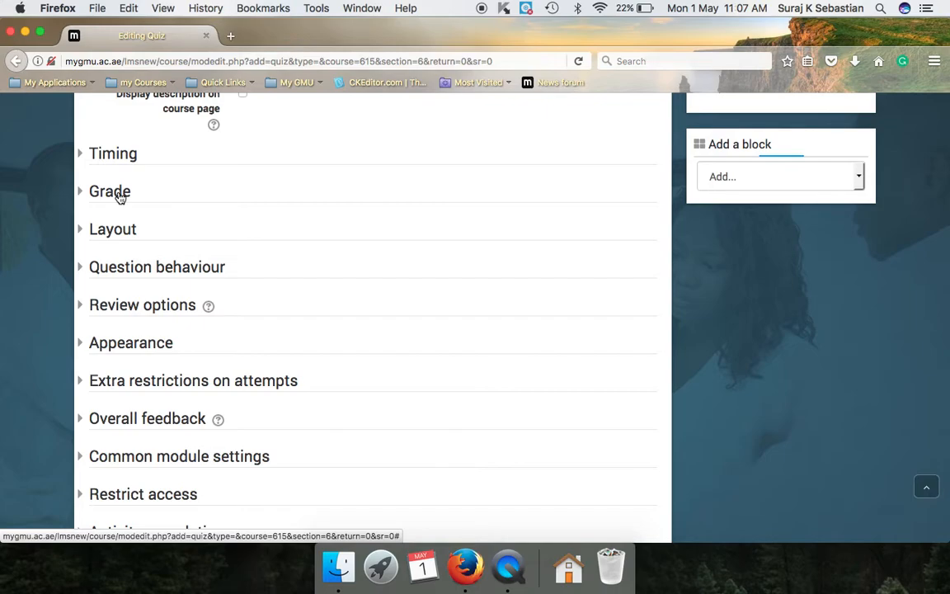
left_click(111, 192)
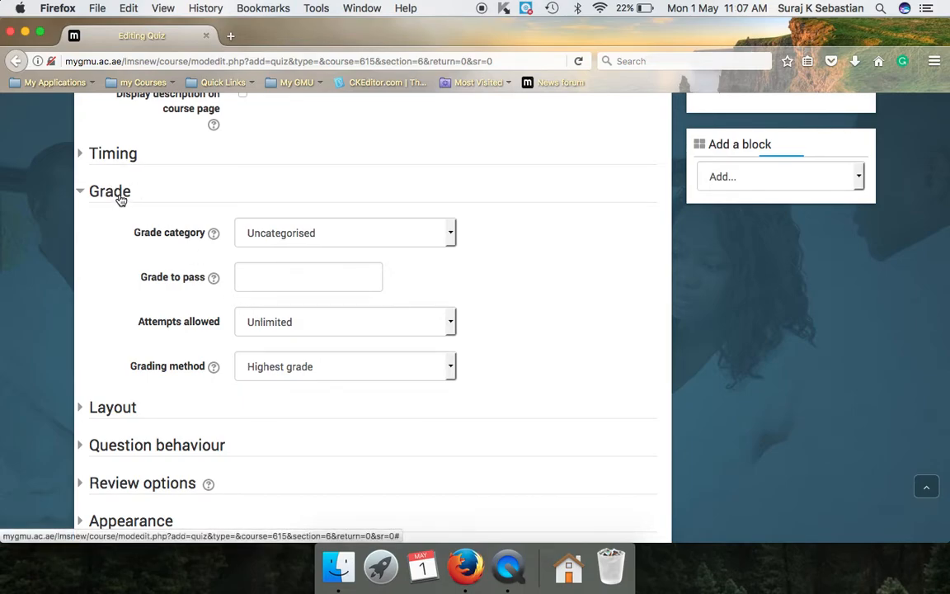
left_click(262, 334)
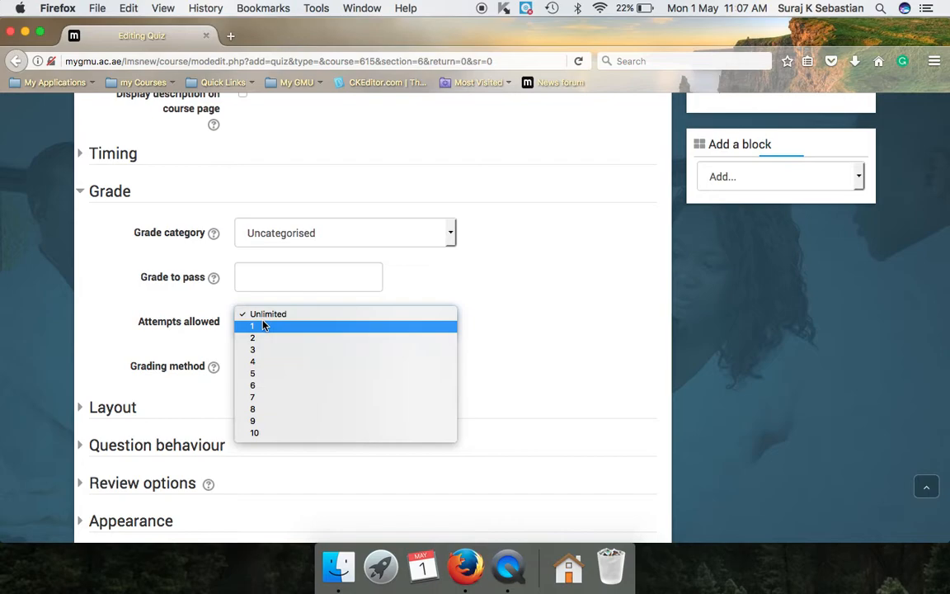
left_click(267, 316)
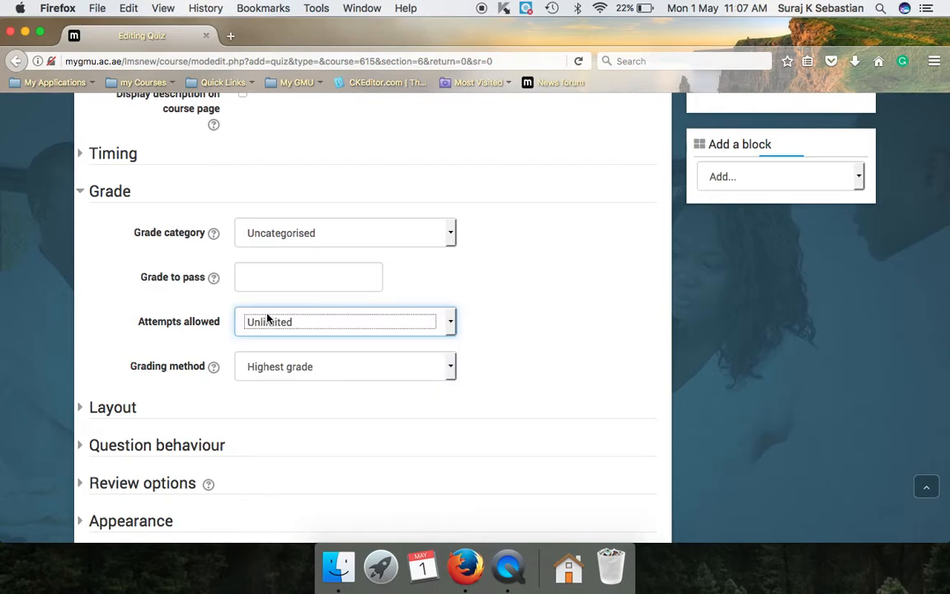
left_click(265, 324)
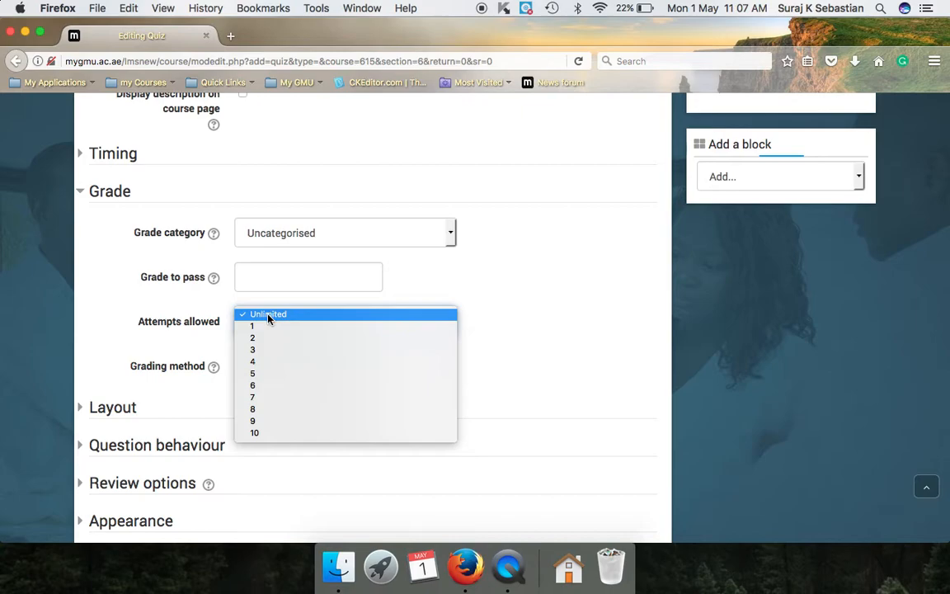
left_click(268, 316)
left_click(268, 319)
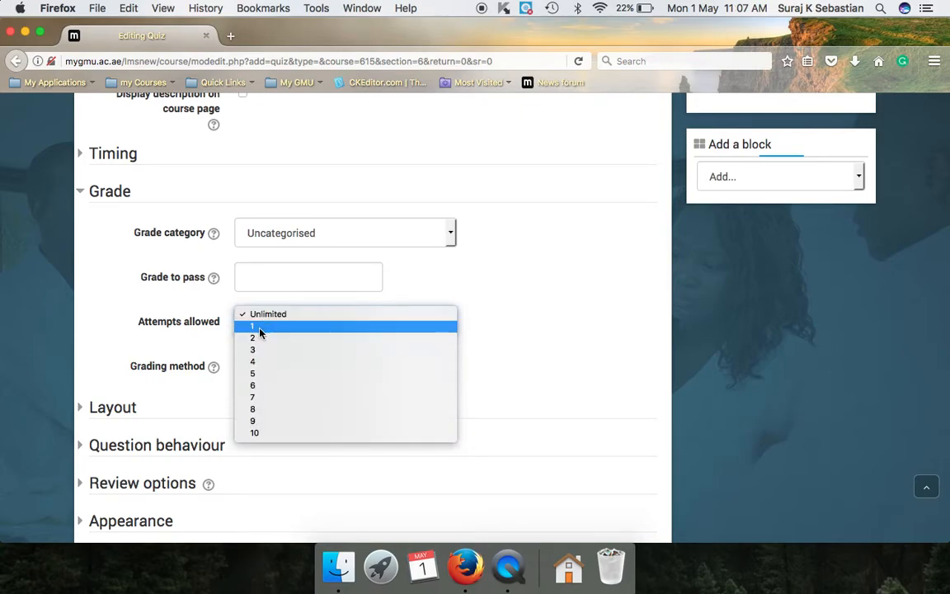
left_click(260, 330)
scroll(259, 332, "down", 5)
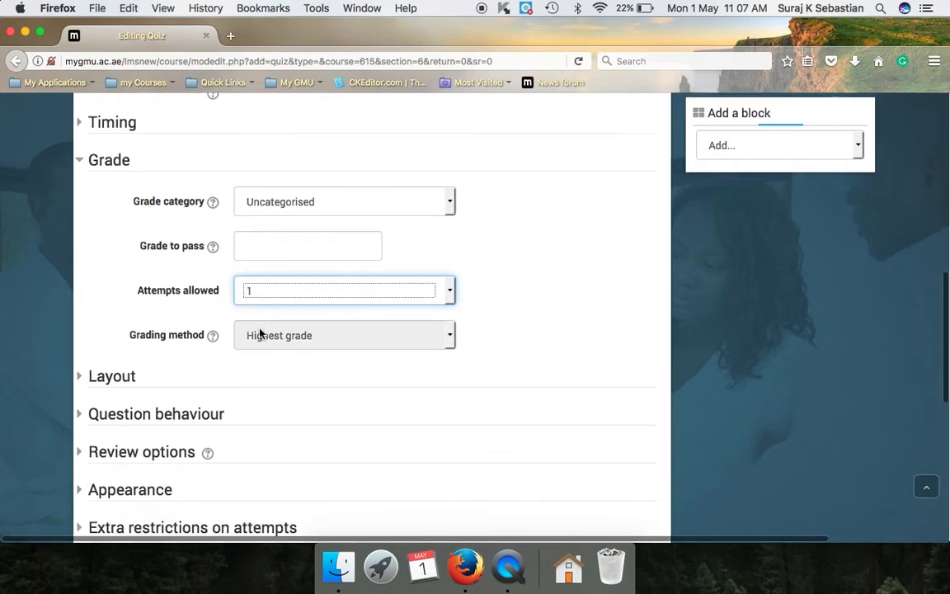
Collapse the Grade settings and expand the Question behaviour and Review options sections, checking the available question behaviours
scroll(259, 332, "up", 3)
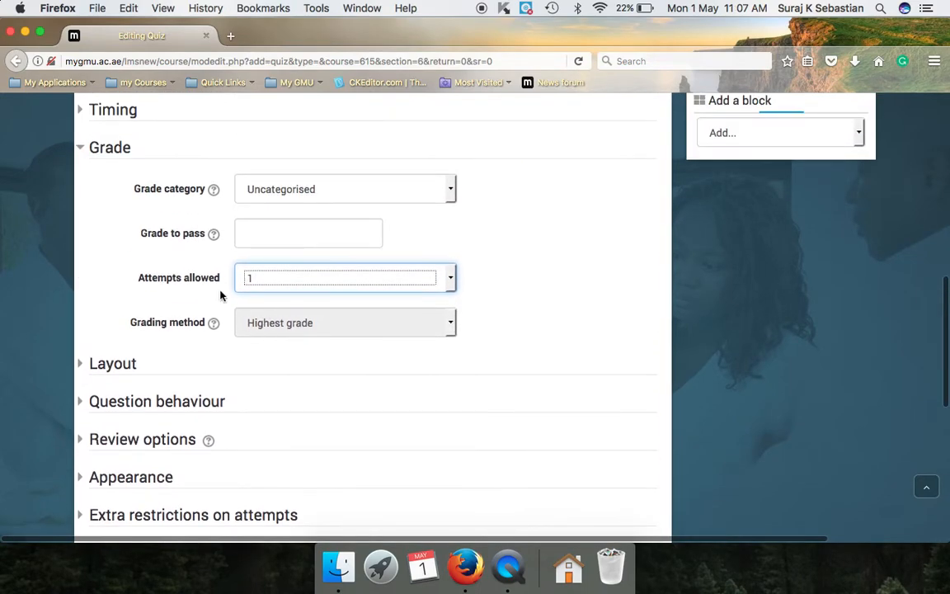
left_click(113, 156)
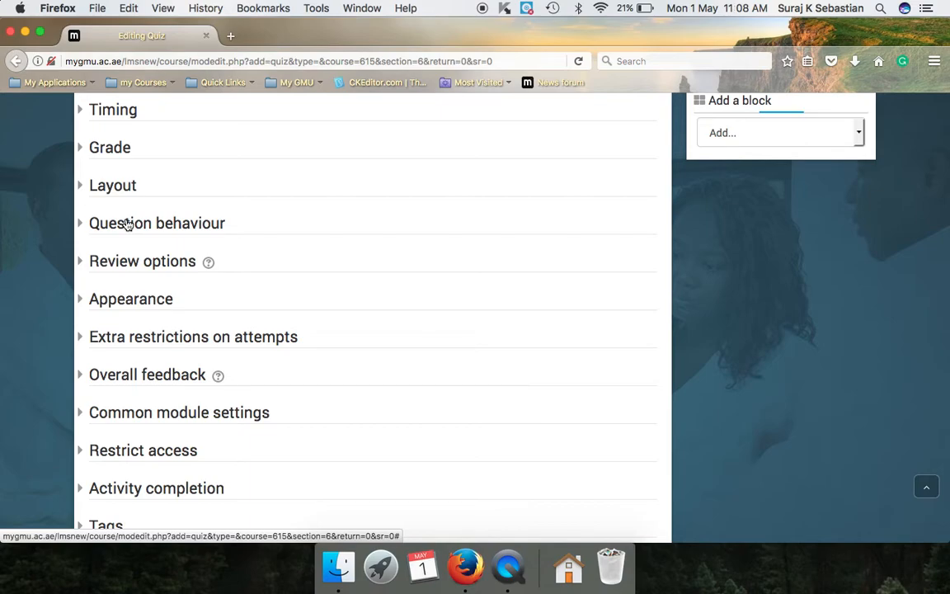
left_click(128, 225)
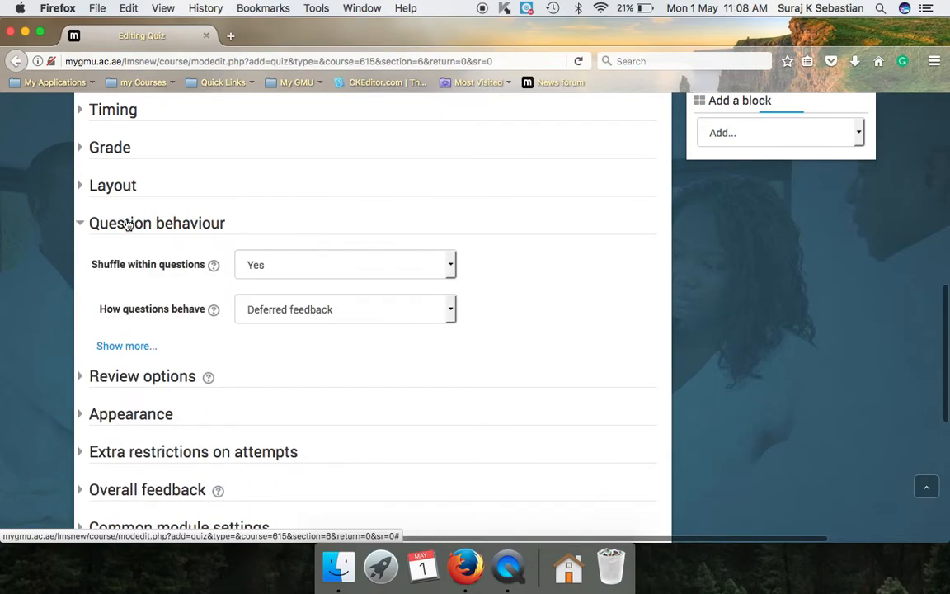
scroll(125, 222, "down", 2)
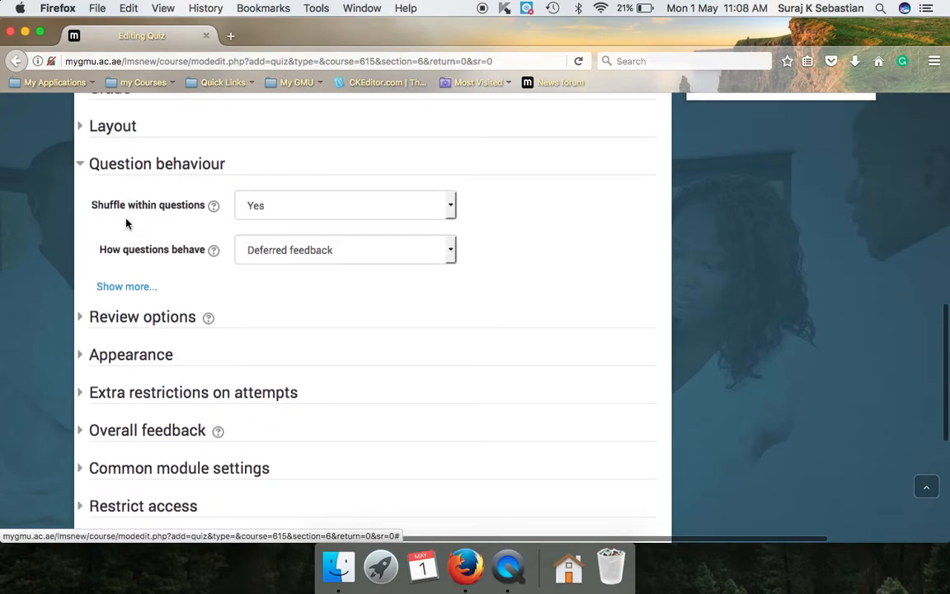
left_click(131, 316)
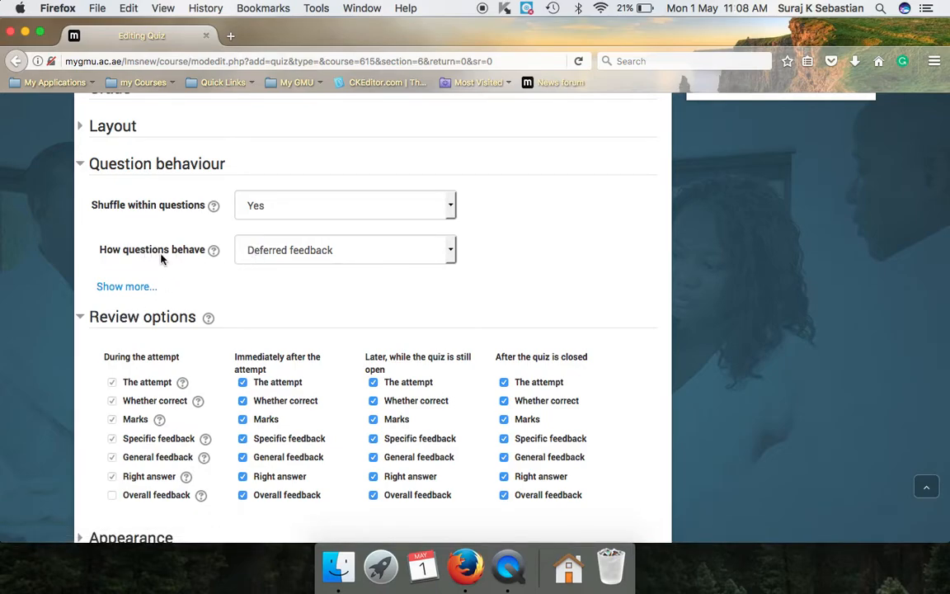
left_click(298, 250)
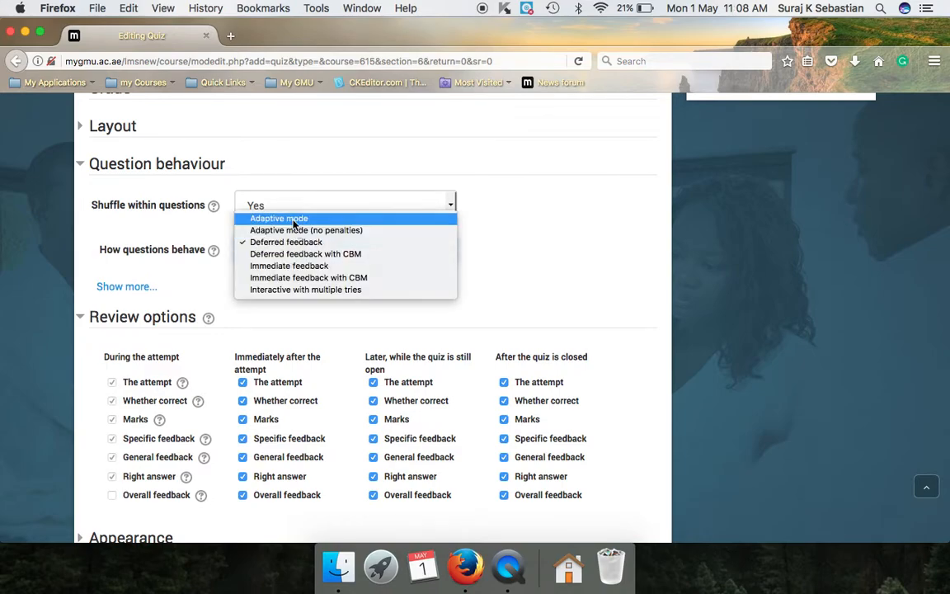
left_click(209, 290)
scroll(208, 290, "down", 2)
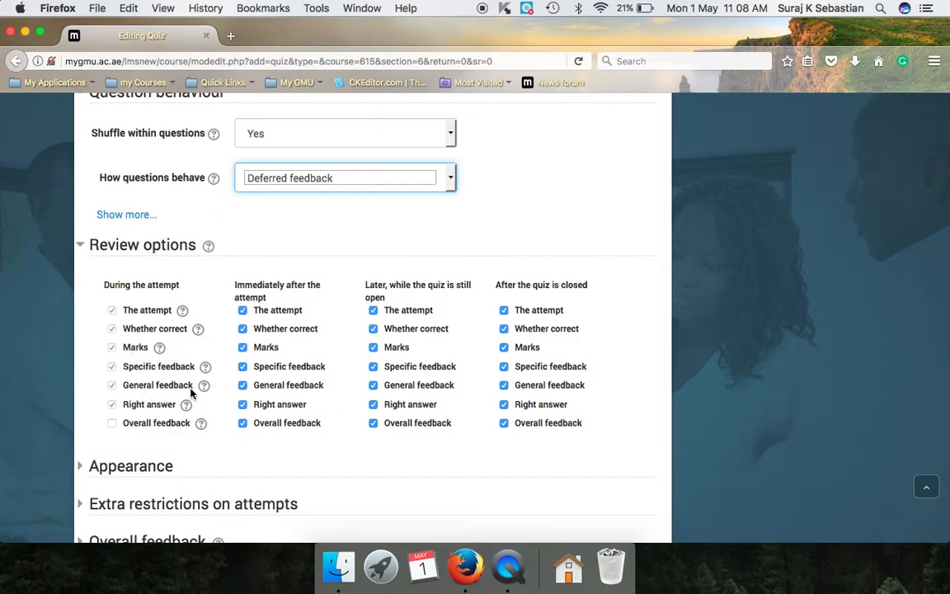
Set how questions behave to Adaptive mode, trying Deferred feedback with CBM for comparison
left_click(279, 188)
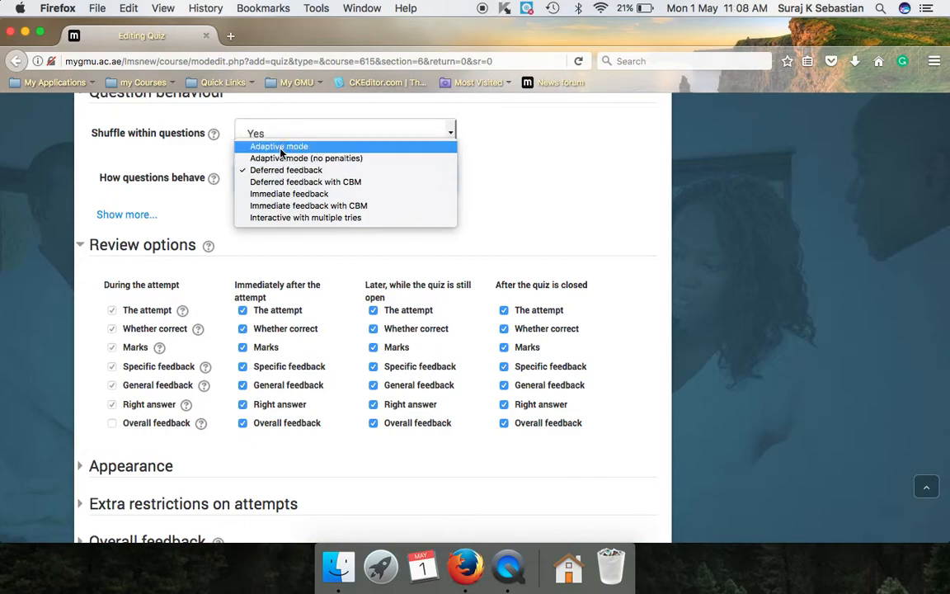
left_click(280, 151)
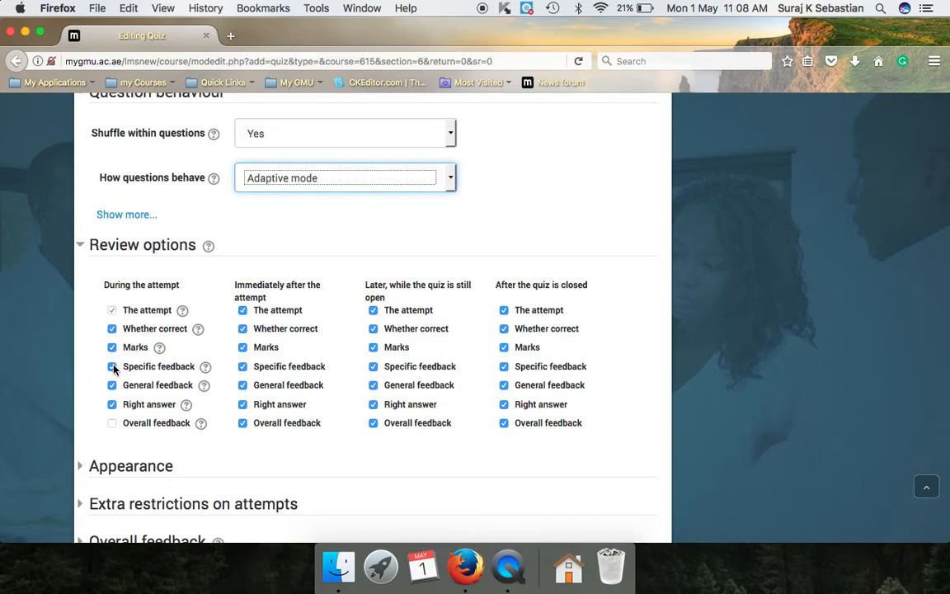
left_click(275, 178)
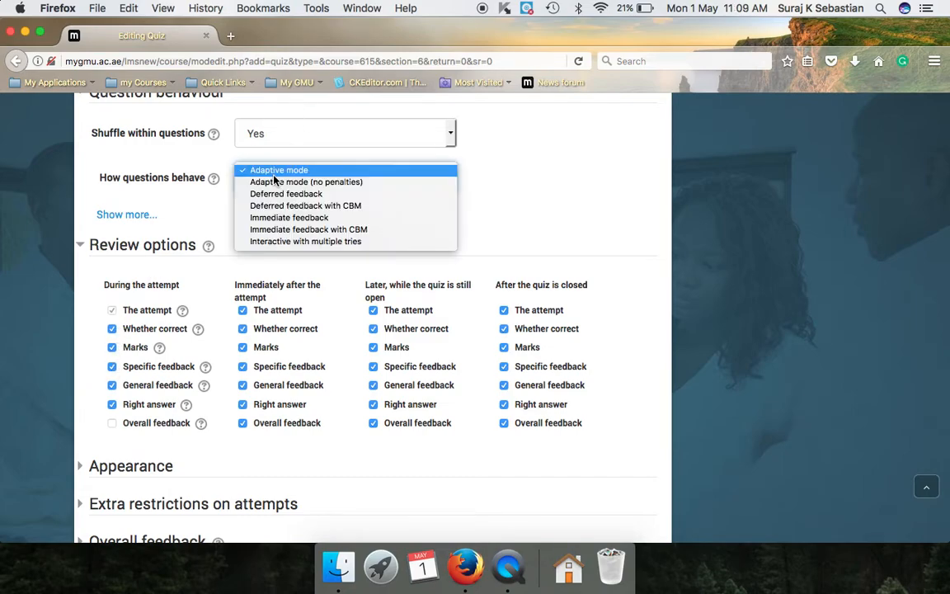
left_click(275, 206)
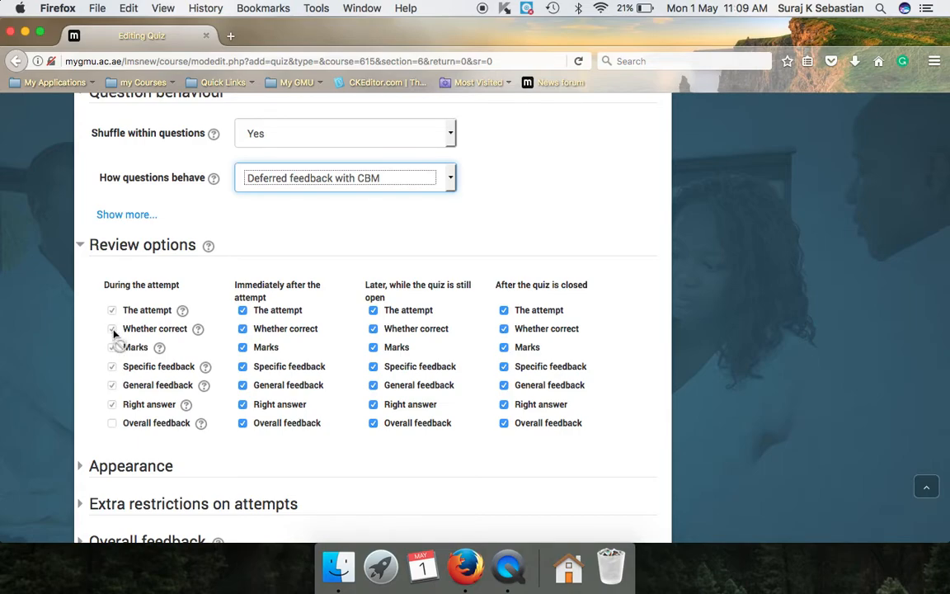
left_click(293, 188)
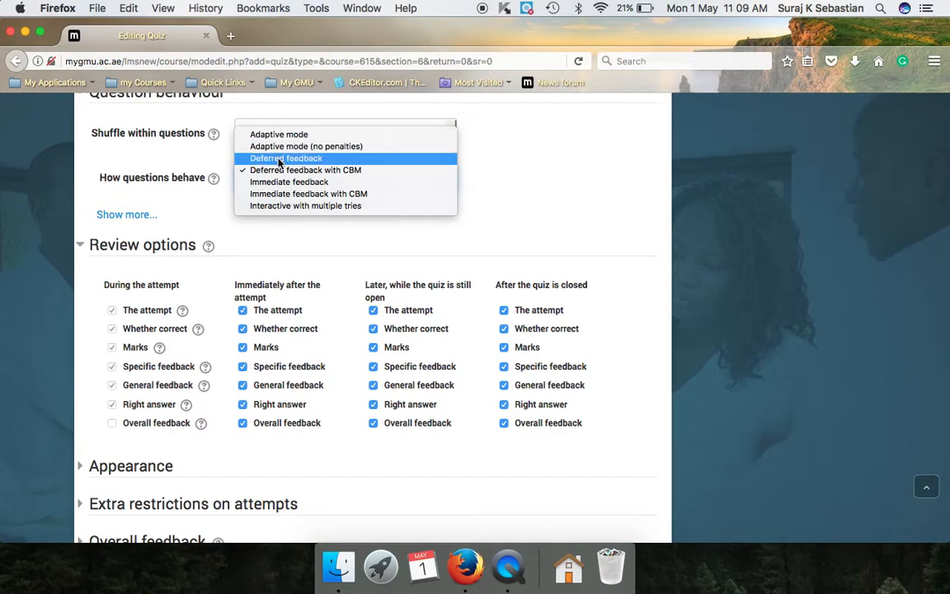
left_click(280, 136)
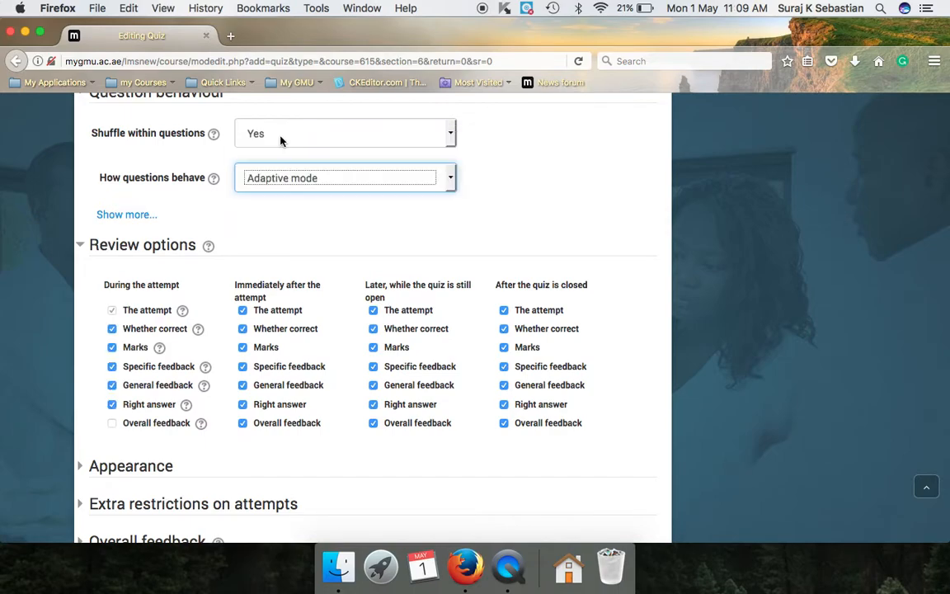
Disable Whether correct, Marks, Specific feedback, General feedback and Right answer in the review options for During the attempt
left_click(112, 329)
left_click(112, 329)
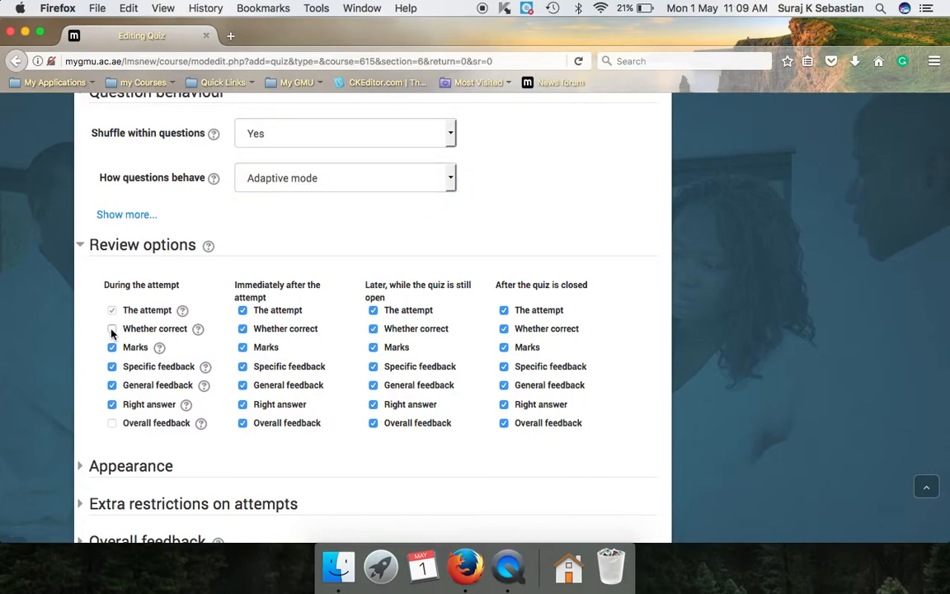
left_click(112, 330)
left_click(112, 329)
left_click(112, 347)
left_click(112, 367)
left_click(112, 386)
left_click(112, 404)
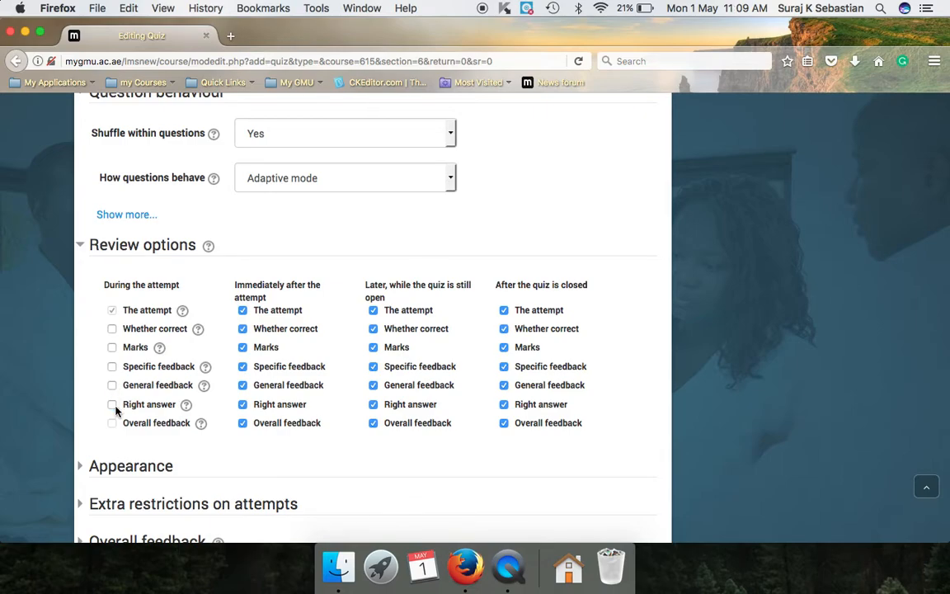
left_click(113, 405)
left_click(112, 405)
Switch The attempt review option for Immediately after the attempt off and back on several times
left_click(242, 311)
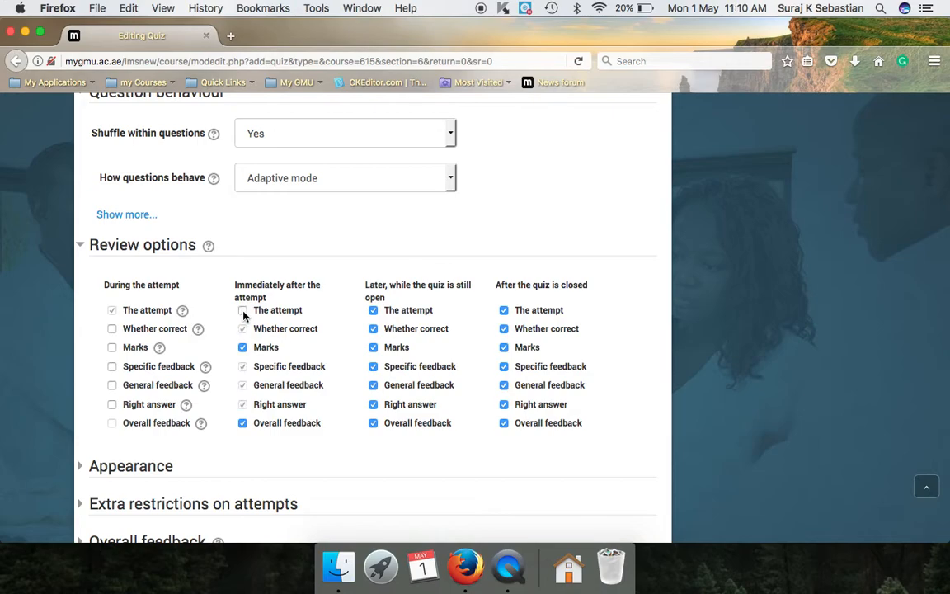
left_click(243, 311)
left_click(242, 310)
left_click(242, 311)
left_click(243, 311)
left_click(242, 310)
left_click(242, 311)
left_click(242, 311)
left_click(242, 311)
left_click(242, 311)
Disable all seven review options for Immediately after the attempt, ending with The attempt
left_click(243, 329)
left_click(243, 348)
left_click(242, 366)
left_click(242, 385)
left_click(242, 404)
left_click(243, 424)
left_click(242, 311)
Disable every review option for Later, while the quiz is still open, ending with The attempt
left_click(373, 329)
left_click(374, 347)
left_click(374, 366)
left_click(374, 385)
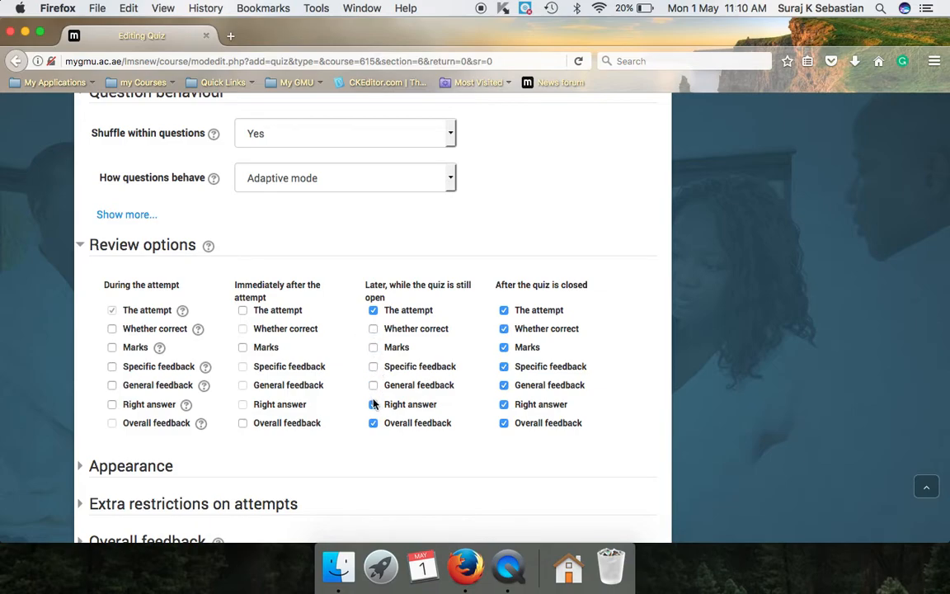
left_click(374, 423)
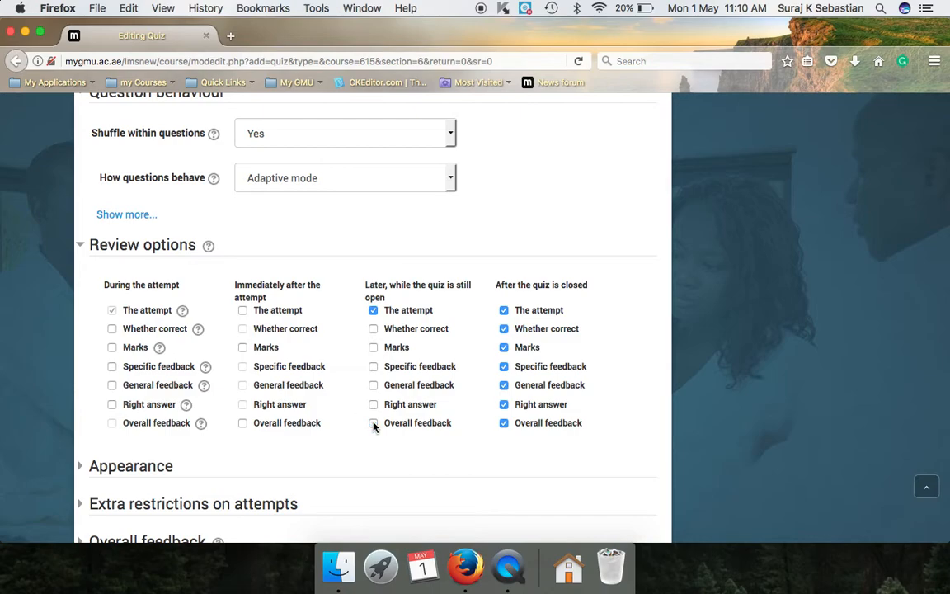
left_click(374, 311)
Disable all the review options for After the quiz is closed, from Whether correct through Overall feedback and The attempt
left_click(504, 329)
left_click(504, 347)
left_click(504, 367)
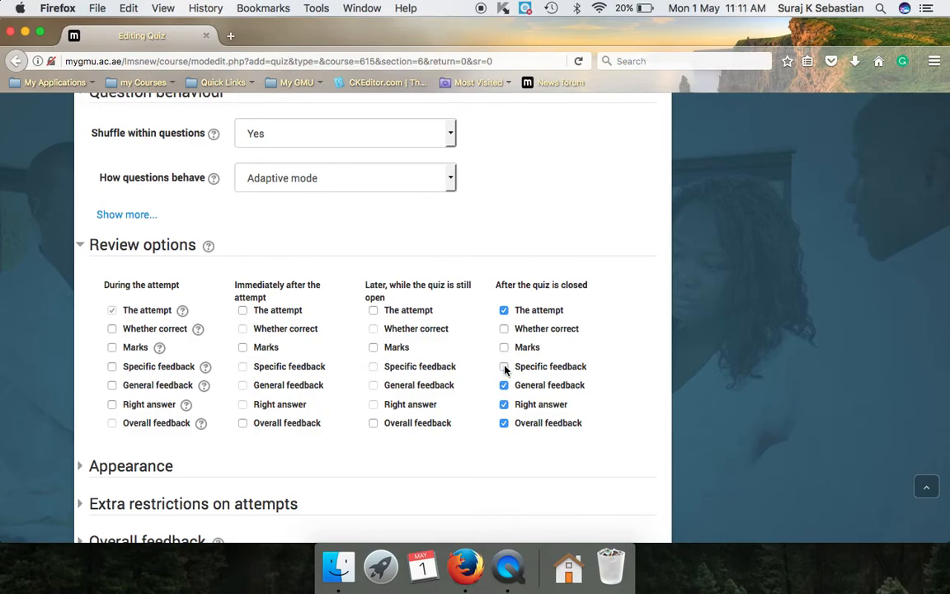
left_click(504, 385)
left_click(504, 404)
left_click(503, 422)
left_click(504, 310)
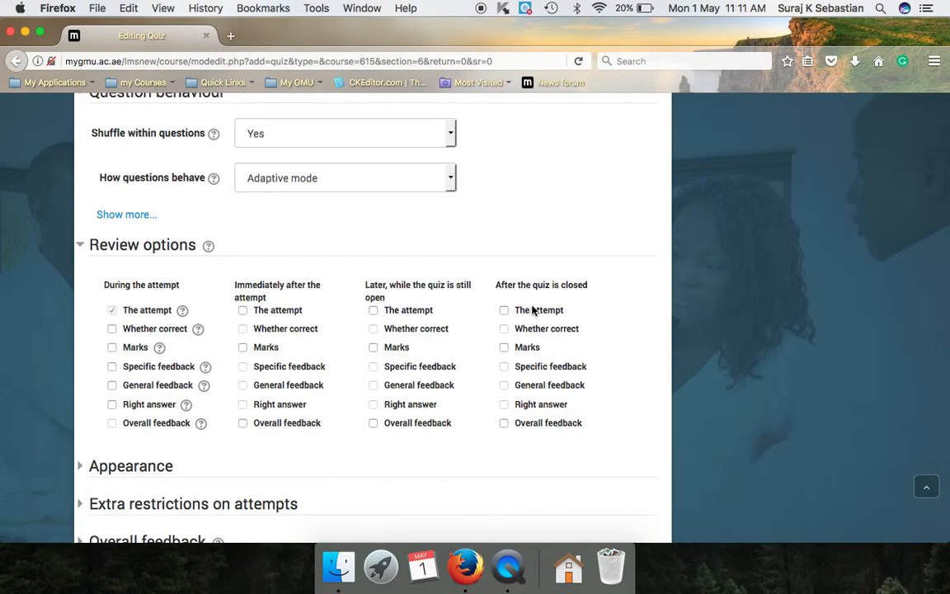
Set how questions behave to Deferred feedback in the Question behaviour settings
scroll(441, 365, "down", 3)
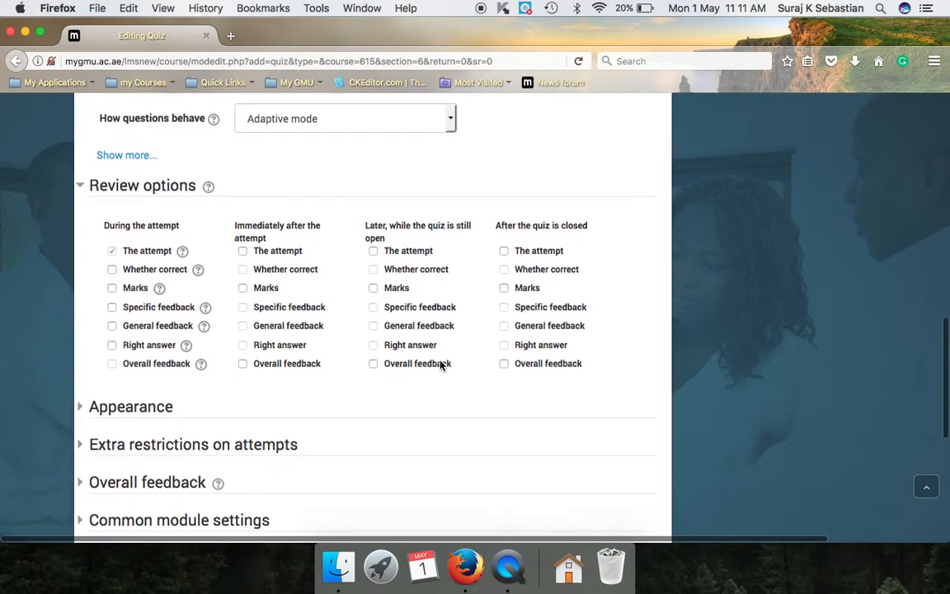
scroll(441, 365, "up", 3)
scroll(439, 363, "right", 1)
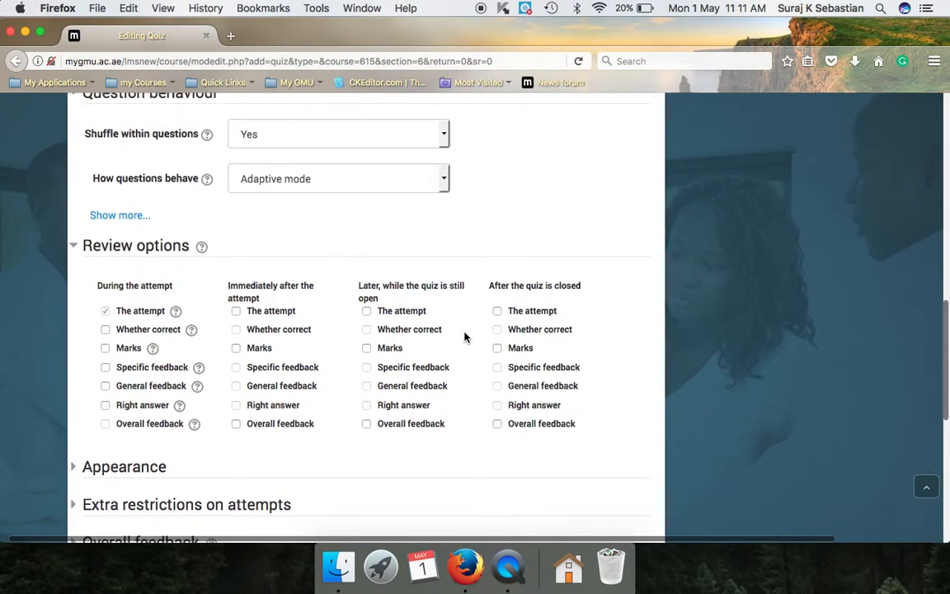
left_click(351, 186)
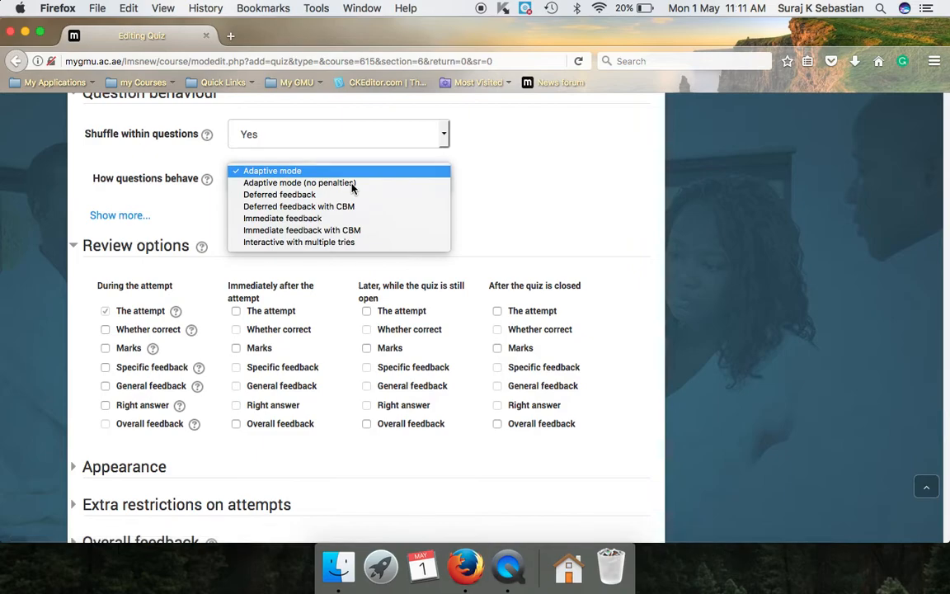
left_click(313, 196)
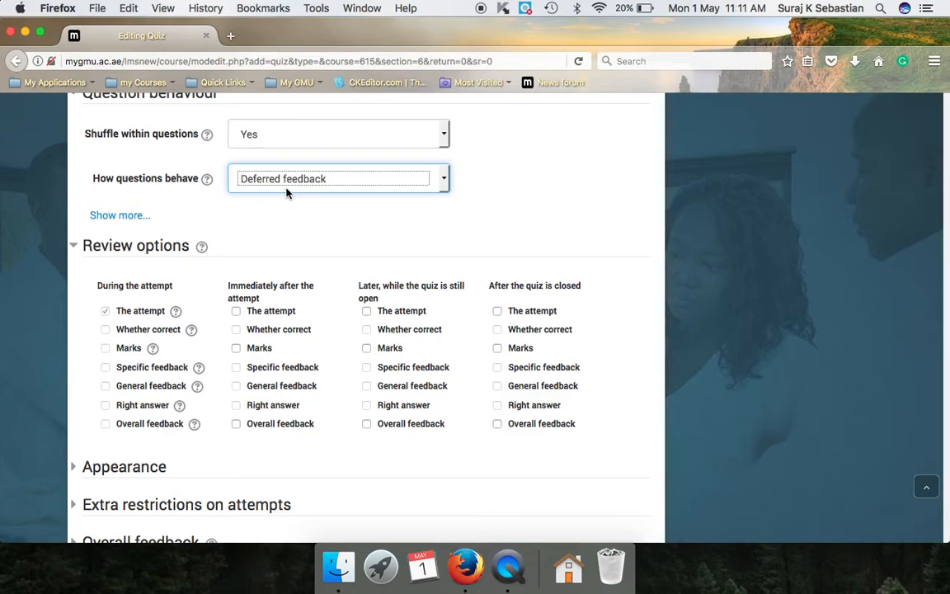
left_click(291, 189)
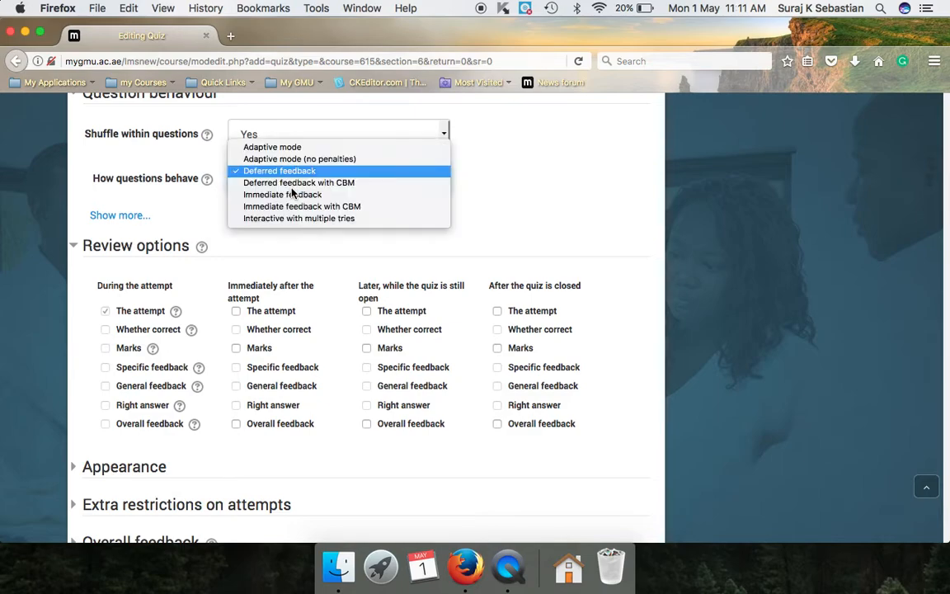
left_click(302, 171)
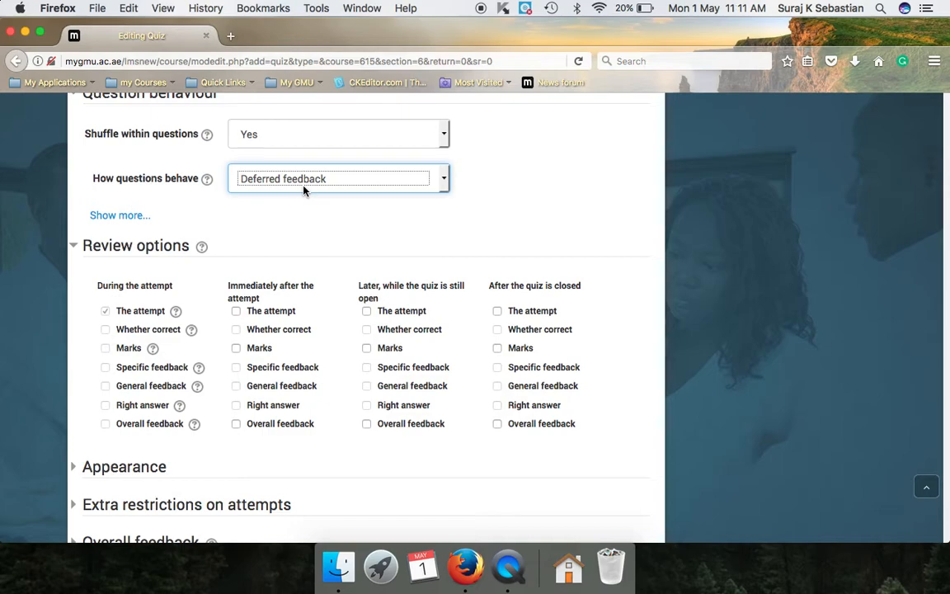
Review the quiz's opening time, closing time and time limit in the Timing settings and return to the review options
scroll(303, 190, "up", 5)
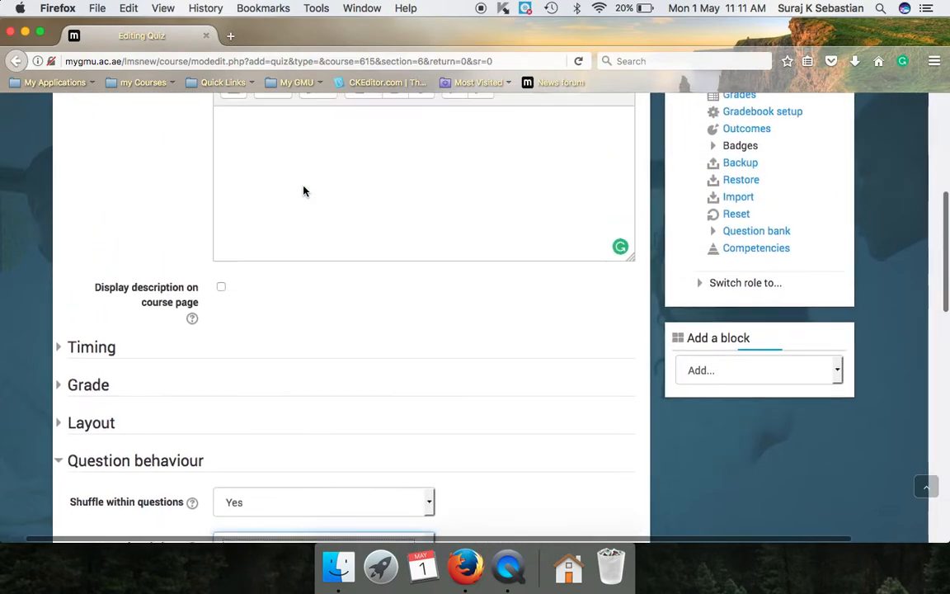
left_click(103, 356)
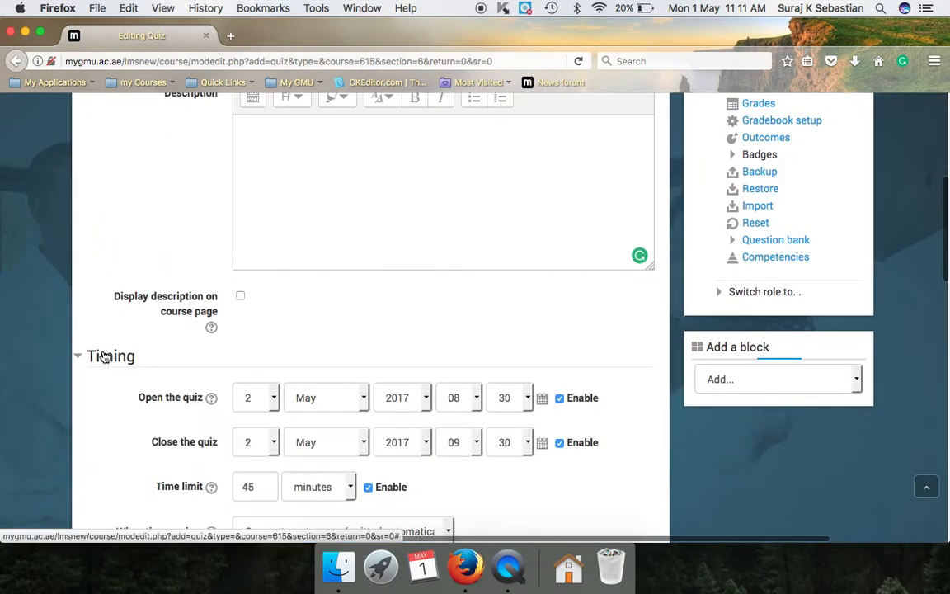
scroll(104, 356, "down", 2)
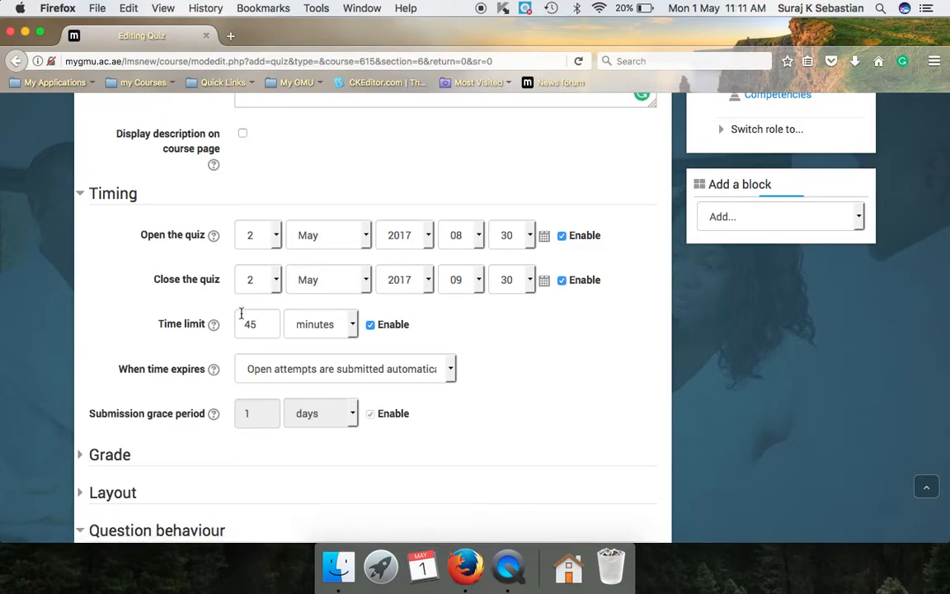
scroll(241, 312, "down", 1)
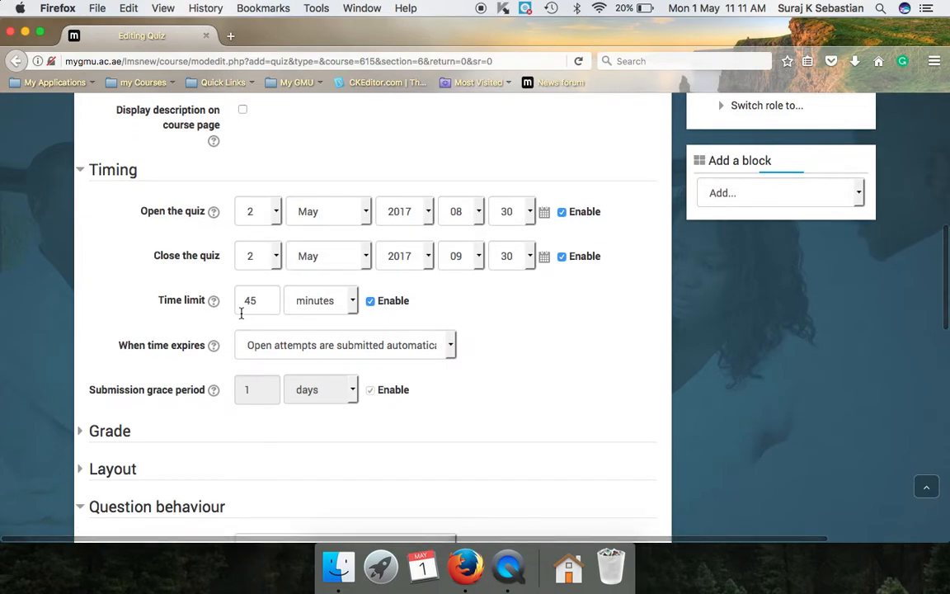
left_click(123, 174)
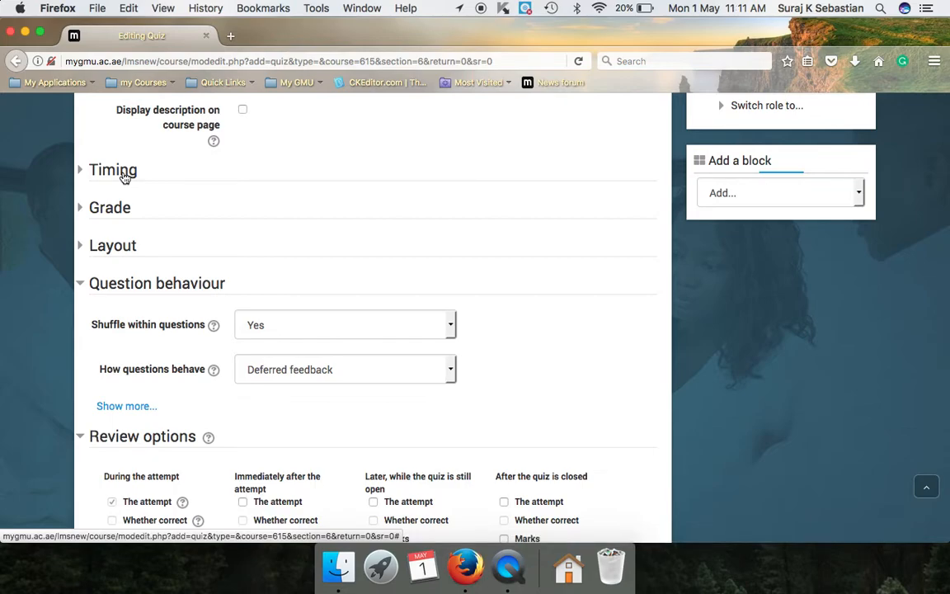
left_click(123, 174)
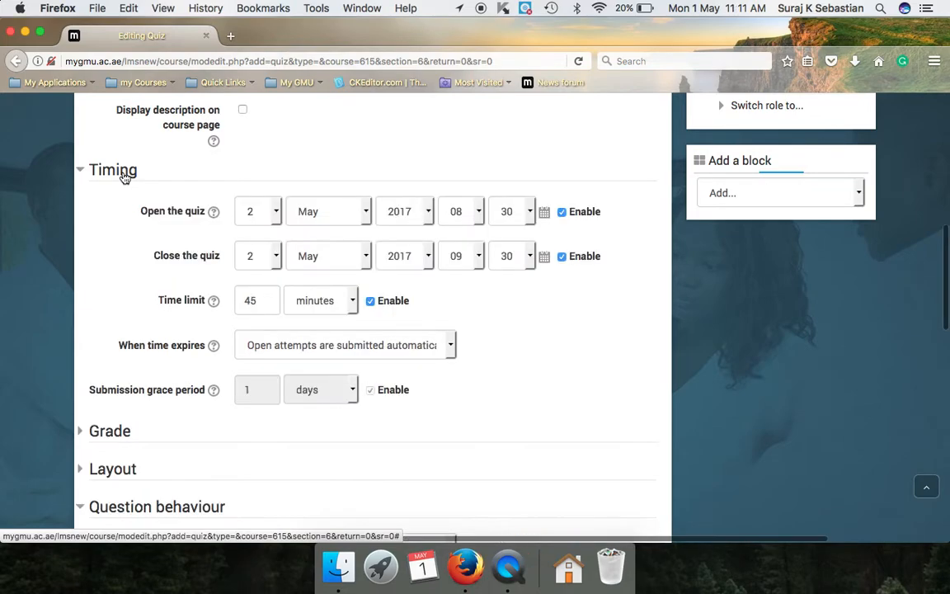
left_click(124, 175)
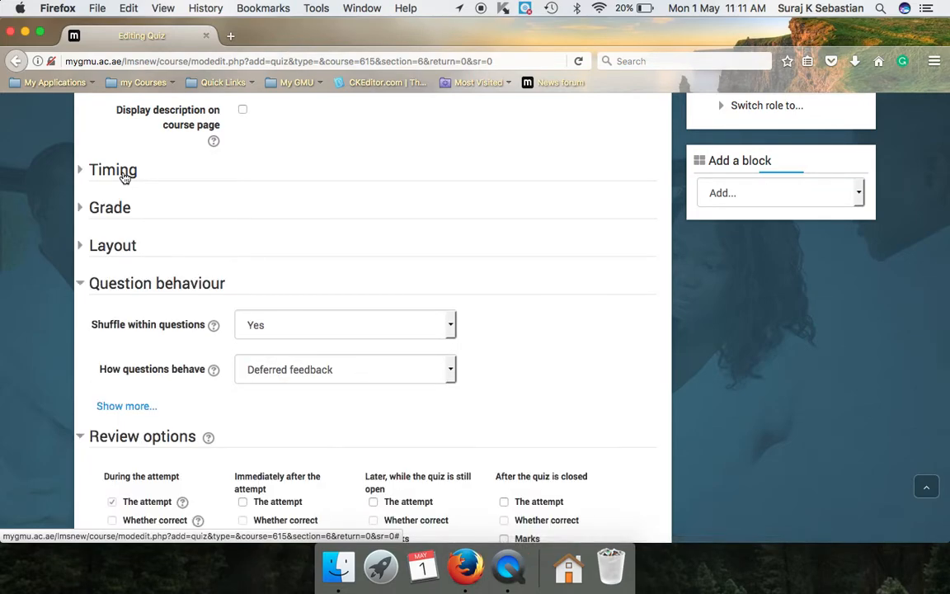
scroll(124, 176, "down", 5)
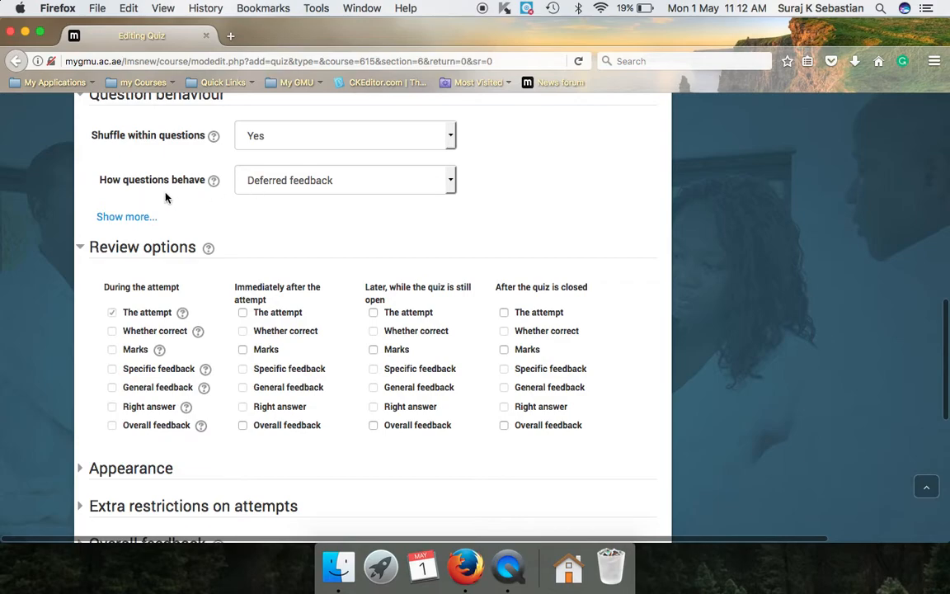
scroll(290, 190, "down", 3)
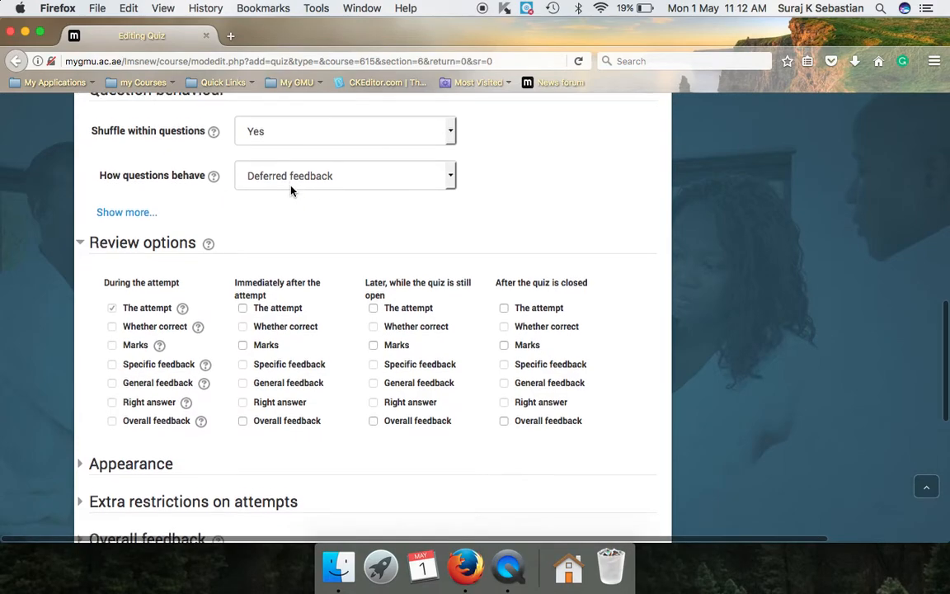
Collapse the Review options and Question behaviour sections, and check the attempts allowed in the Grade settings
scroll(290, 190, "up", 2)
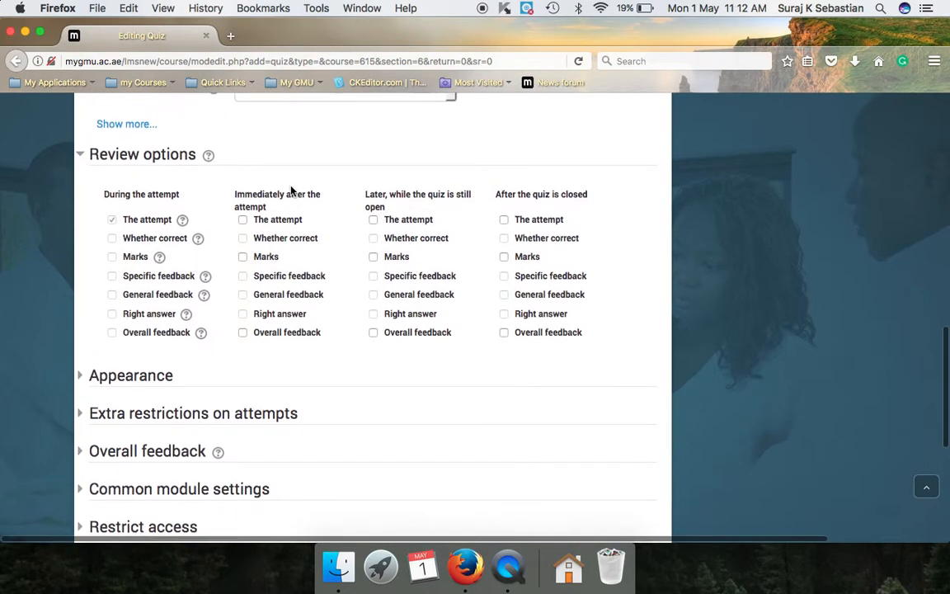
left_click(168, 217)
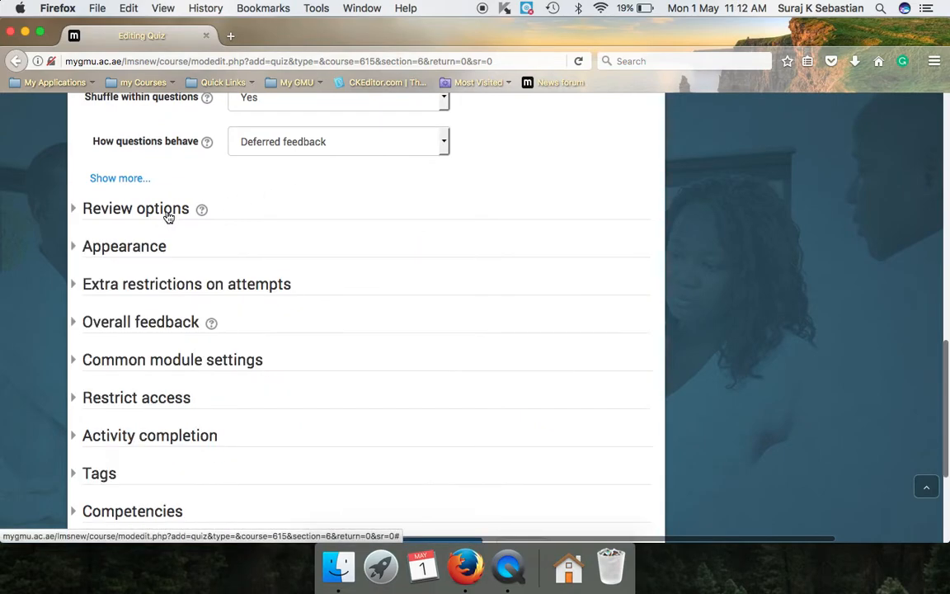
scroll(168, 216, "up", 2)
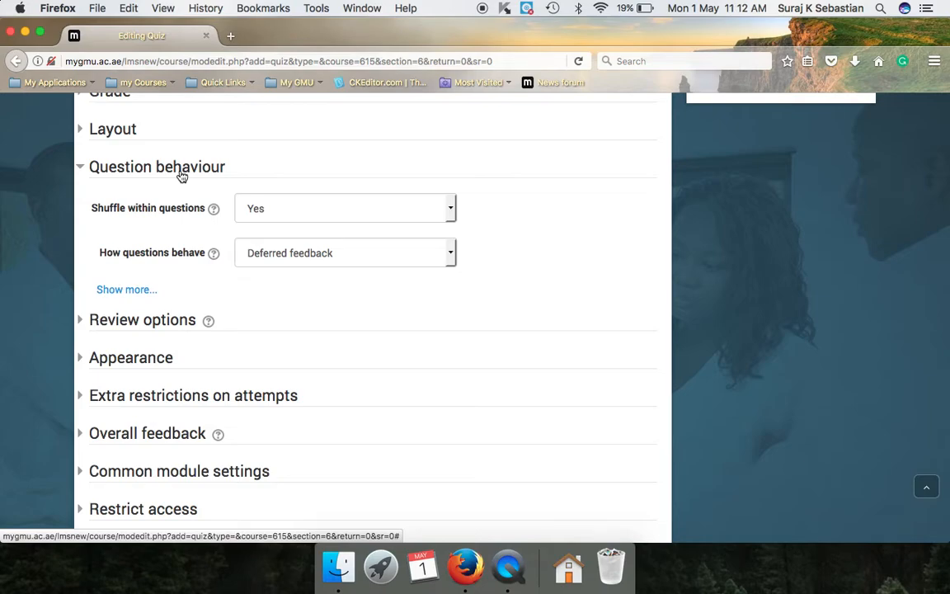
left_click(182, 174)
scroll(182, 176, "up", 1)
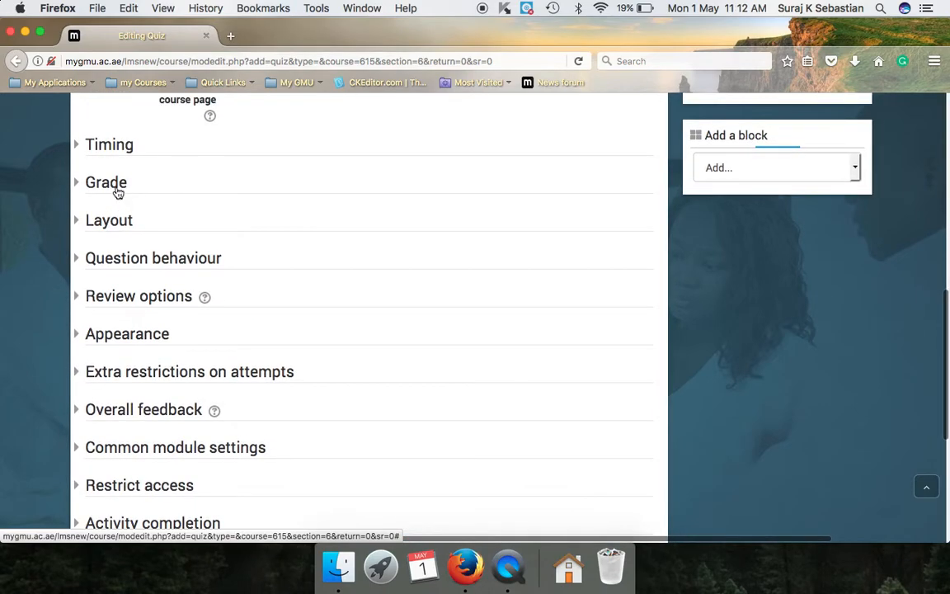
left_click(117, 184)
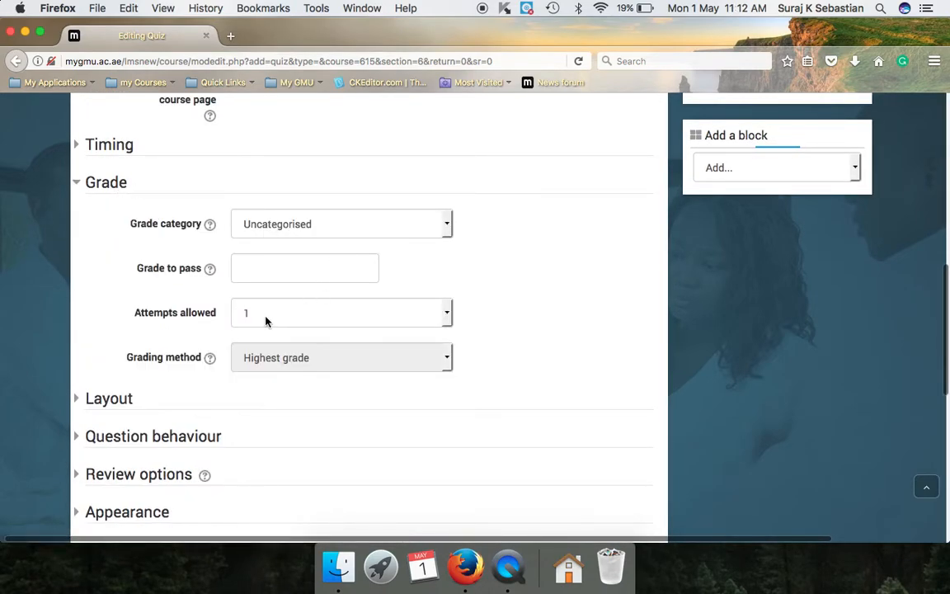
left_click(114, 186)
scroll(248, 254, "down", 4)
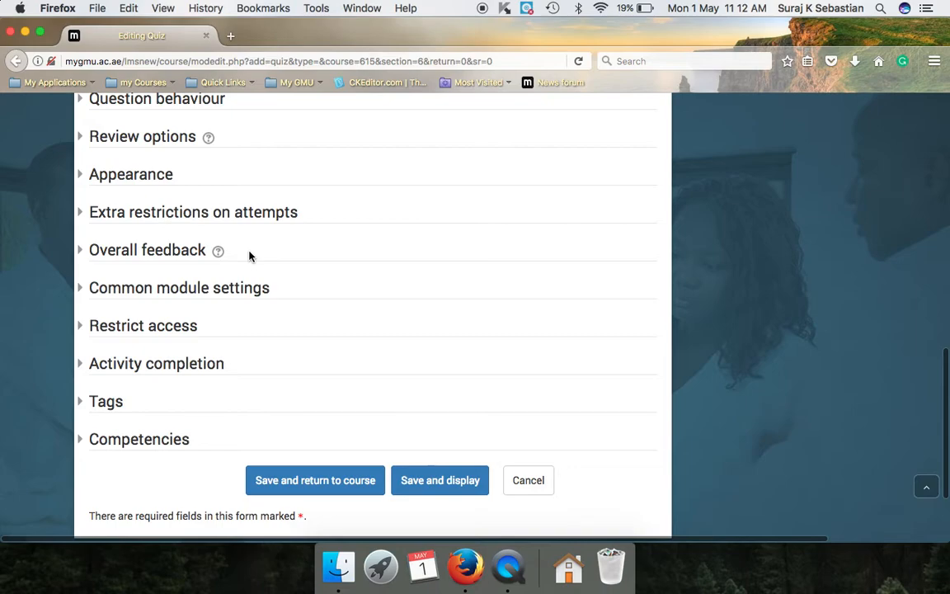
Enter the quiz password in the Require password field of the full Extra restrictions on attempts settings
left_click(198, 216)
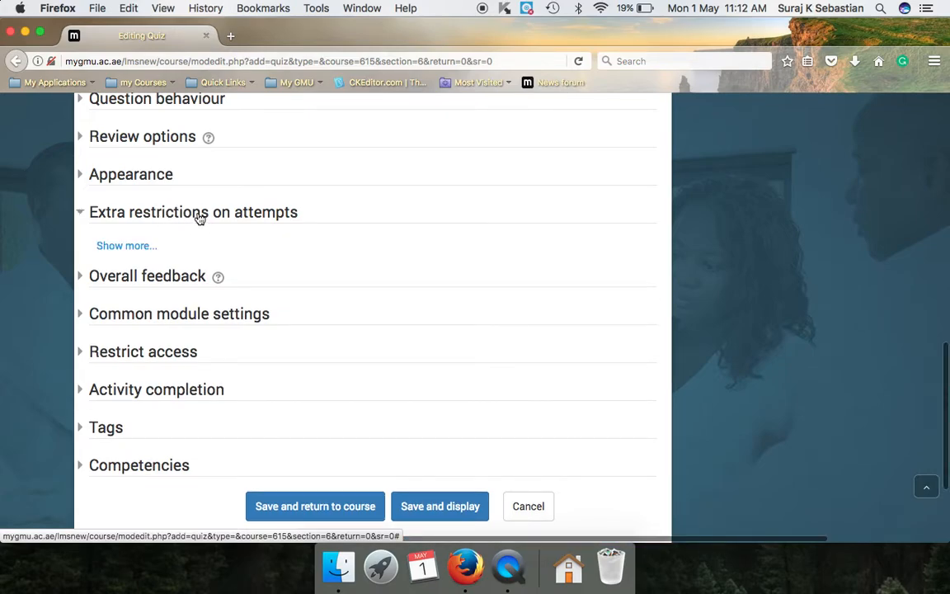
left_click(127, 246)
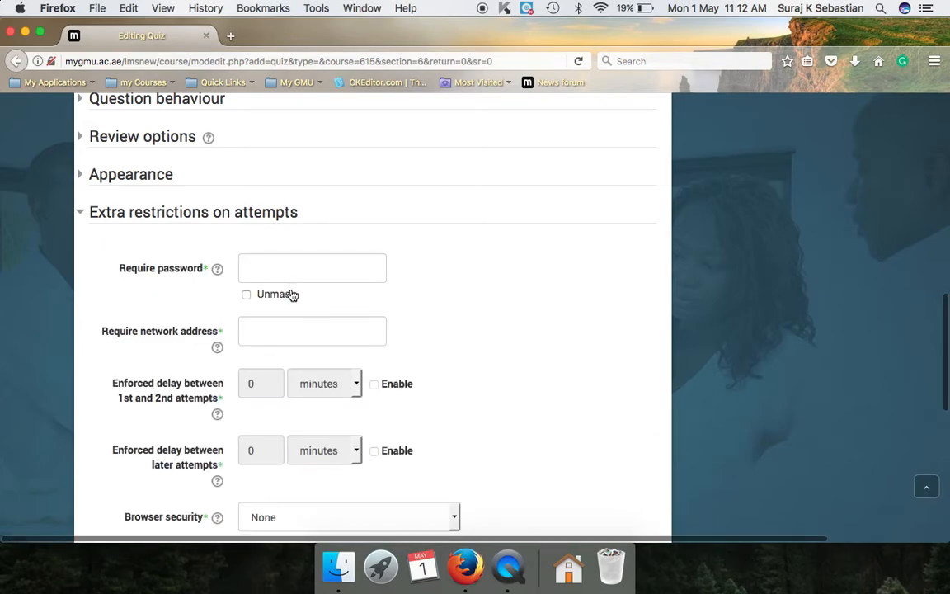
left_click(271, 260)
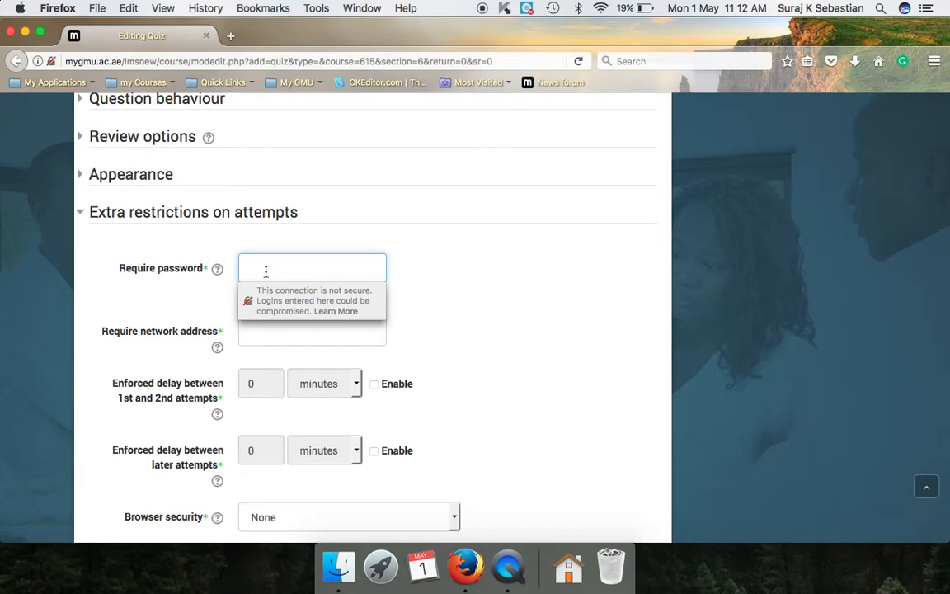
type("password")
left_click(467, 250)
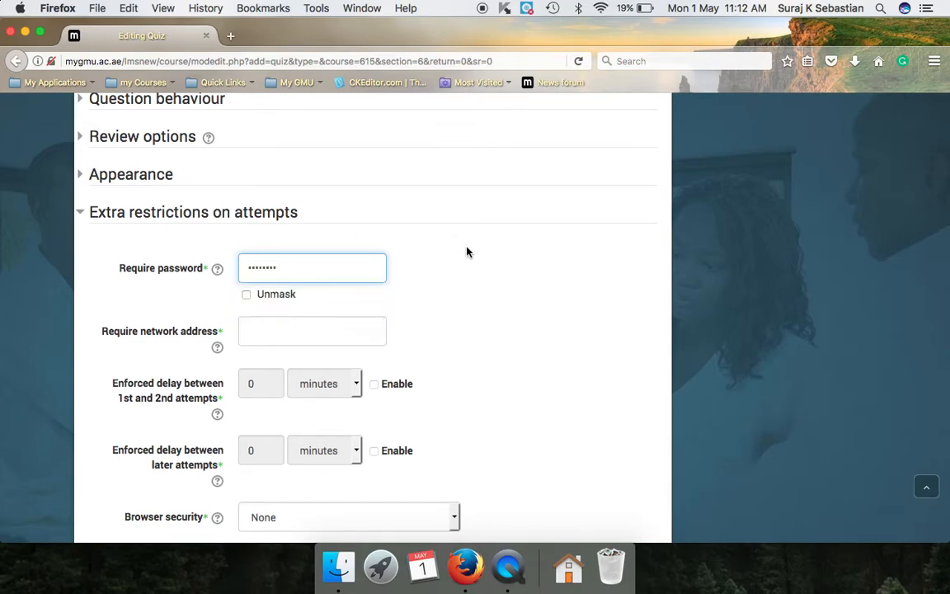
Unmask the required quiz password to check it, toggling repeatedly, and leave it masked
left_click(247, 297)
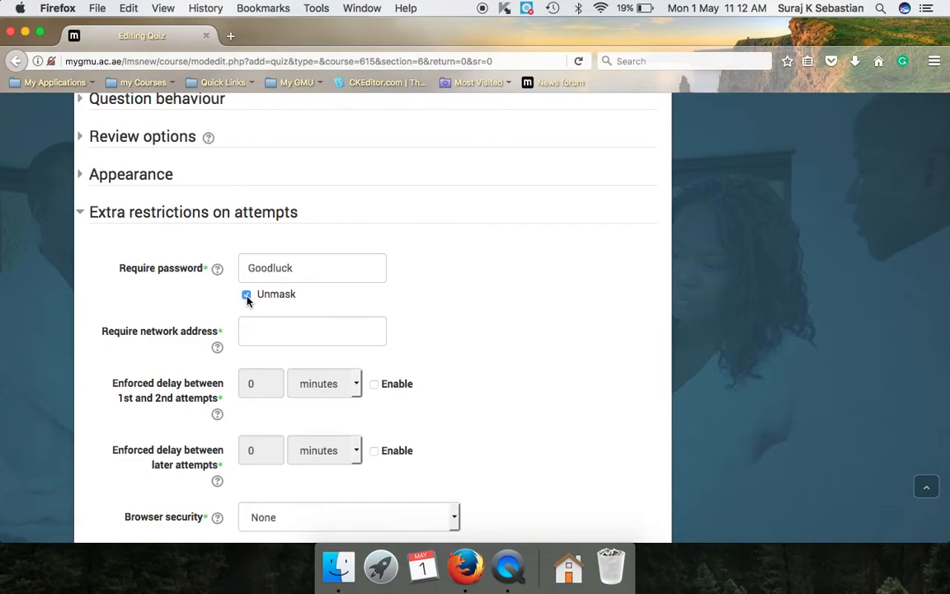
left_click(247, 295)
left_click(246, 296)
left_click(246, 296)
left_click(246, 295)
left_click(247, 295)
left_click(247, 295)
left_click(246, 295)
left_click(246, 295)
left_click(246, 295)
left_click(246, 295)
left_click(247, 295)
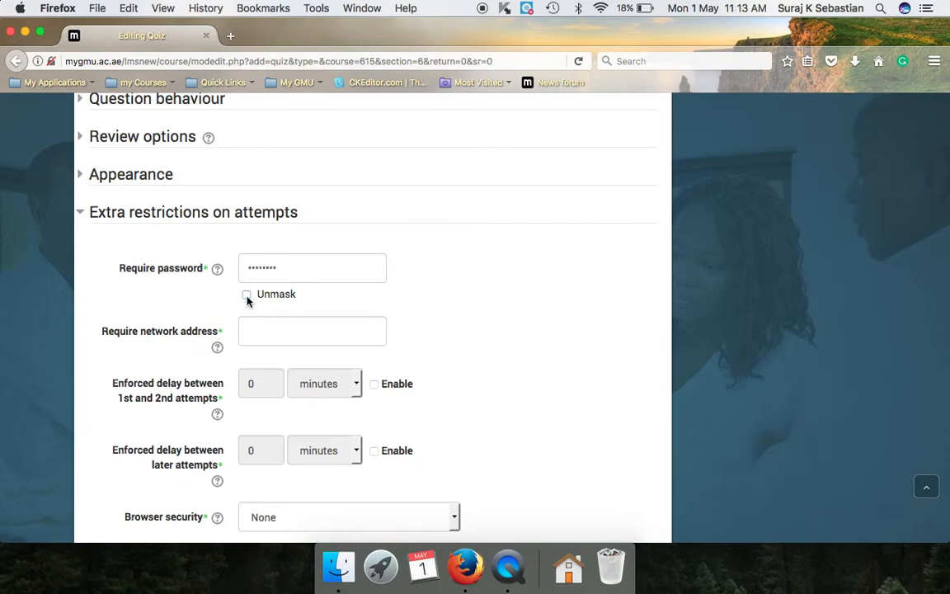
Collapse the Extra restrictions on attempts section and expand the Restrict access settings
left_click(199, 216)
scroll(199, 222, "down", 3)
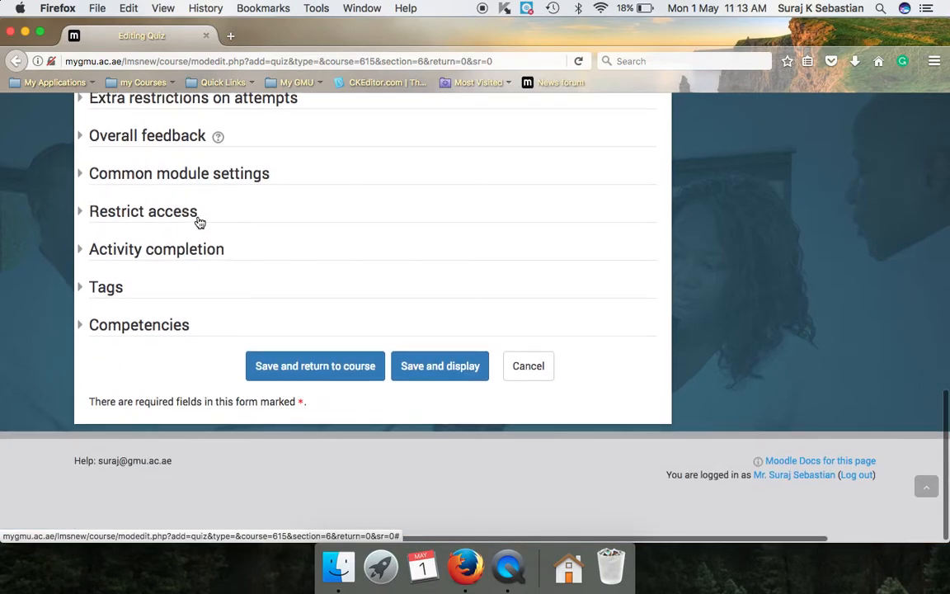
left_click(152, 218)
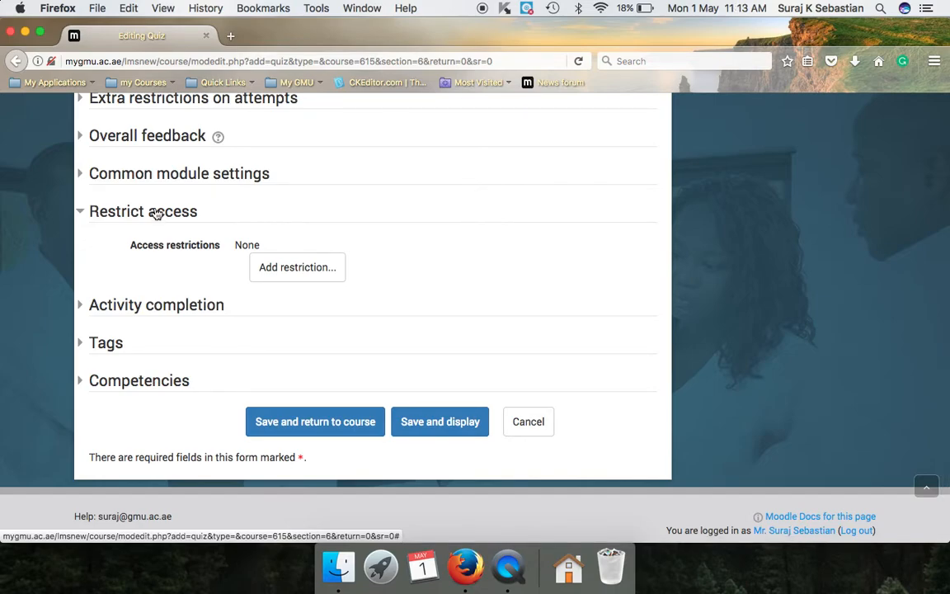
left_click(265, 270)
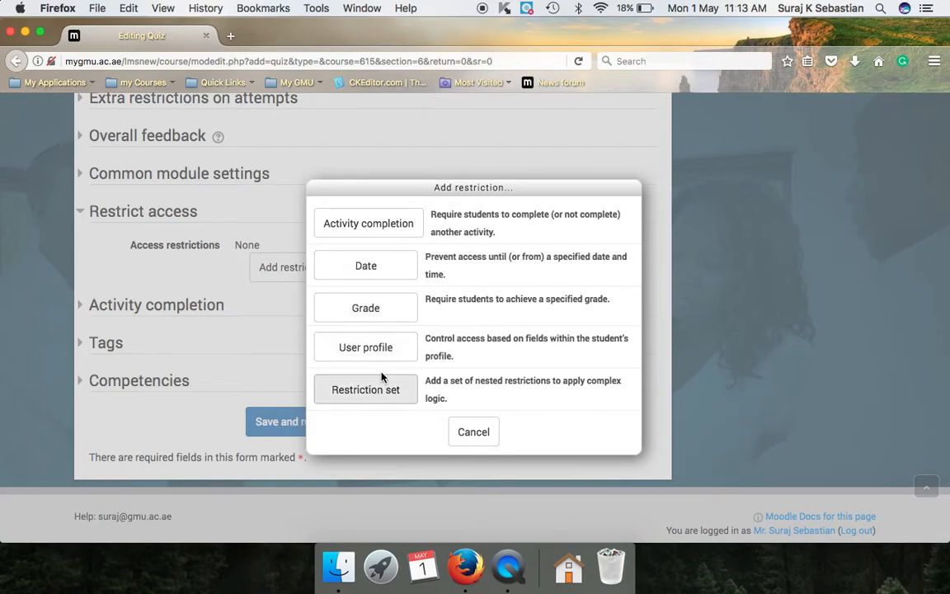
left_click(350, 272)
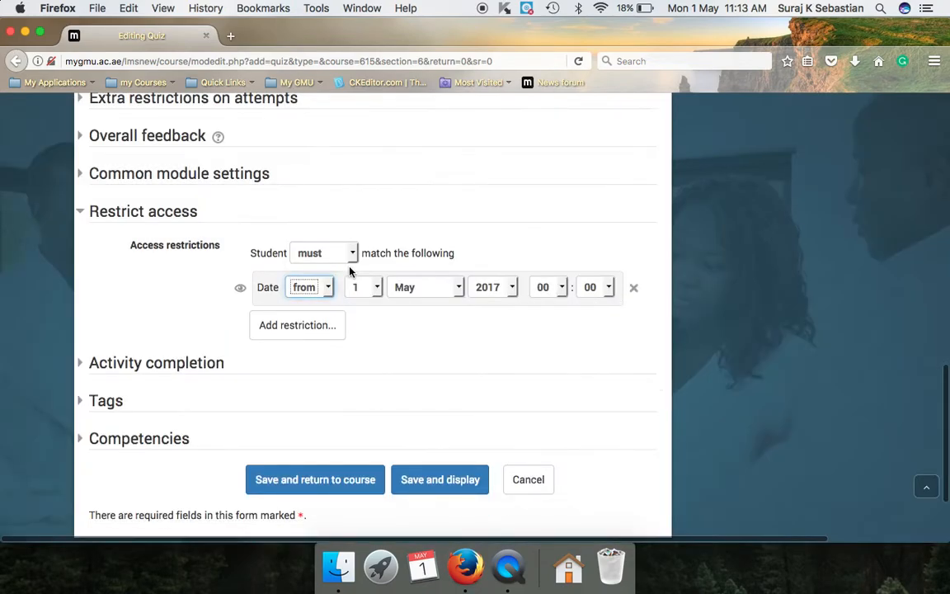
left_click(635, 290)
Add a date access restriction that allows students in from 2 May 2017 at 08:30
left_click(314, 270)
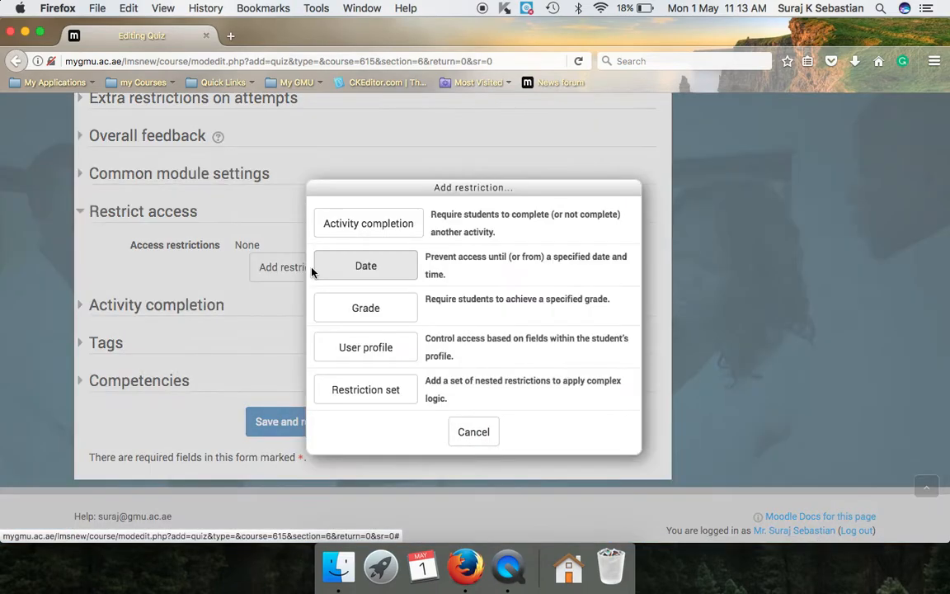
left_click(365, 268)
left_click(362, 286)
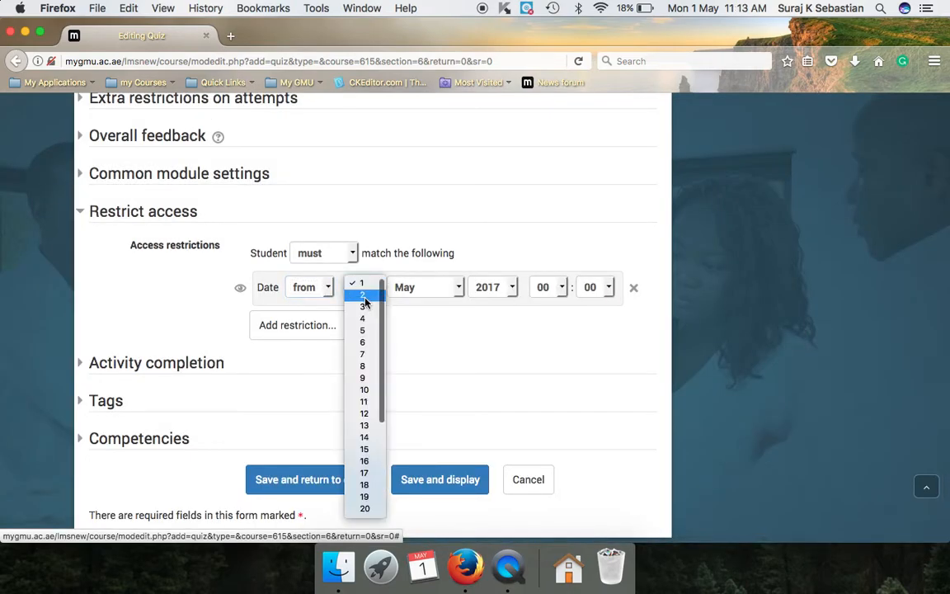
left_click(363, 296)
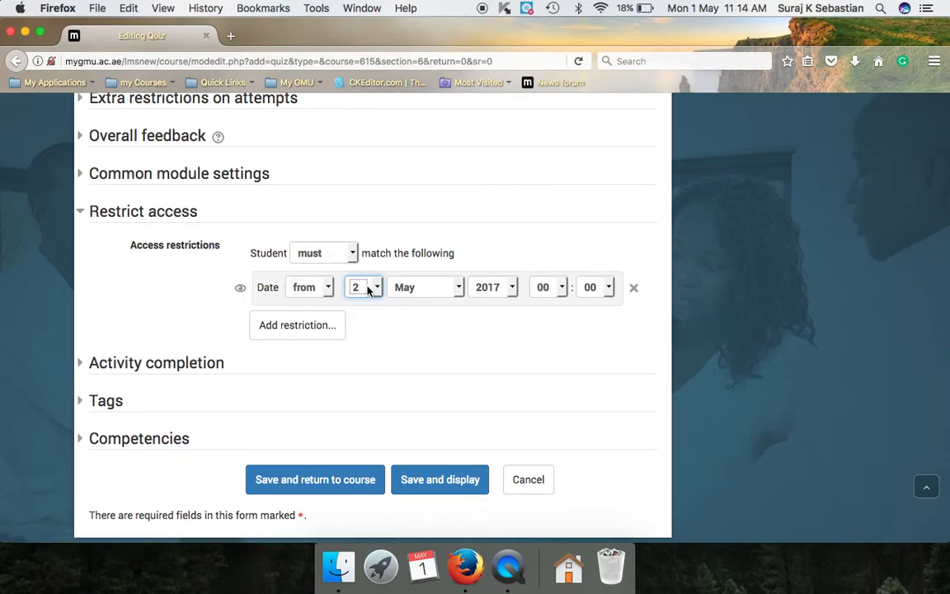
left_click(551, 291)
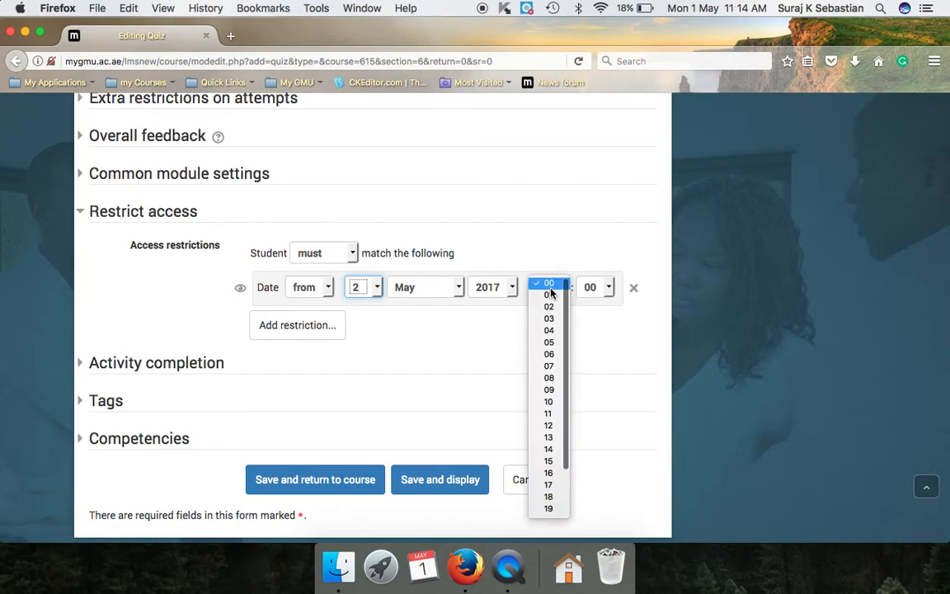
left_click(549, 377)
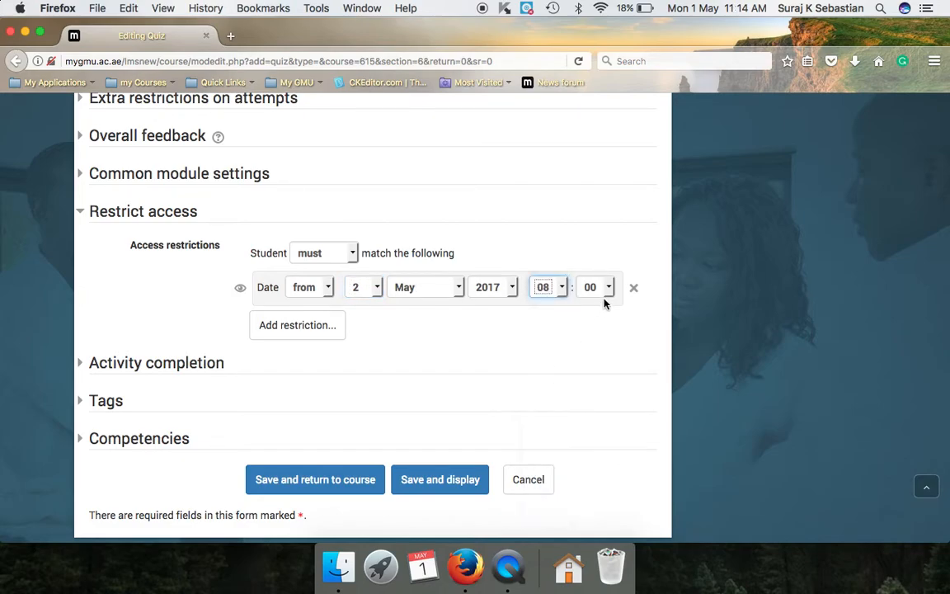
left_click(600, 287)
left_click(600, 354)
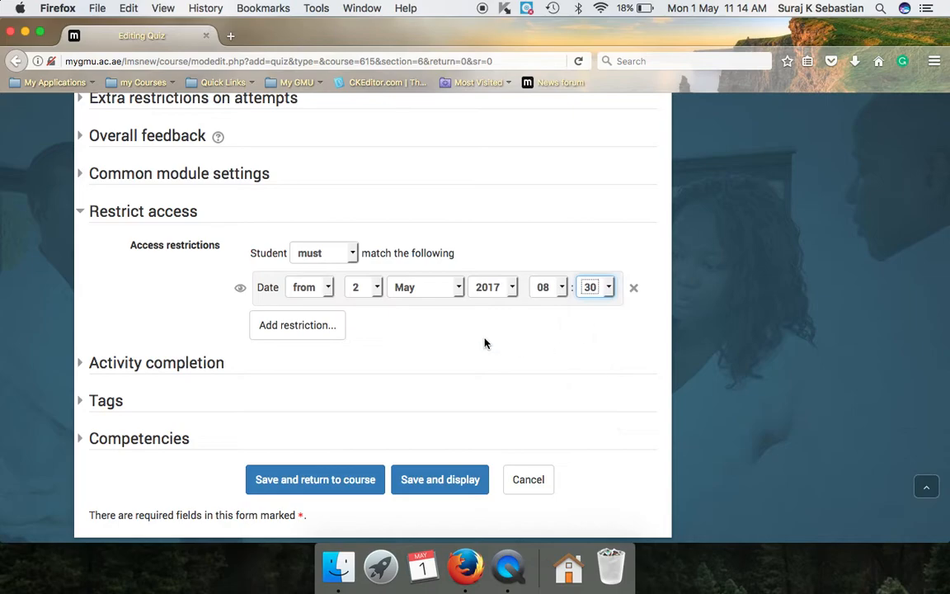
Save the quiz settings and display the quiz
scroll(375, 338, "down", 3)
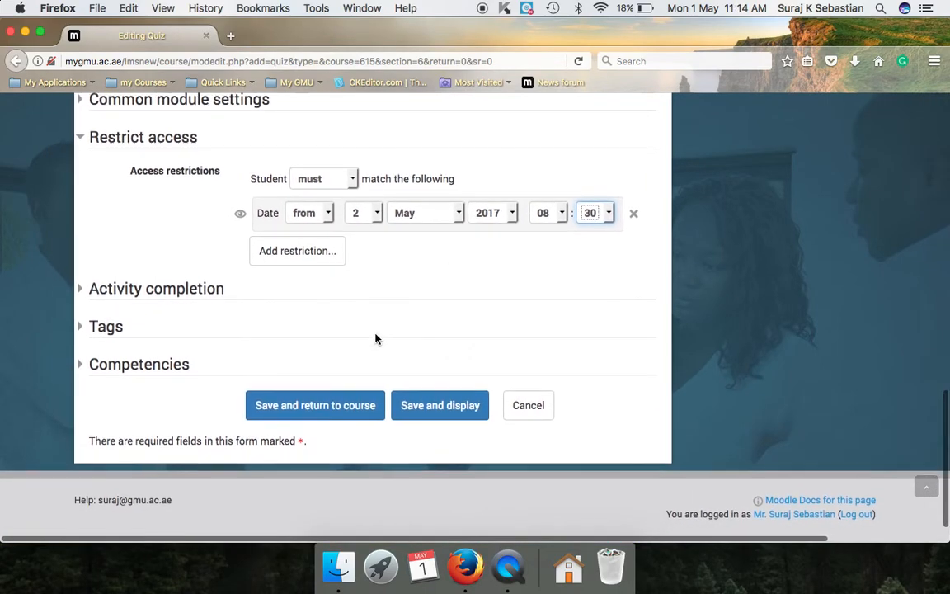
scroll(375, 338, "up", 5)
scroll(375, 338, "down", 6)
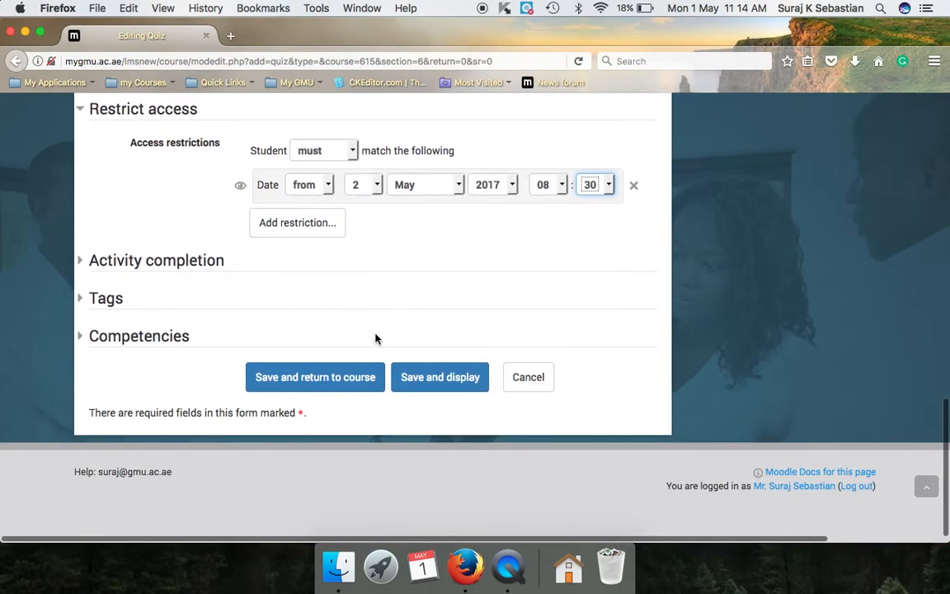
left_click(420, 388)
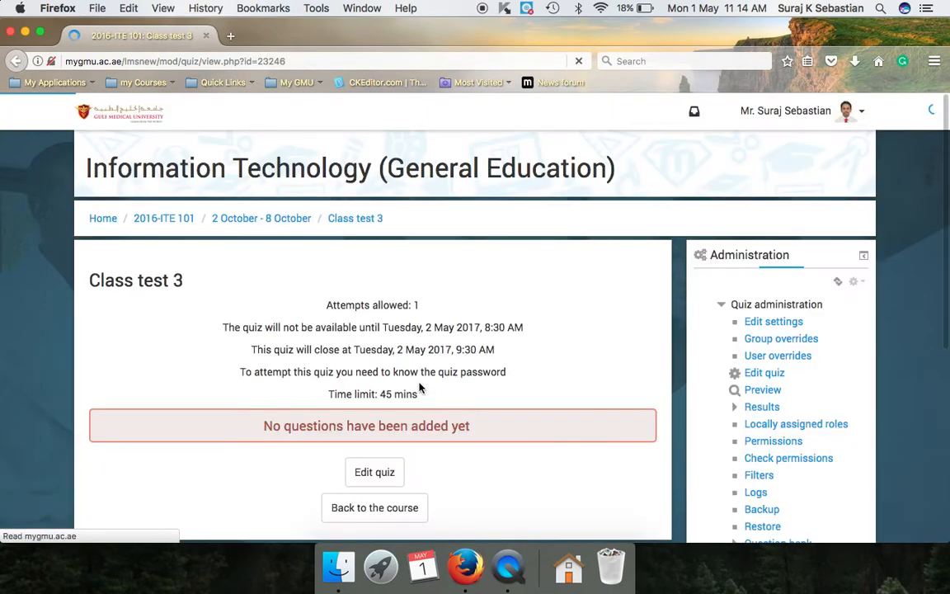
Review the Class test 3 summary and open the quiz for editing its questions
scroll(419, 387, "down", 4)
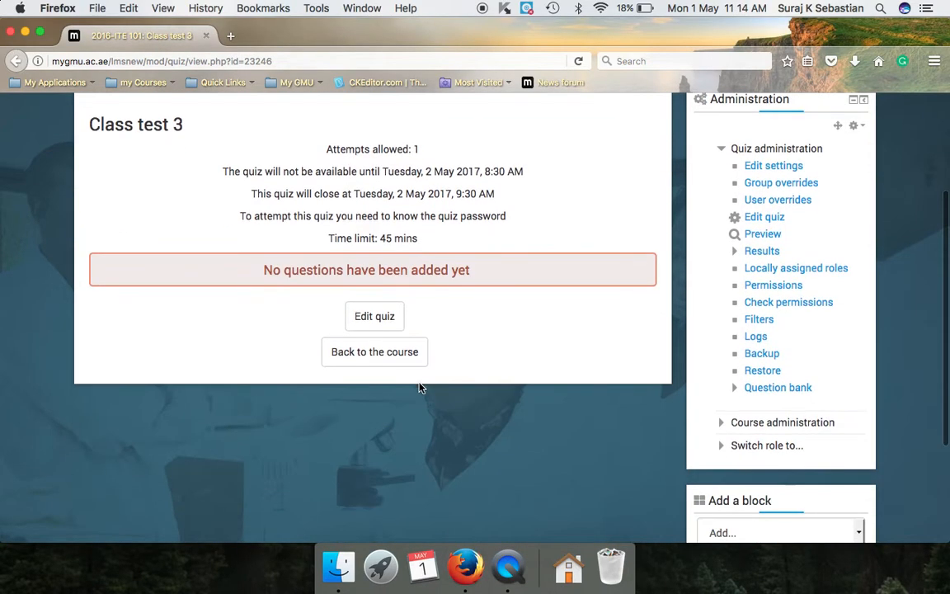
scroll(419, 388, "up", 2)
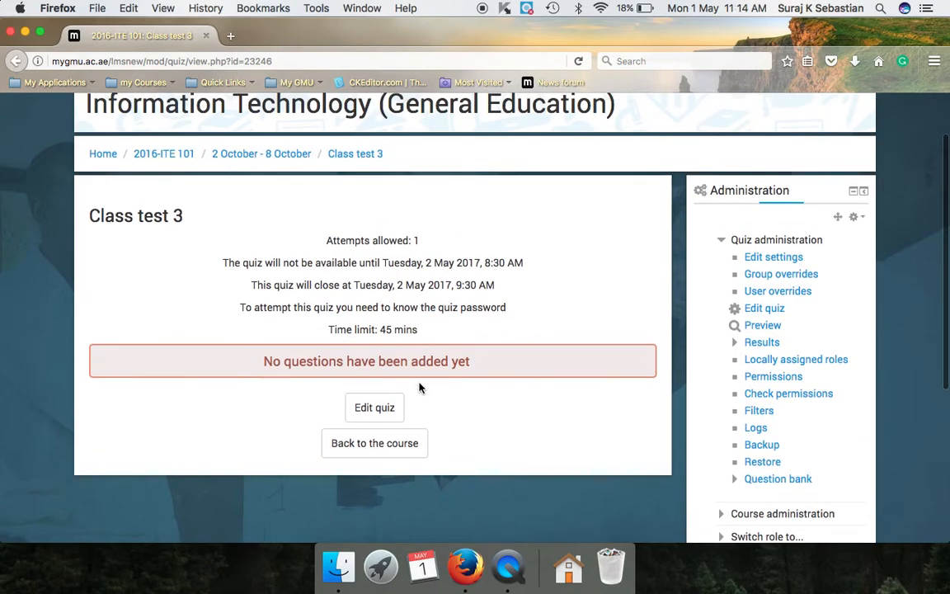
scroll(419, 388, "down", 1)
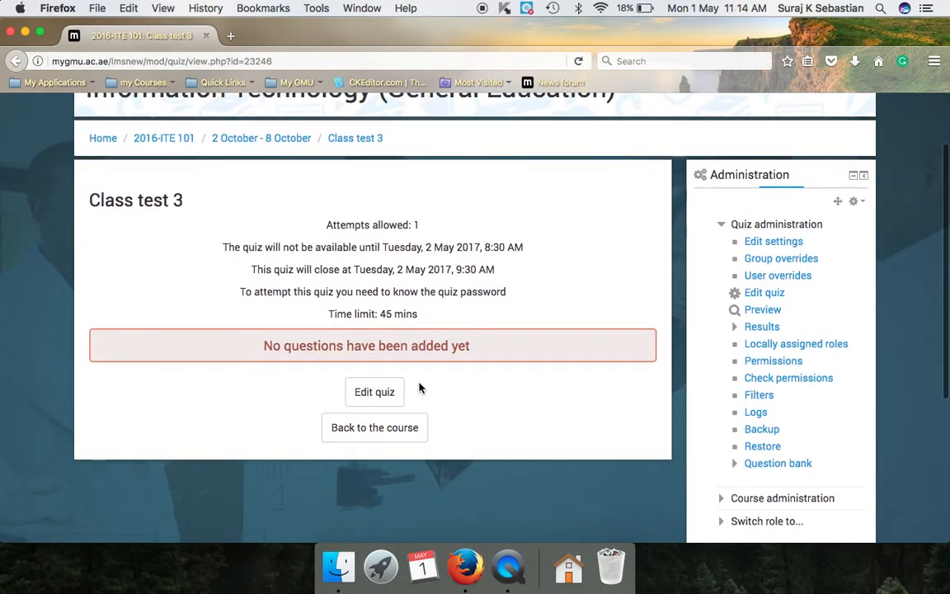
left_click(375, 393)
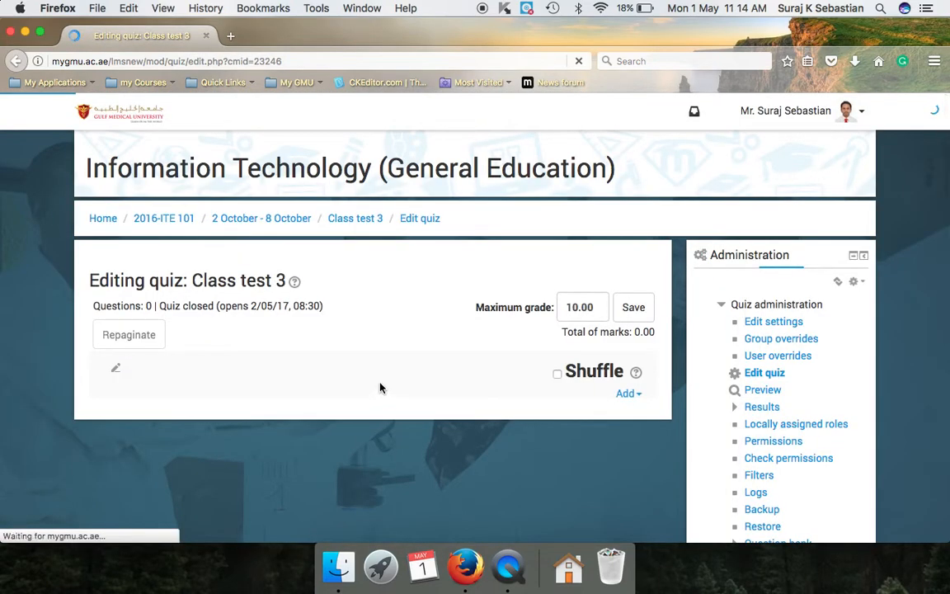
Add a new question of the Multiple choice type to the quiz
left_click(626, 394)
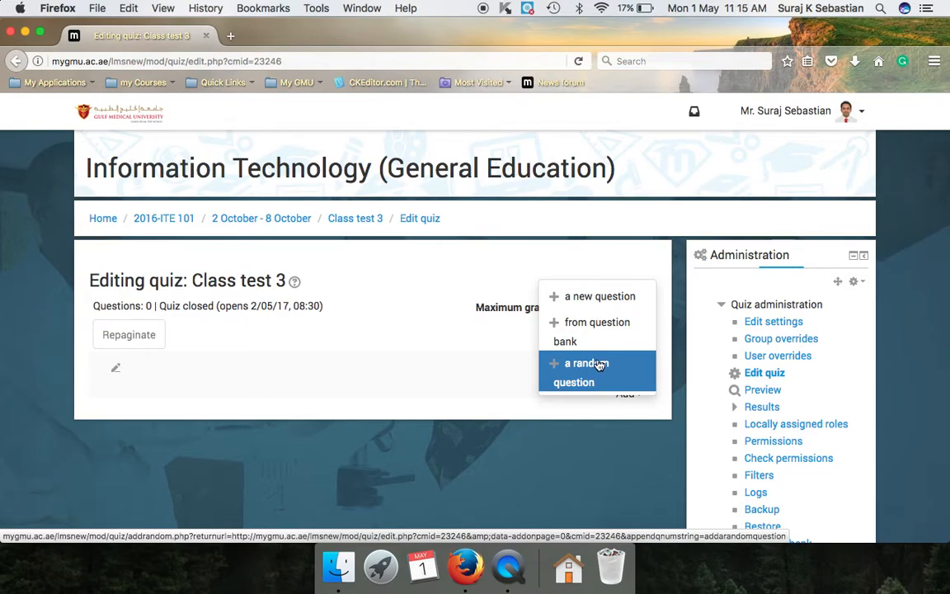
left_click(595, 302)
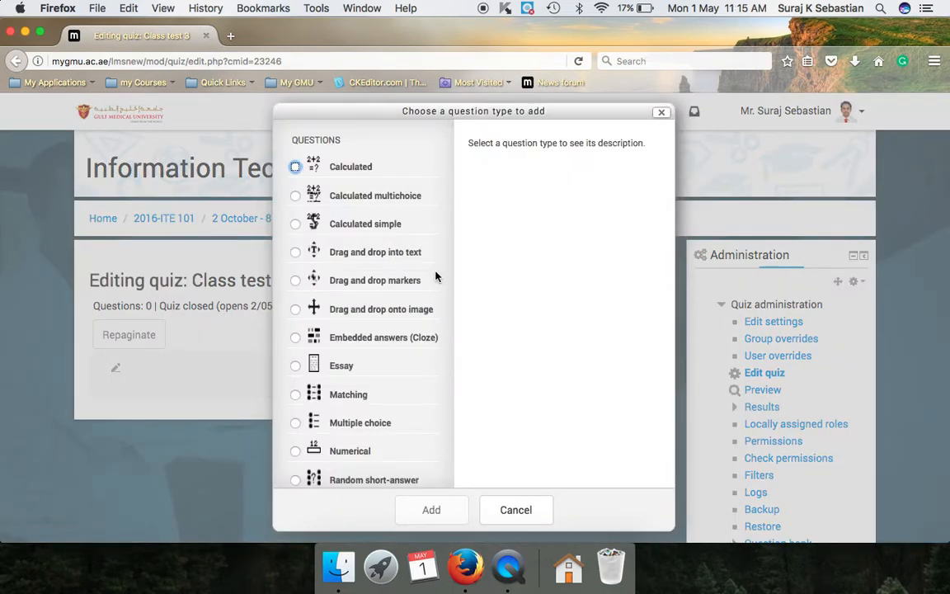
scroll(432, 277, "down", 5)
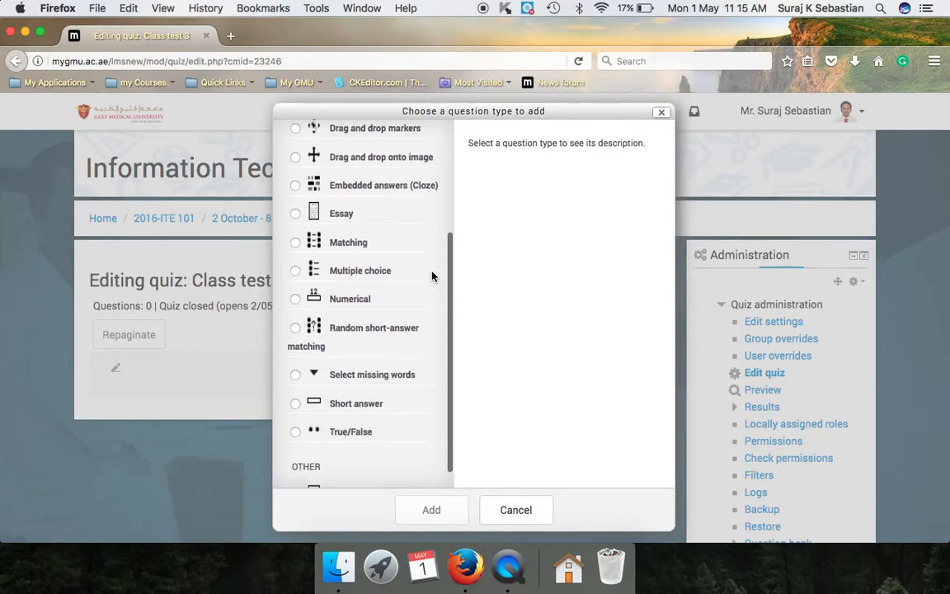
scroll(432, 277, "up", 5)
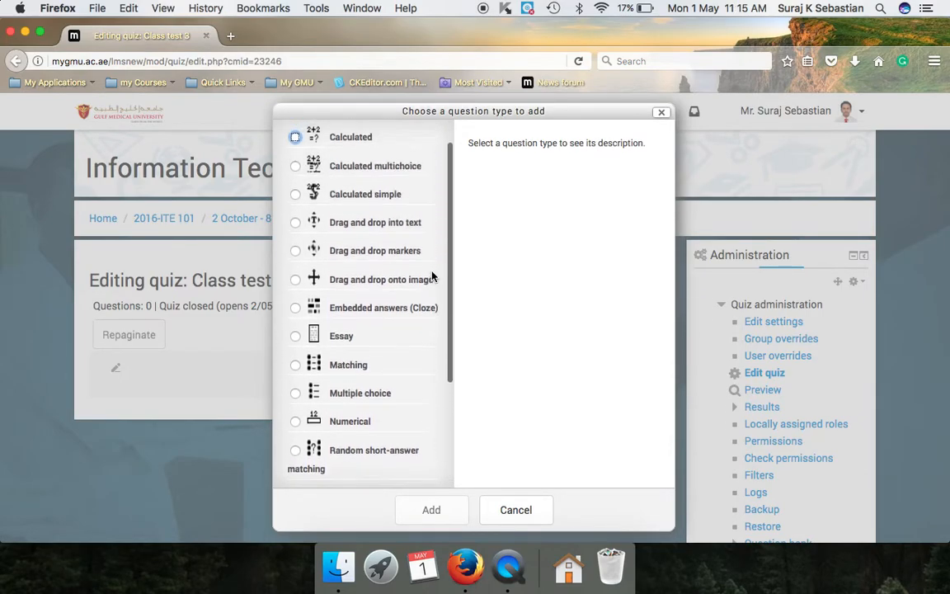
scroll(432, 277, "down", 3)
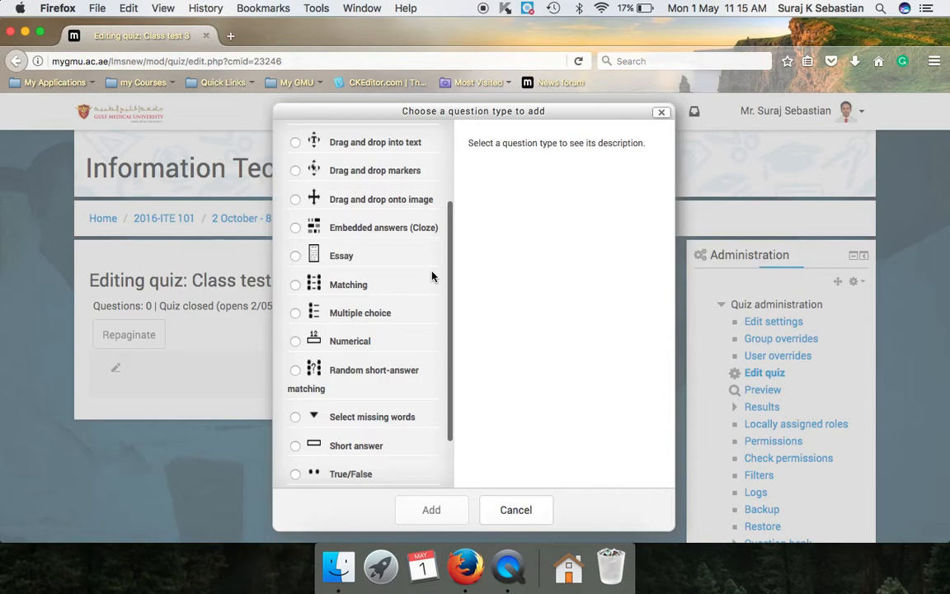
scroll(432, 277, "up", 3)
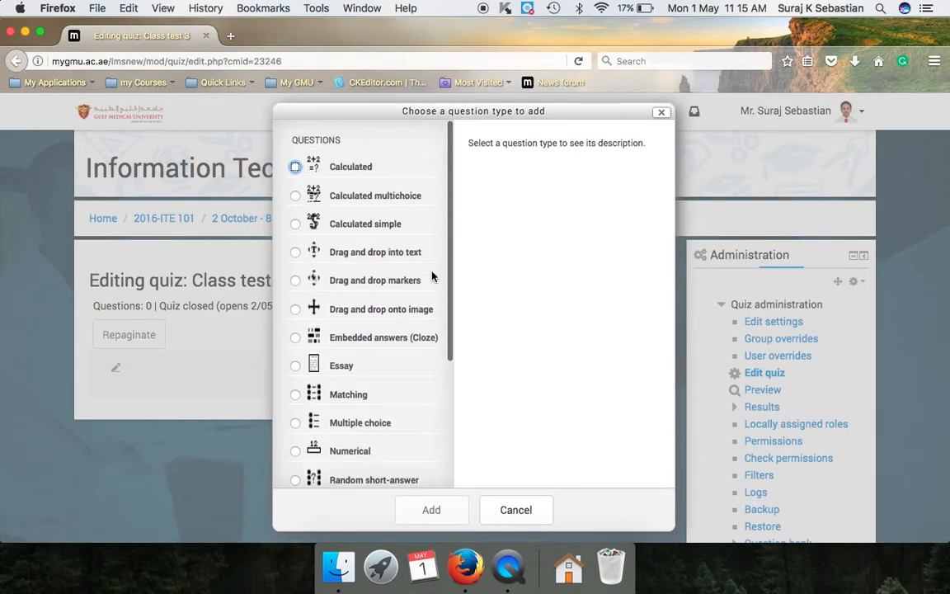
scroll(432, 277, "down", 3)
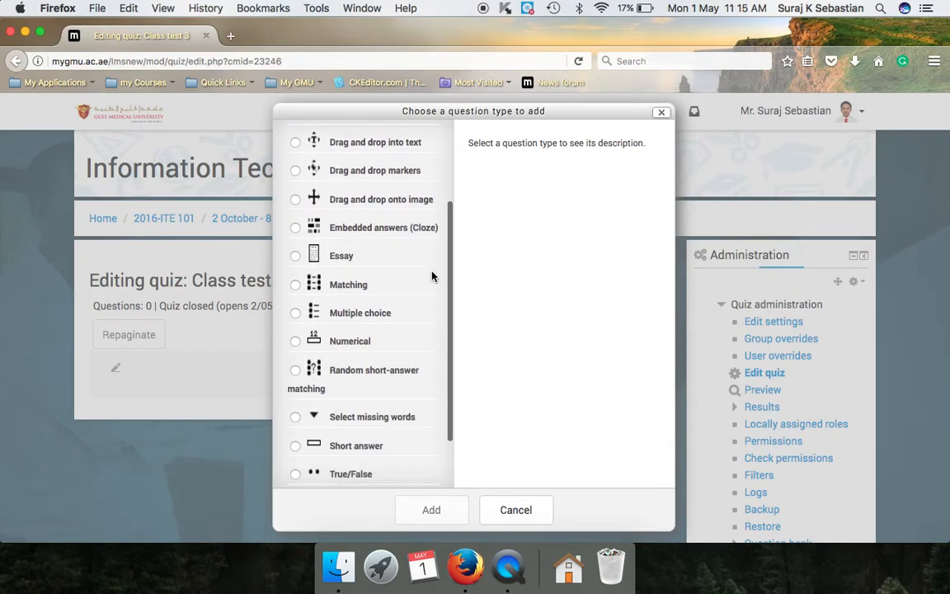
scroll(432, 277, "up", 3)
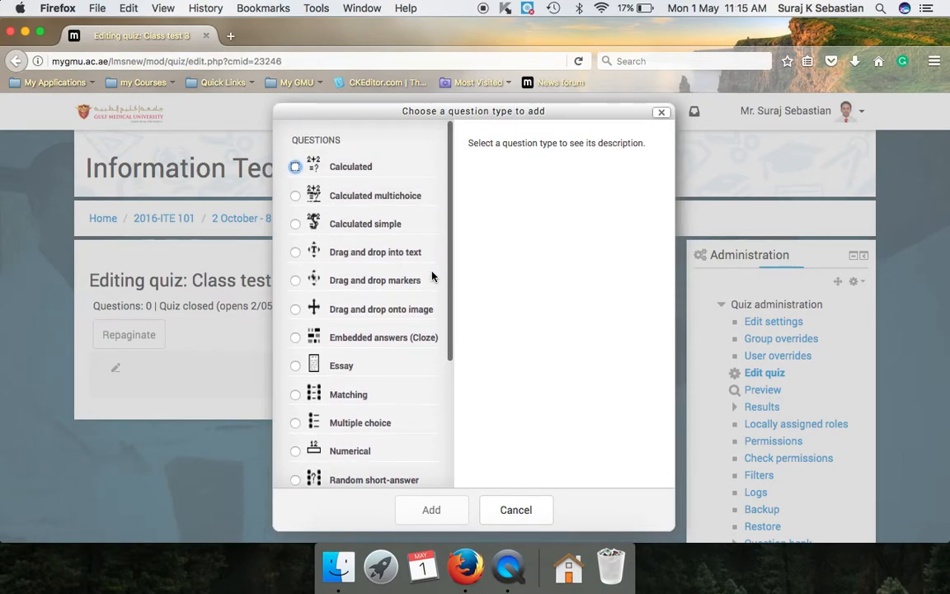
scroll(432, 277, "down", 3)
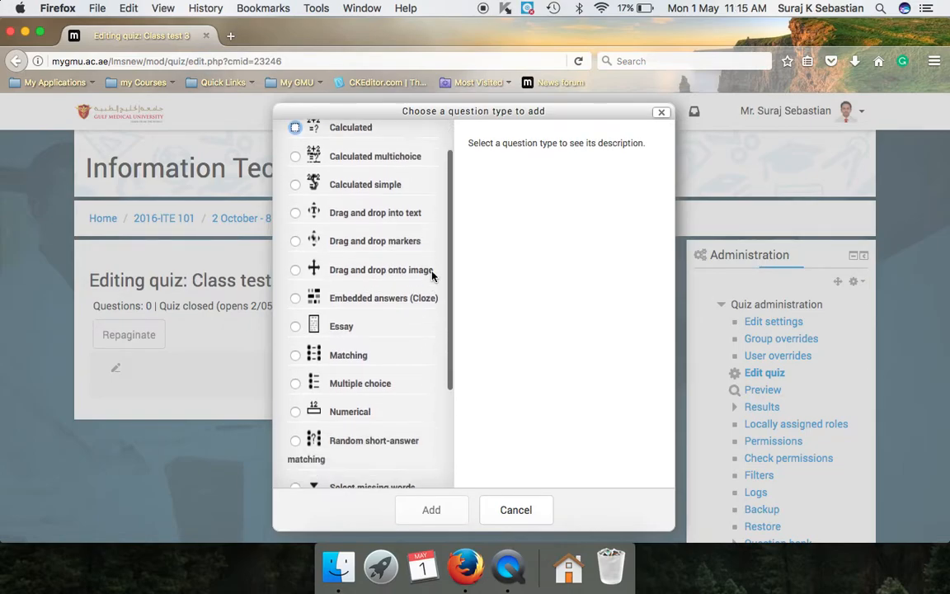
scroll(432, 277, "down", 2)
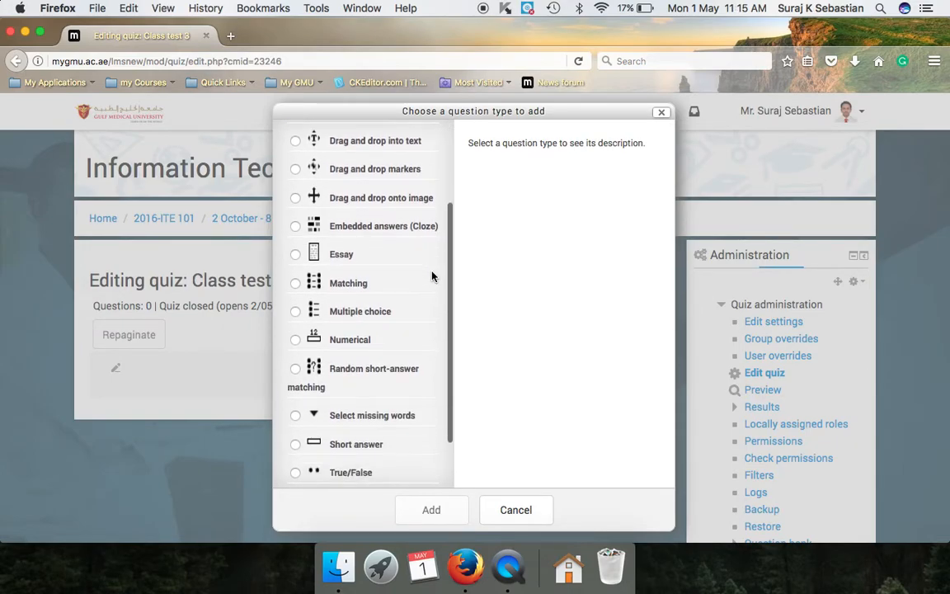
scroll(432, 277, "down", 2)
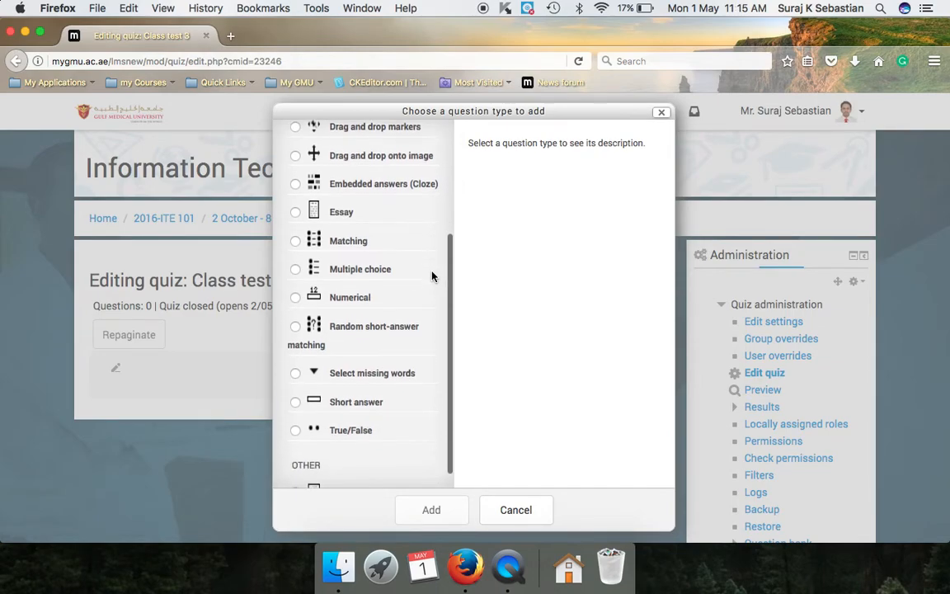
left_click(378, 271)
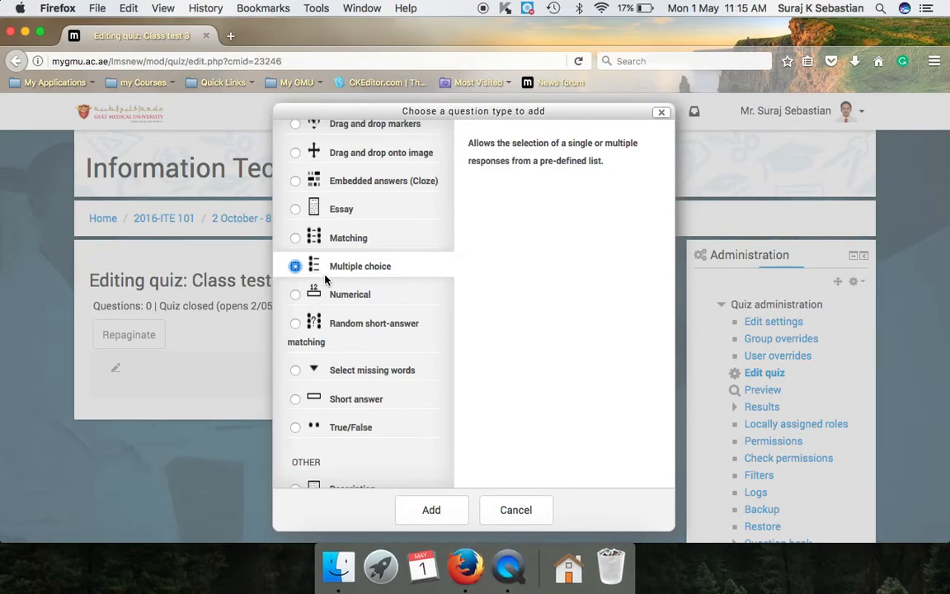
left_click(437, 516)
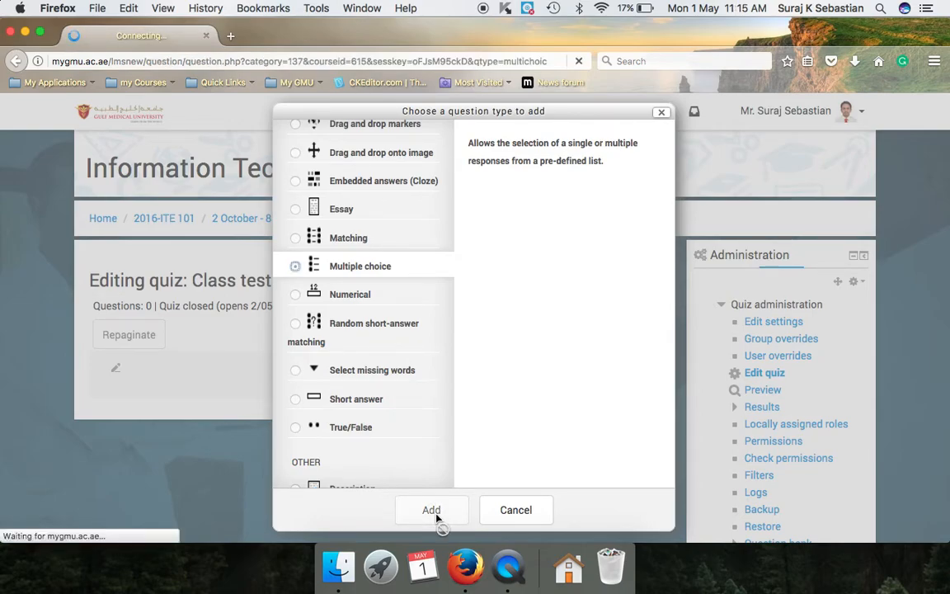
Name the multiple choice question "Word Chapter 1- Q1"
scroll(436, 513, "down", 4)
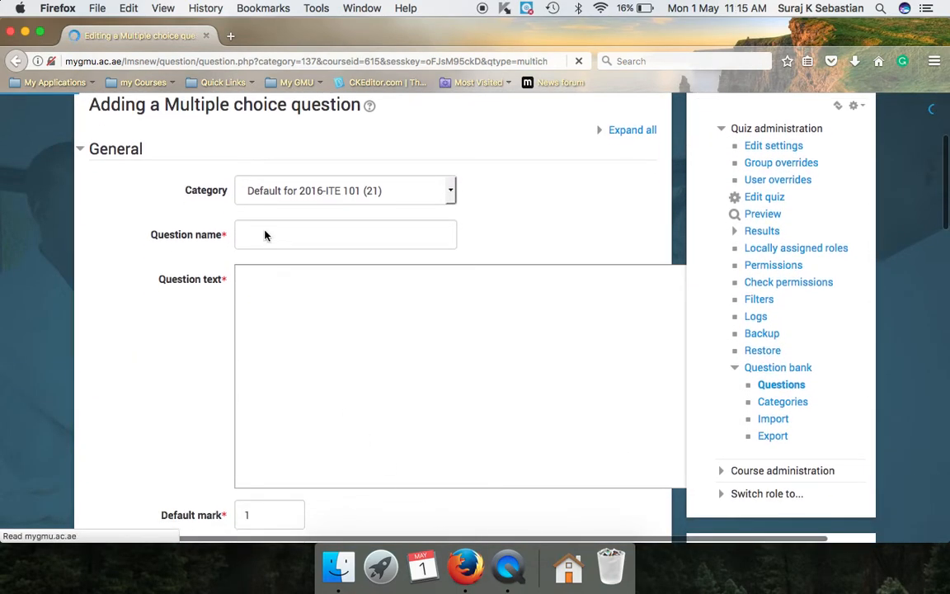
left_click(265, 230)
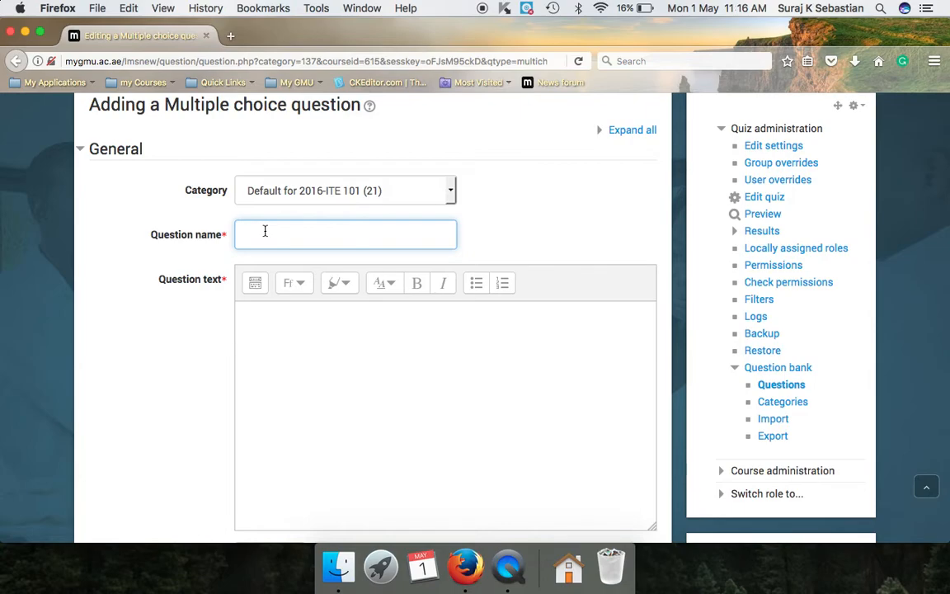
type("M")
key("BackSpace")
type("Word ")
type("Cha")
type("pter 1")
type(".")
type("Q1")
type("-")
Enter the question text "Select the correct file extension on word 2013"
left_click(321, 327)
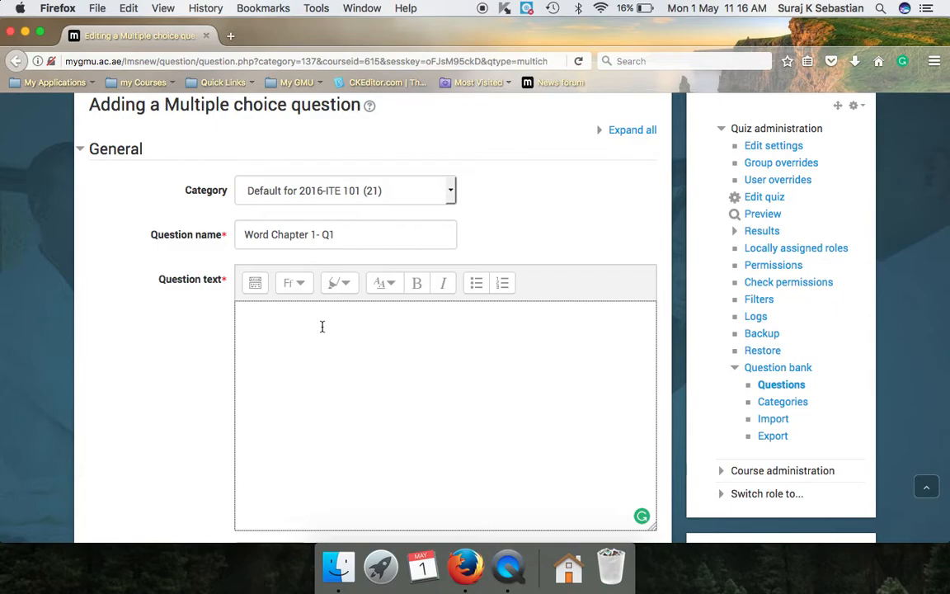
type("Select the correct file exte")
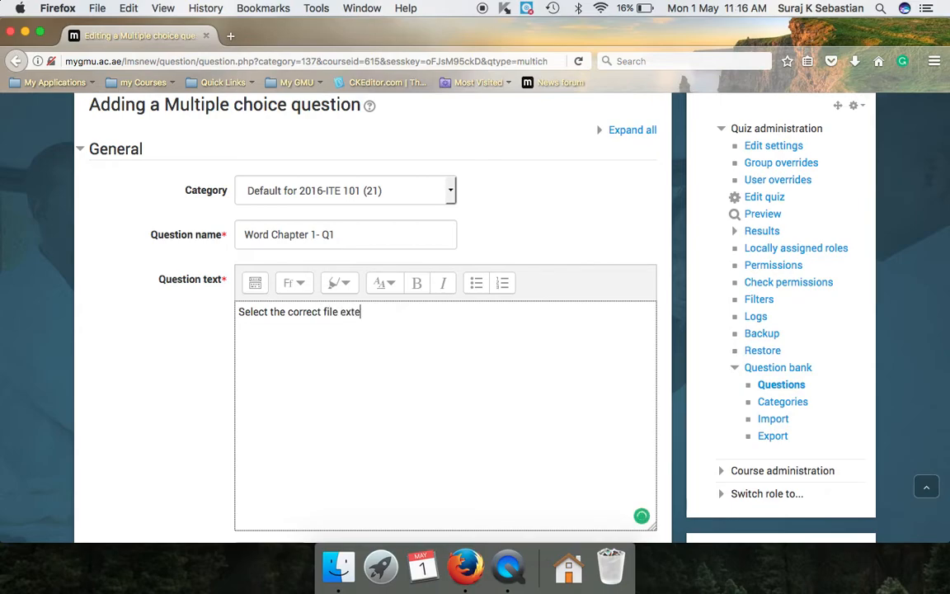
type("nsion on word 2013")
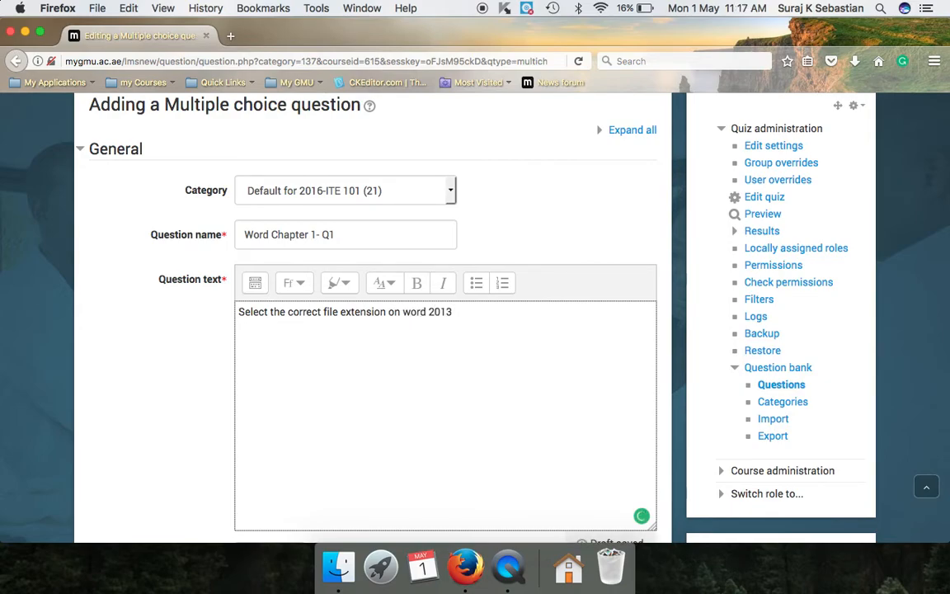
scroll(288, 300, "down", 3)
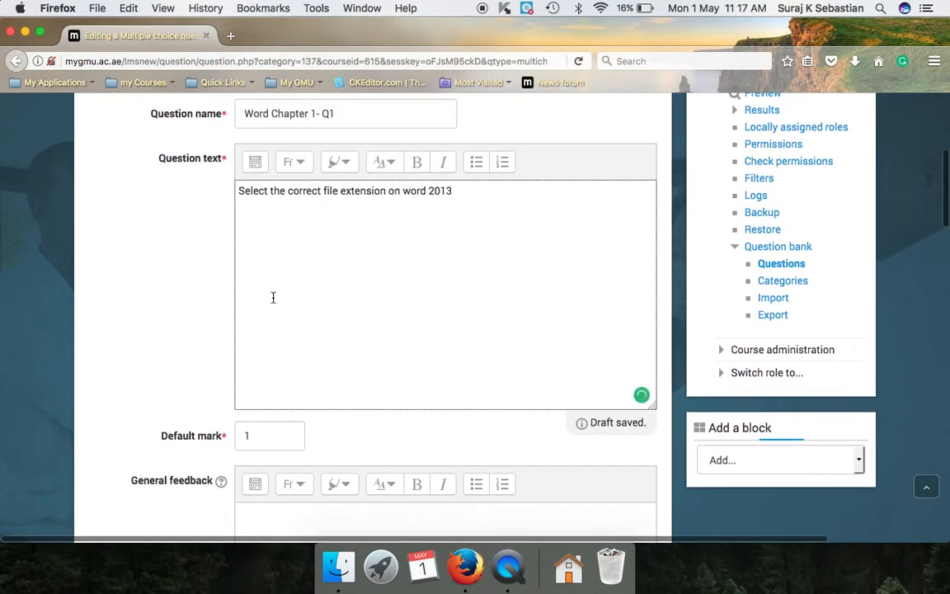
left_click_drag(239, 190, 408, 207)
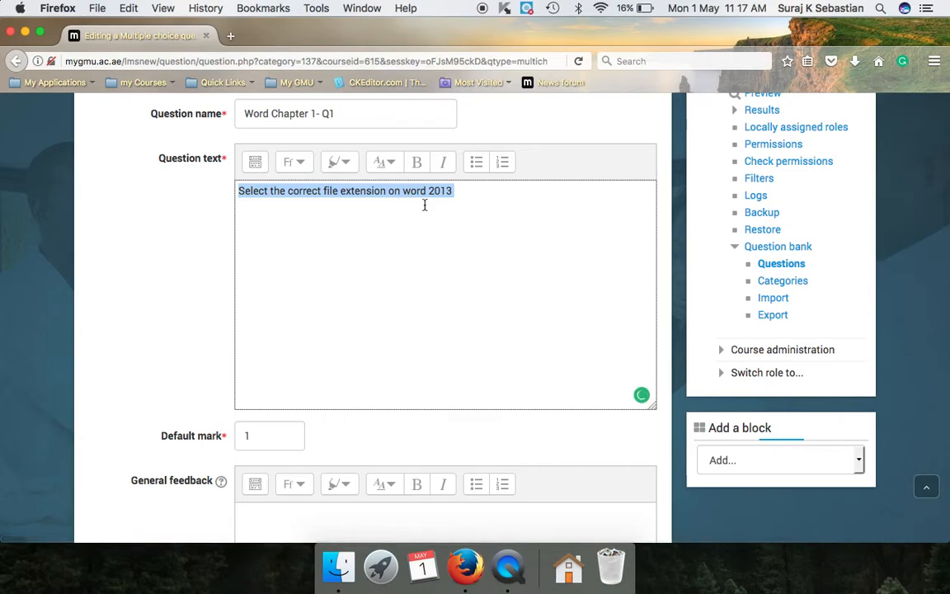
Try other default mark values for the question and set the mark back to 1
scroll(422, 206, "down", 7)
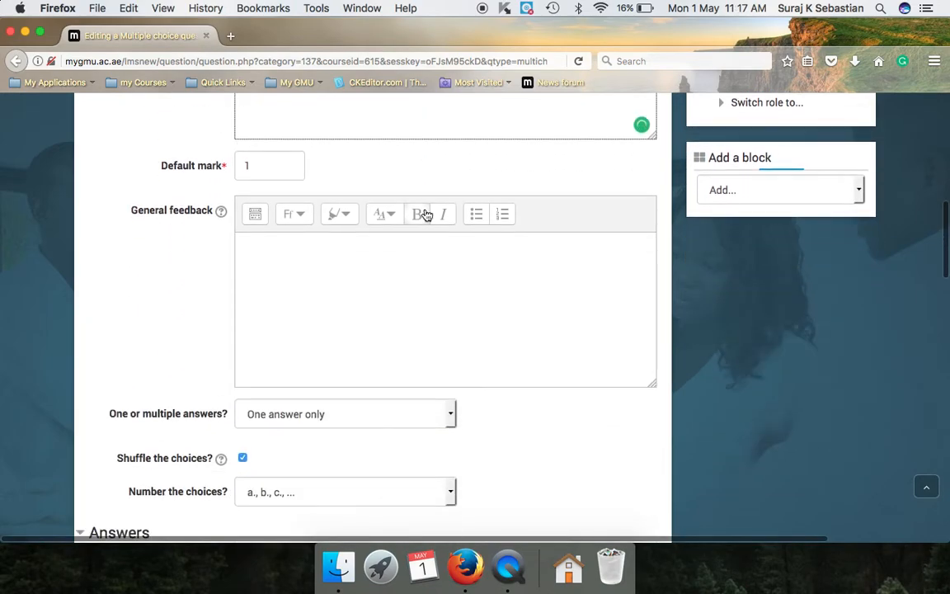
left_click(255, 165)
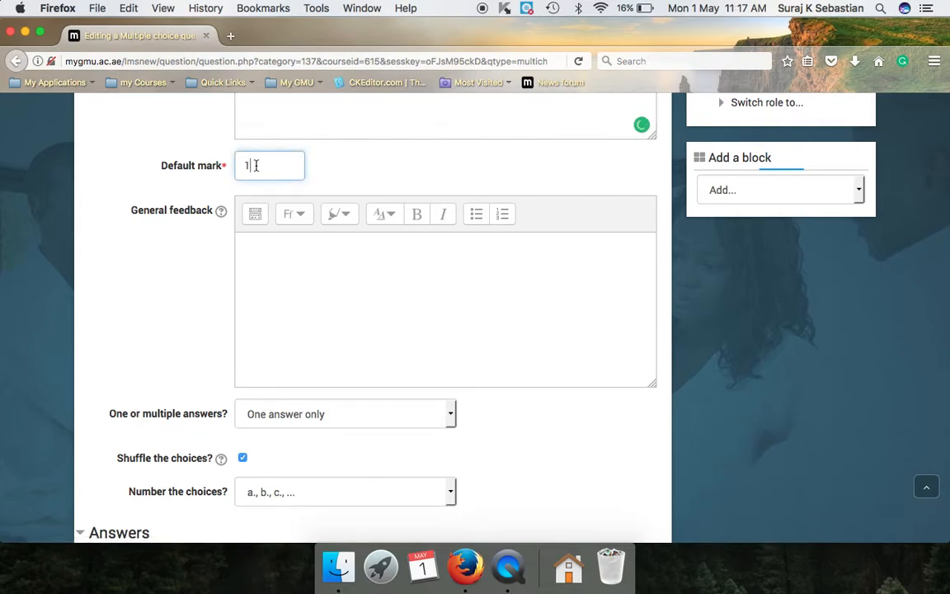
key("BackSpace")
type(".5")
key("BackSpace")
type("2")
key("BackSpace")
type("1")
Review the question's name, text, default mark, choice options and empty answer fields
scroll(370, 314, "down", 5)
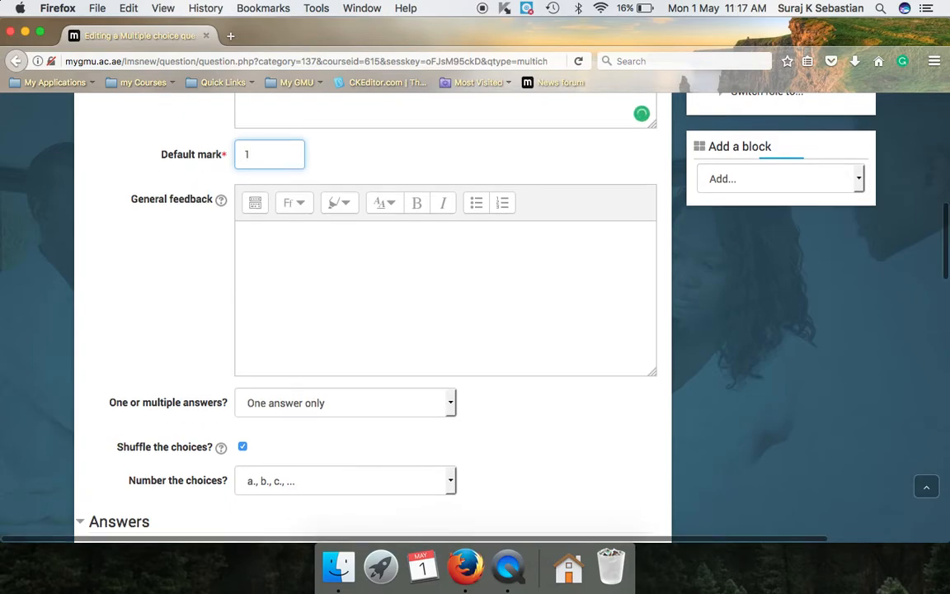
scroll(249, 350, "down", 3)
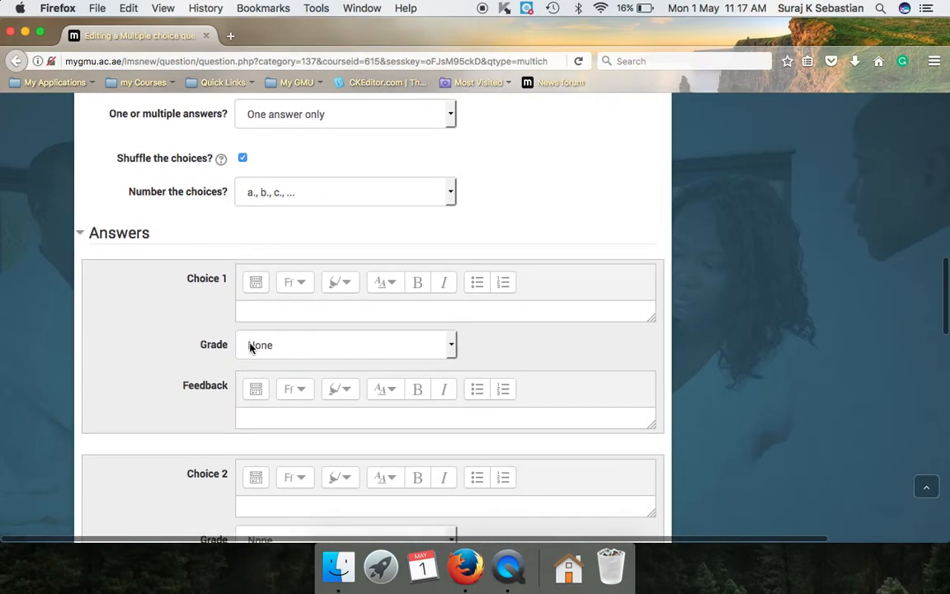
scroll(260, 328, "up", 10)
scroll(260, 328, "down", 6)
scroll(261, 330, "up", 10)
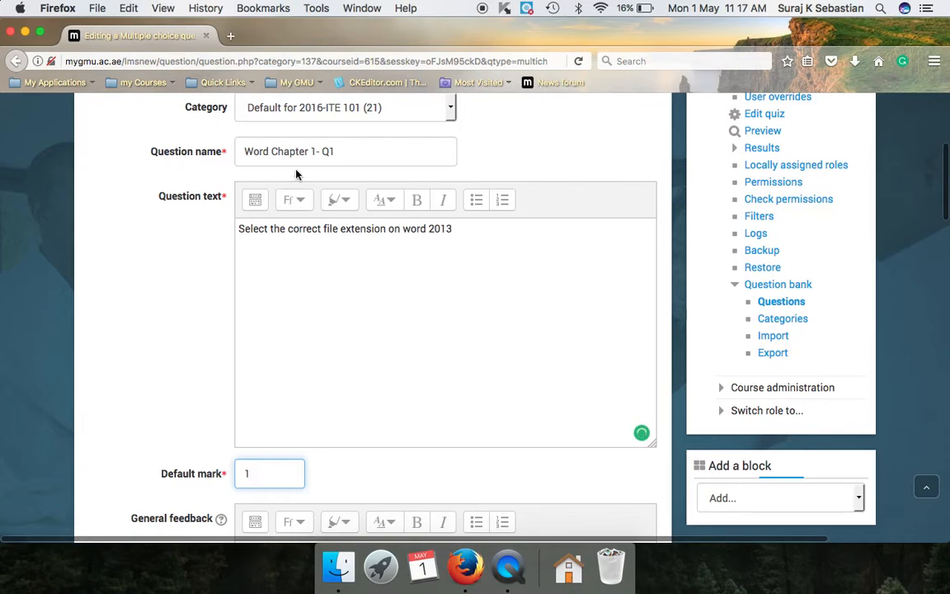
scroll(322, 260, "down", 6)
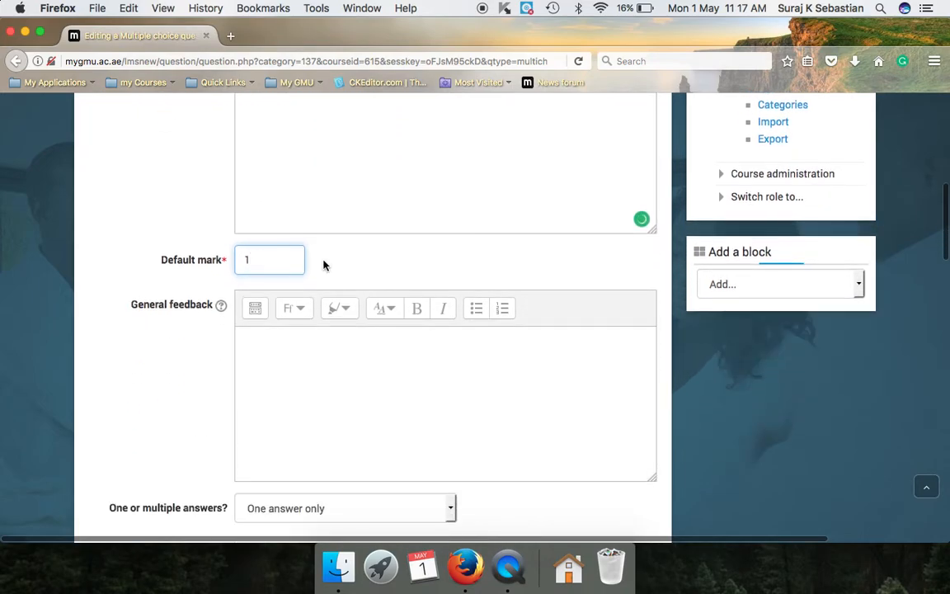
scroll(323, 264, "down", 10)
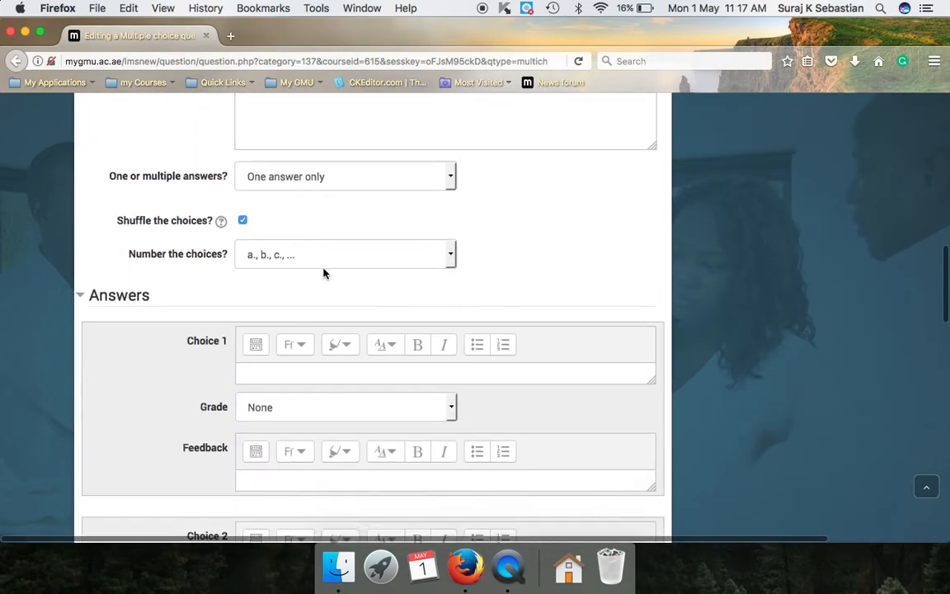
Enter ".exe" as the text of answer Choice 1
left_click(279, 240)
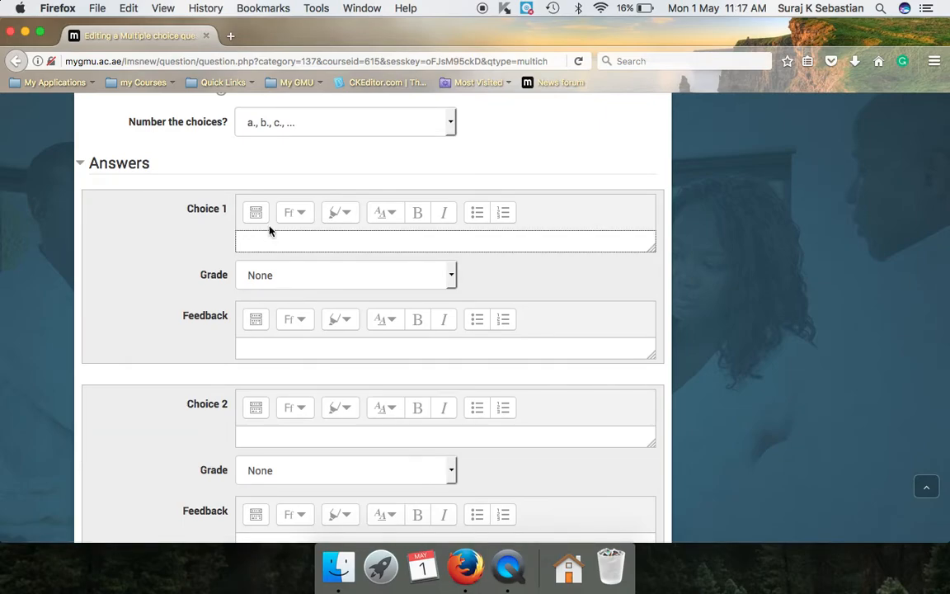
type(">")
type("exe")
Enter ".docx" as the text of answer Choice 2
scroll(323, 285, "down", 1)
scroll(322, 286, "down", 2)
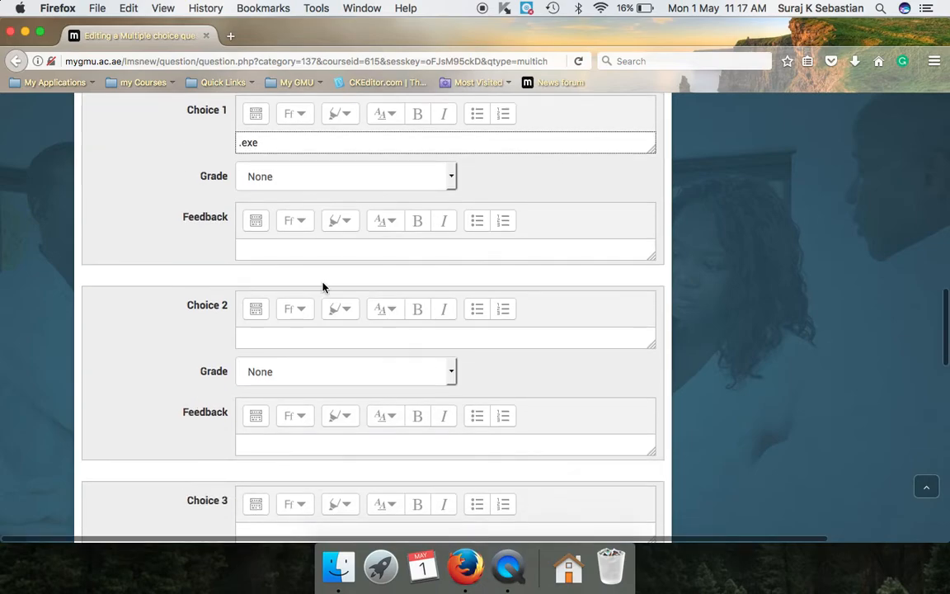
left_click(316, 339)
type(">")
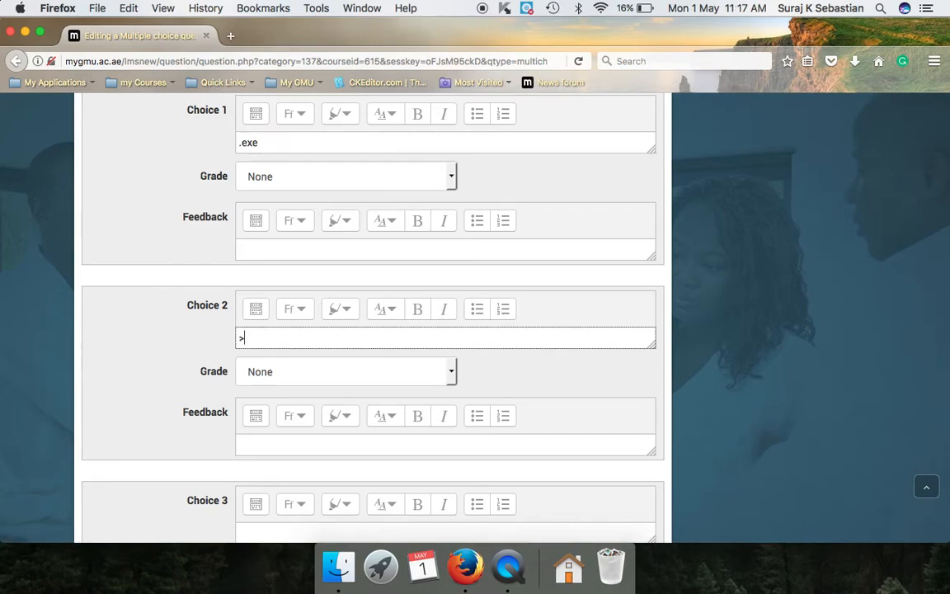
type("docx")
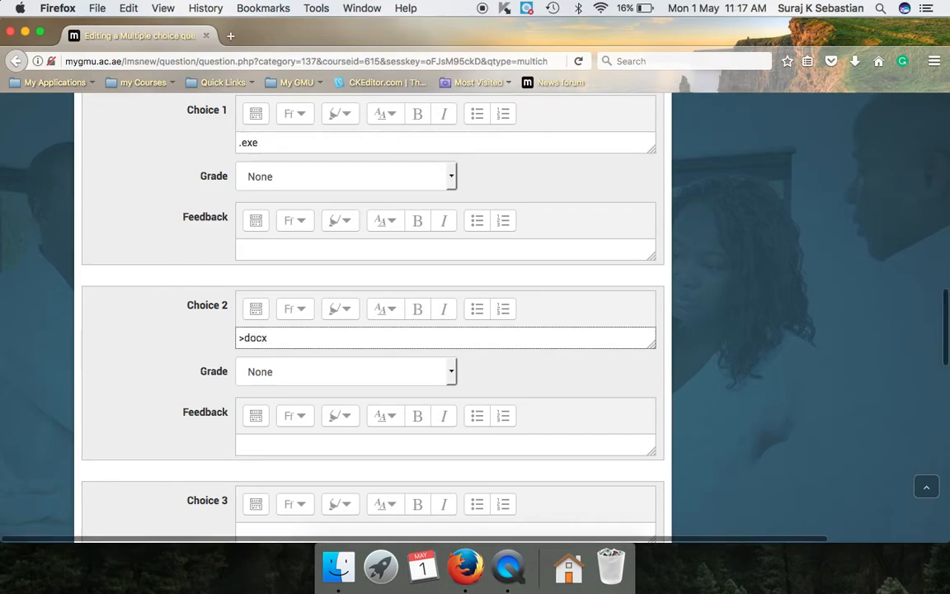
key("BackSpace")
key("BackSpace")
key("BackSpace")
key("BackSpace")
key("BackSpace")
type(".docx")
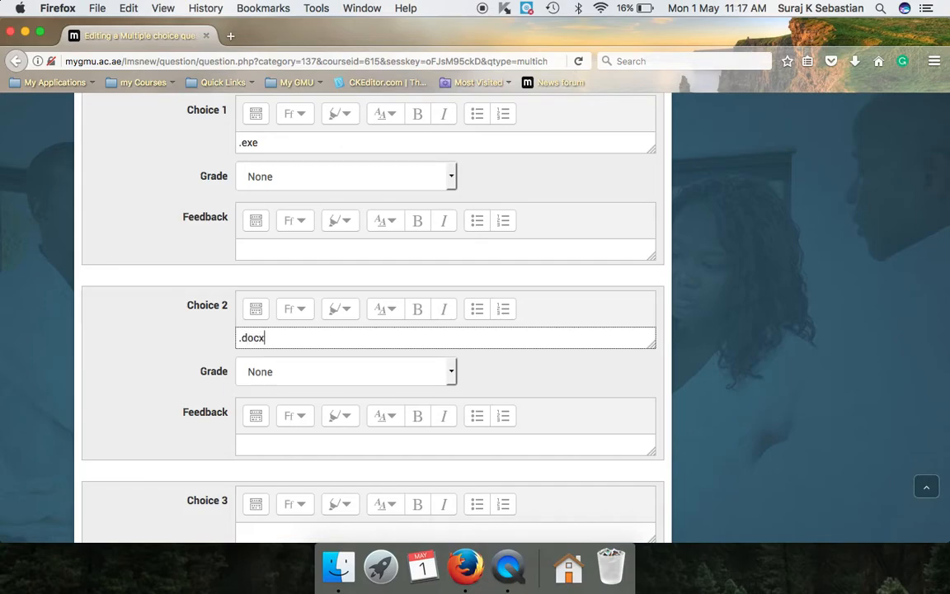
Enter ".pptx" as the text of answer Choice 3
scroll(475, 330, "down", 2)
scroll(371, 318, "down", 1)
left_click(334, 400)
type(".pptr")
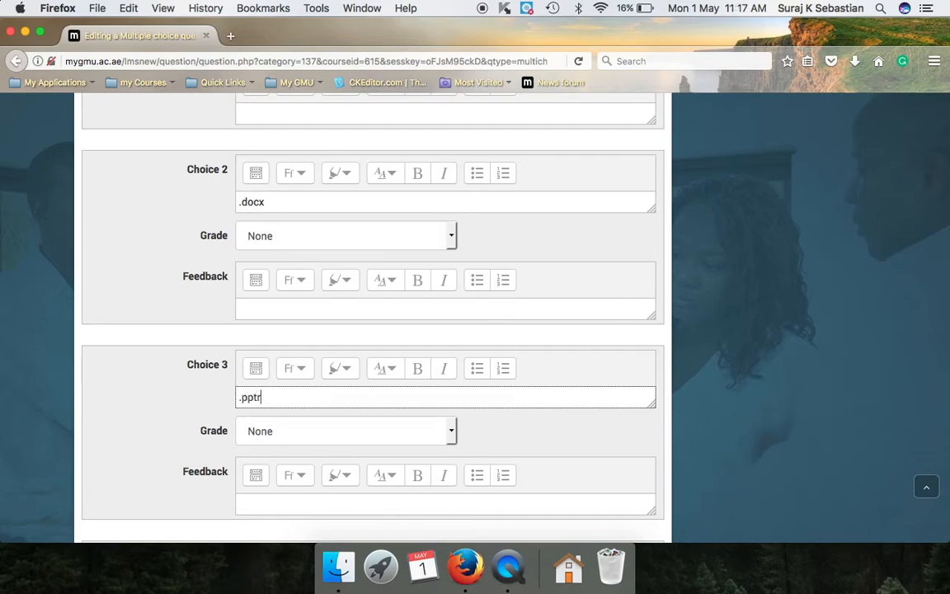
key("BackSpace")
type("x")
Enter ".xlsx" as the text of answer Choice 4
scroll(361, 450, "down", 5)
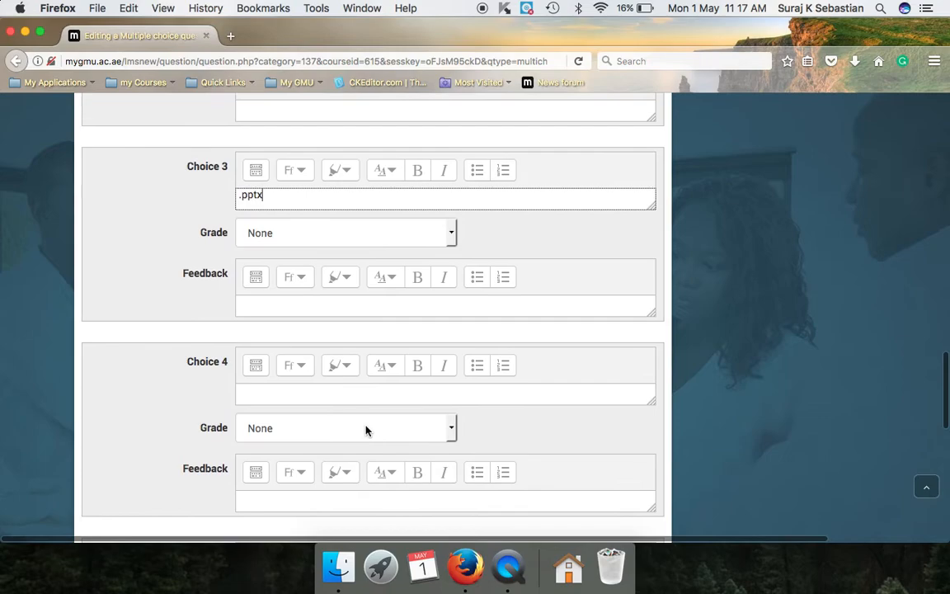
left_click(342, 391)
type(".xlsx")
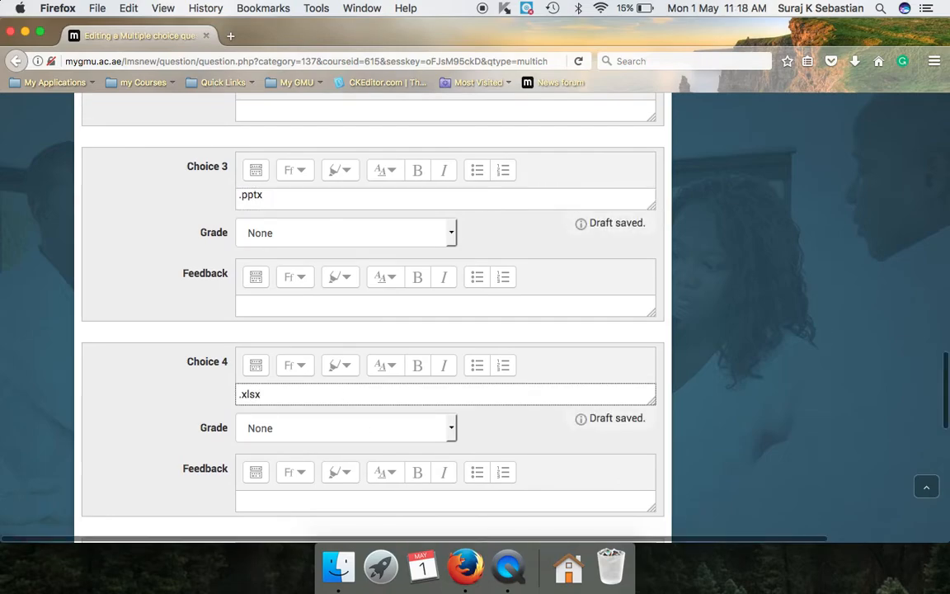
Set the grade of Choice 2 (.docx) to 100%
scroll(371, 318, "up", 8)
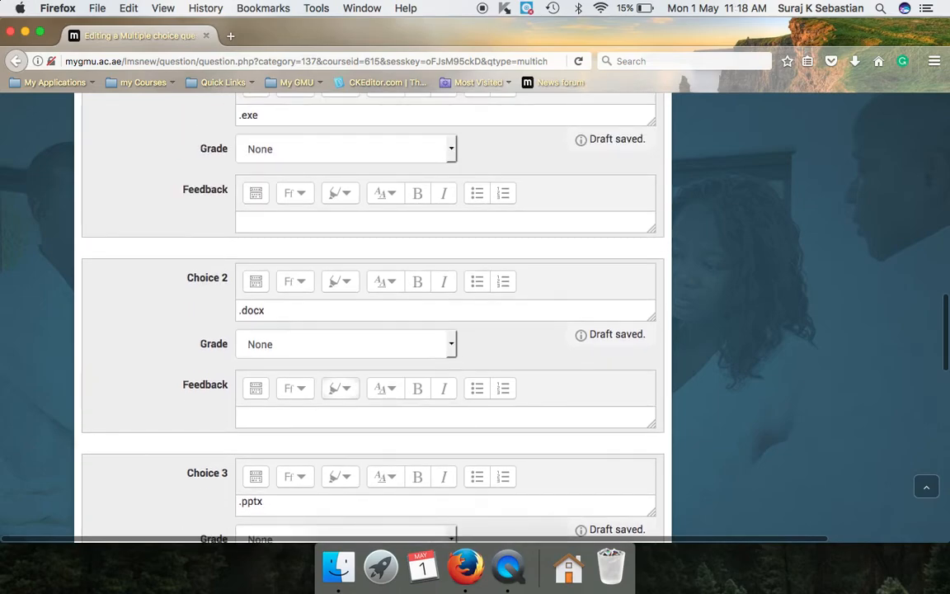
scroll(371, 317, "up", 3)
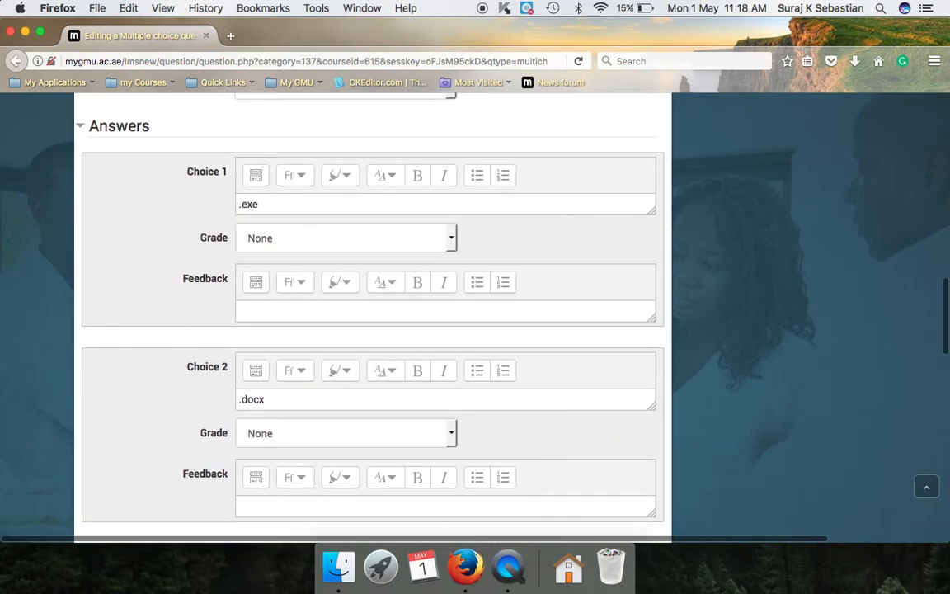
scroll(371, 317, "down", 4)
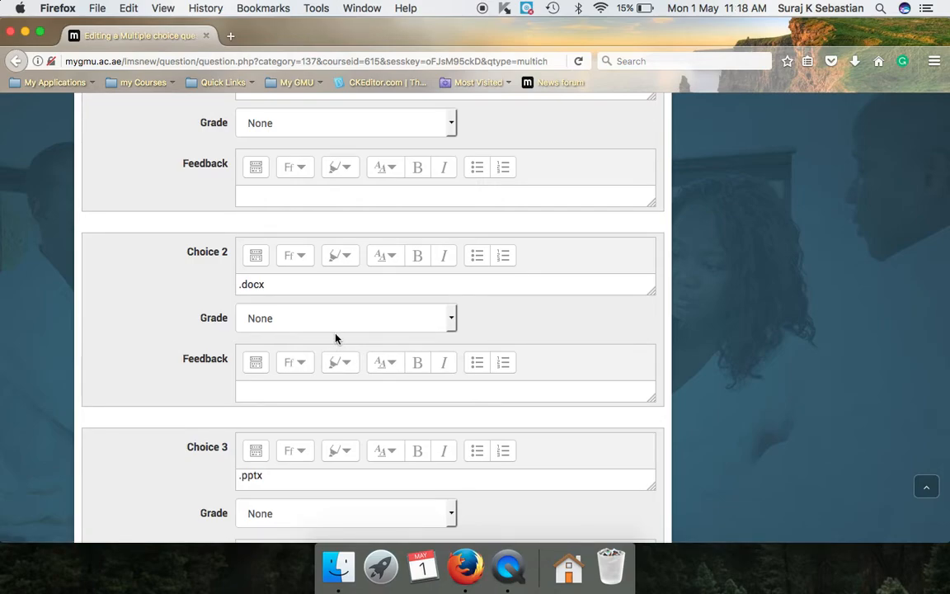
left_click(336, 331)
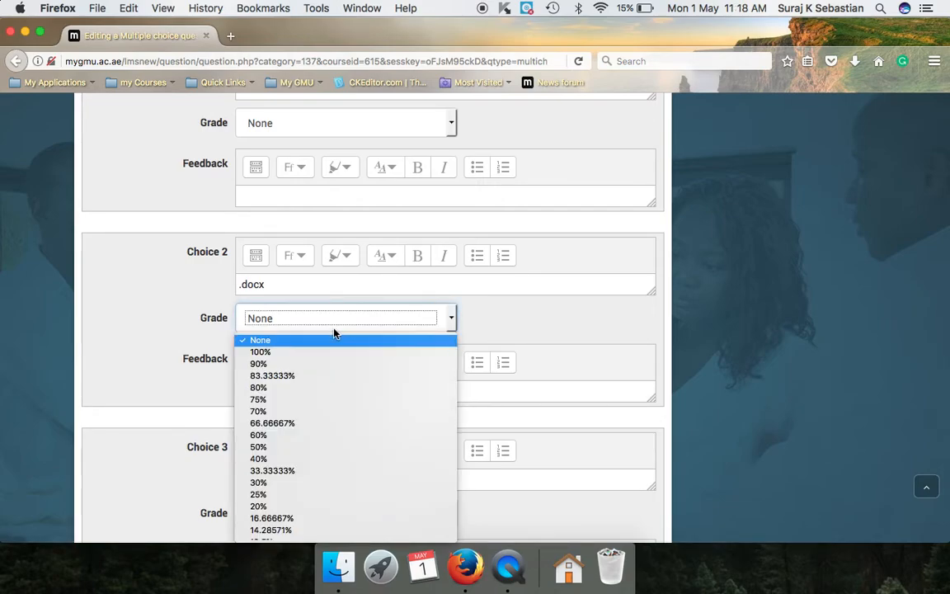
left_click(271, 352)
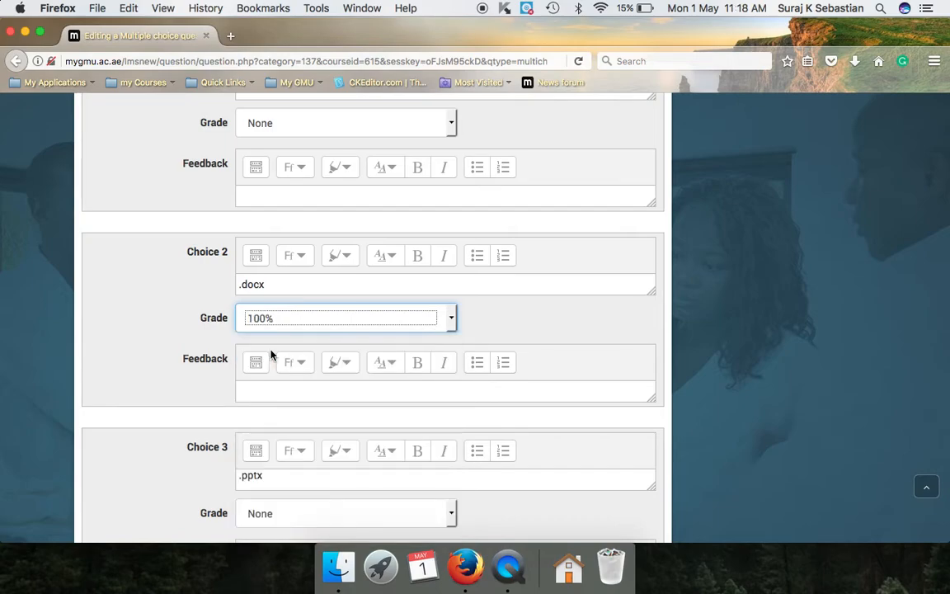
Save the multiple choice question to the quiz, leaving the fifth choice blank
scroll(284, 166, "up", 3)
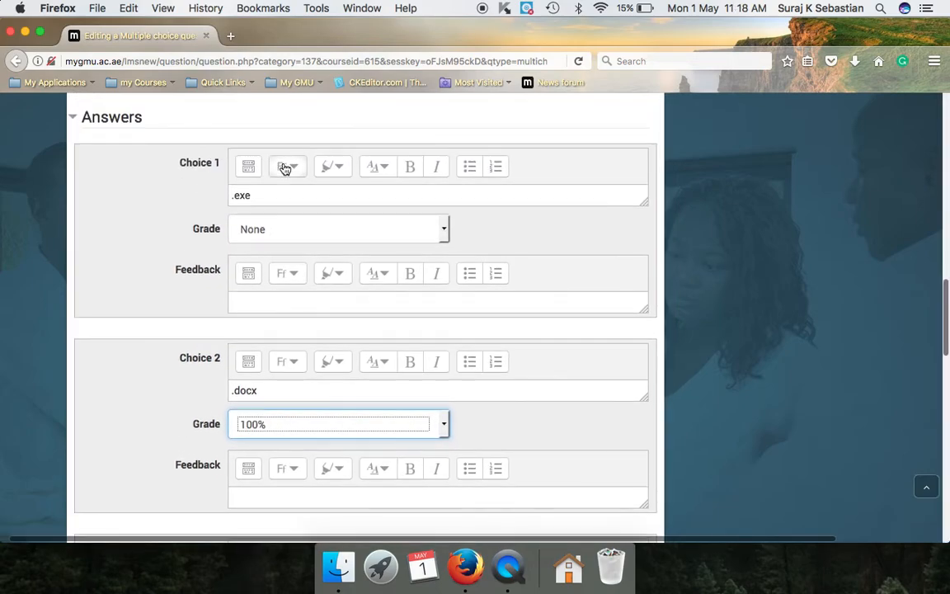
scroll(271, 229, "down", 5)
scroll(272, 231, "down", 3)
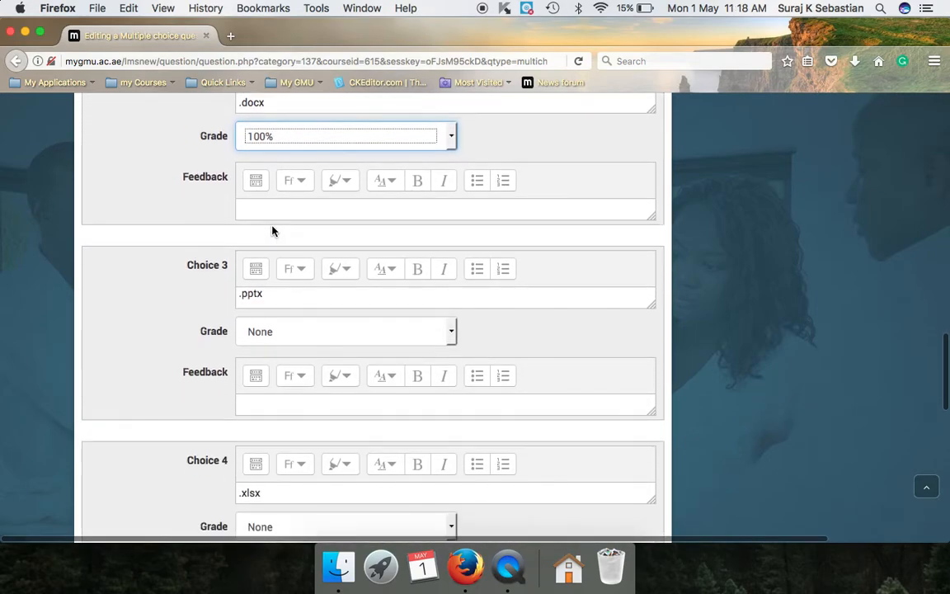
scroll(272, 231, "down", 7)
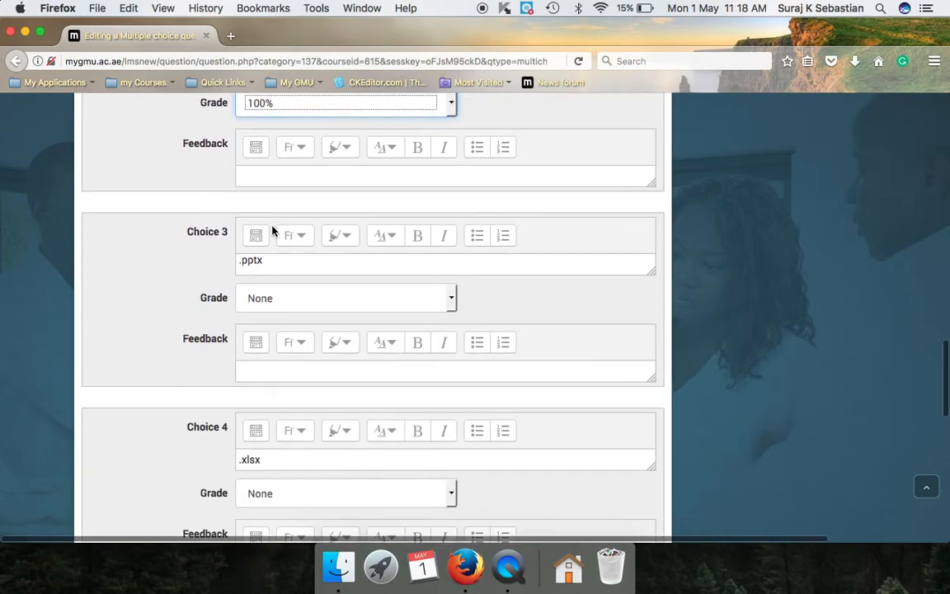
scroll(272, 231, "up", 7)
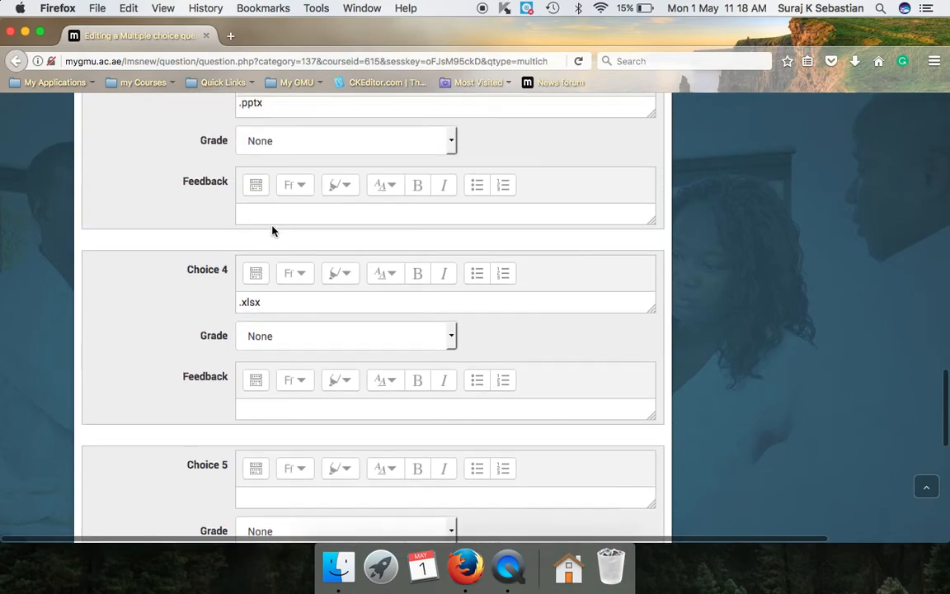
scroll(272, 231, "up", 3)
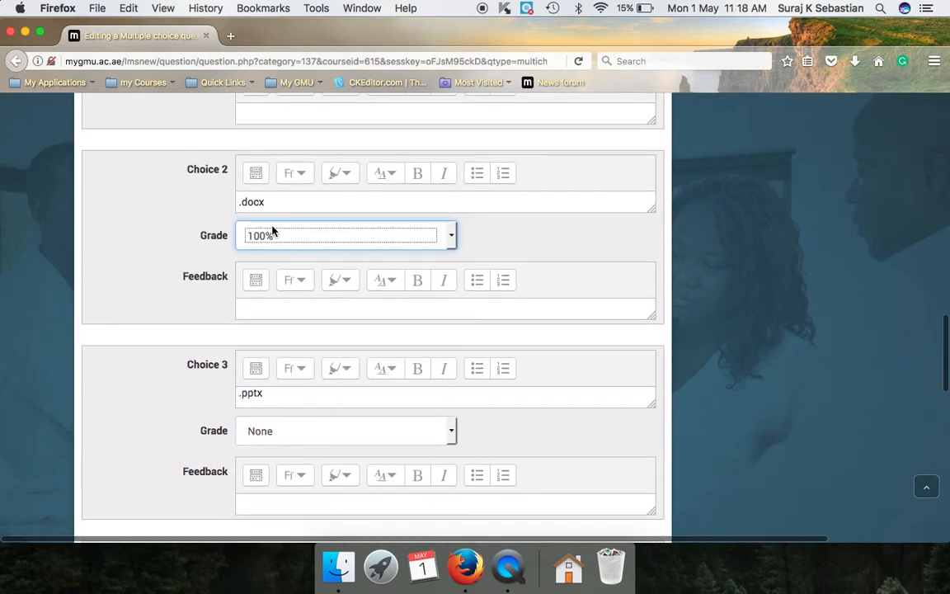
scroll(272, 231, "down", 15)
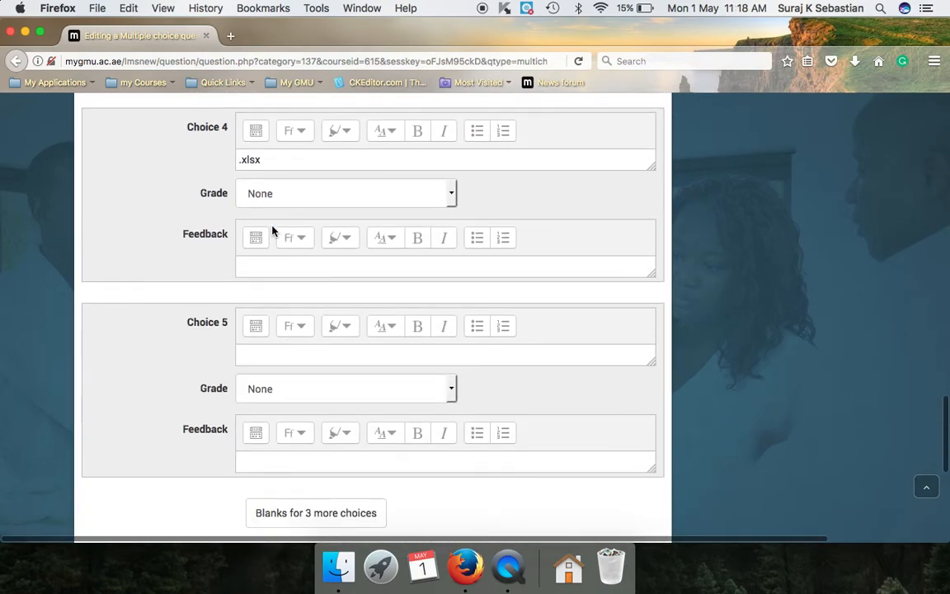
scroll(272, 231, "down", 4)
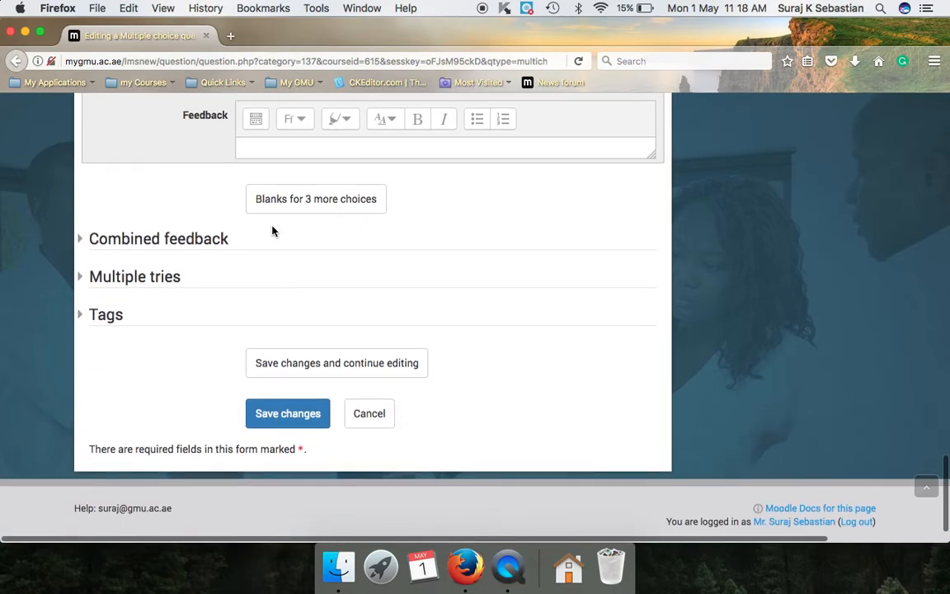
scroll(272, 231, "down", 2)
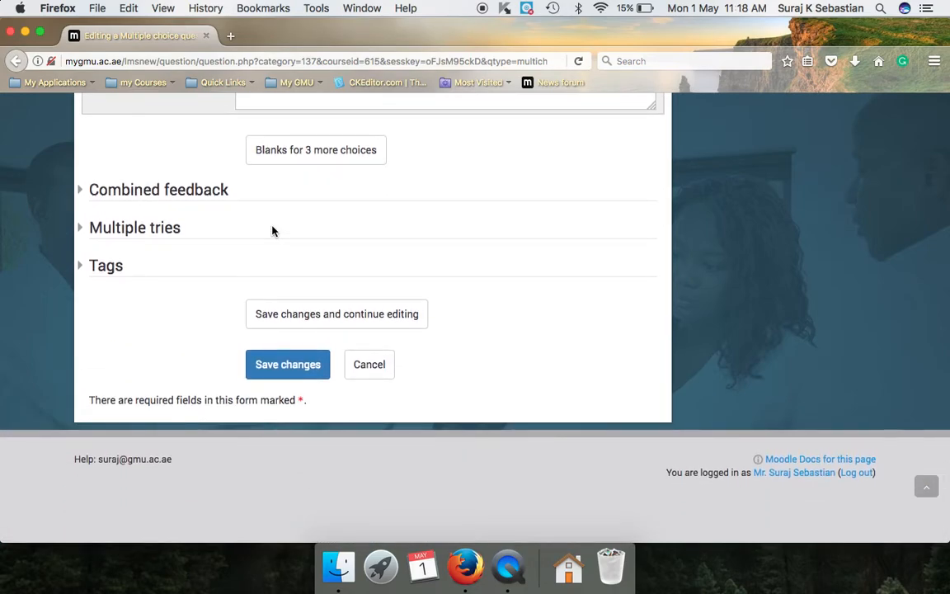
left_click(272, 365)
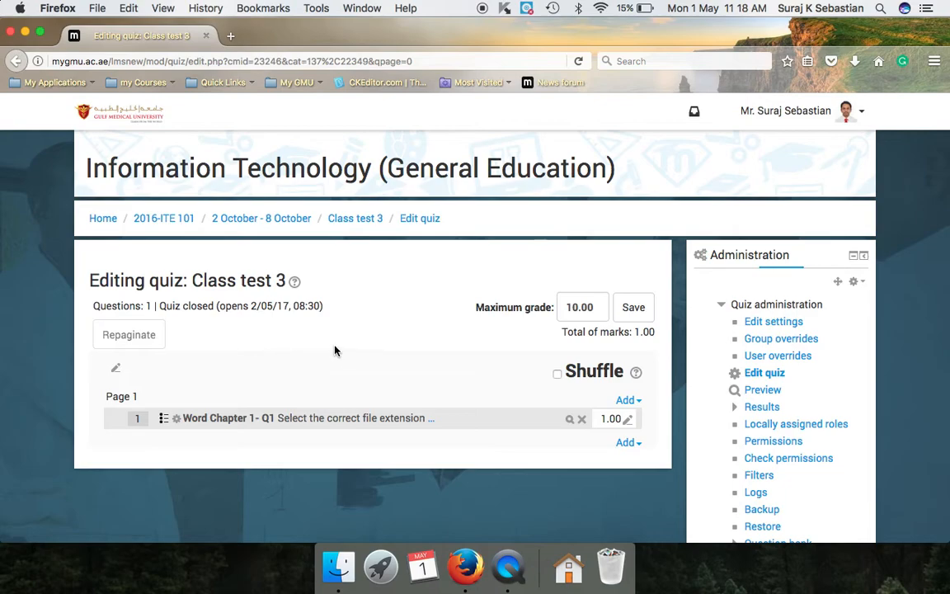
Add a new Essay question to the quiz after the multiple choice question
scroll(659, 479, "down", 3)
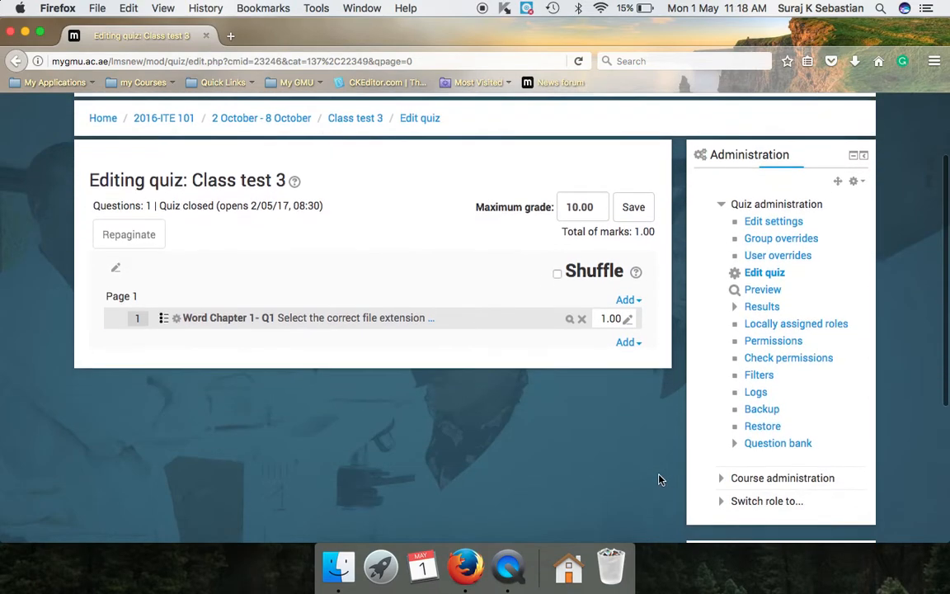
left_click(633, 344)
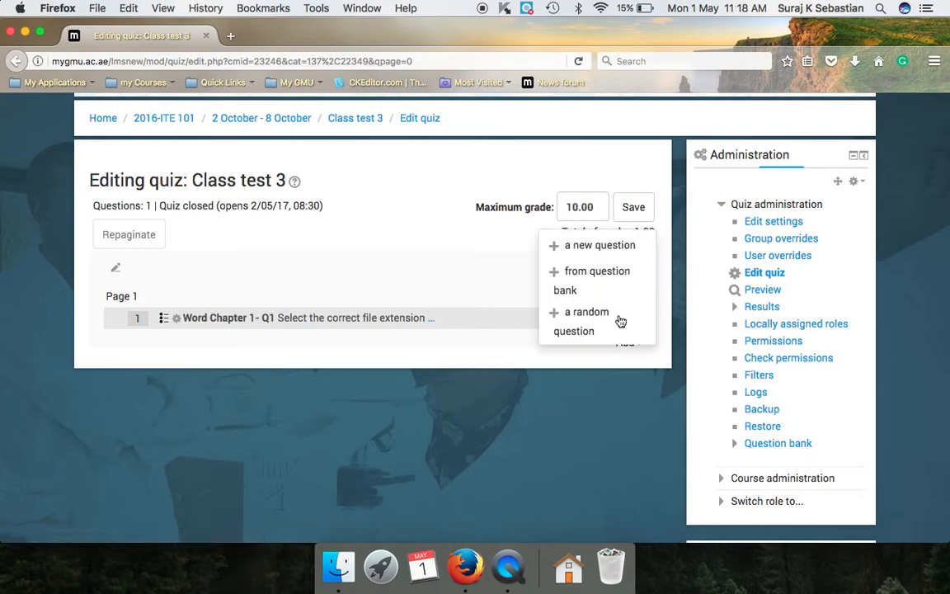
left_click(597, 259)
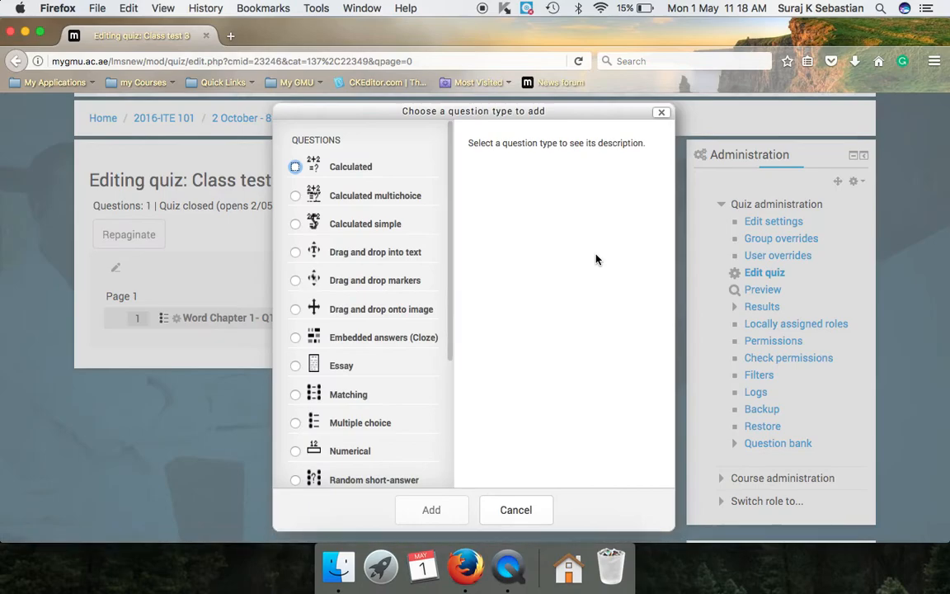
scroll(421, 296, "down", 2)
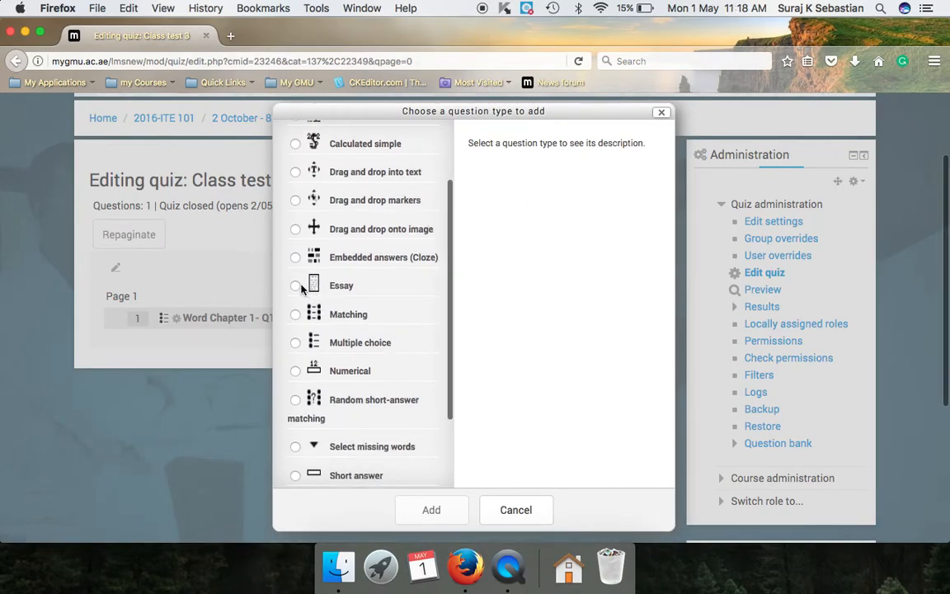
left_click(324, 286)
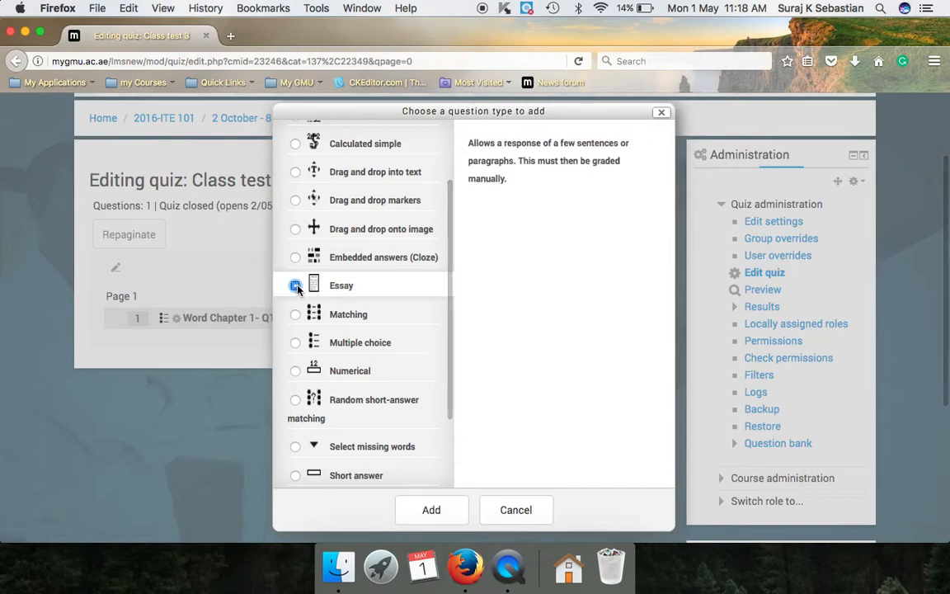
left_click(430, 509)
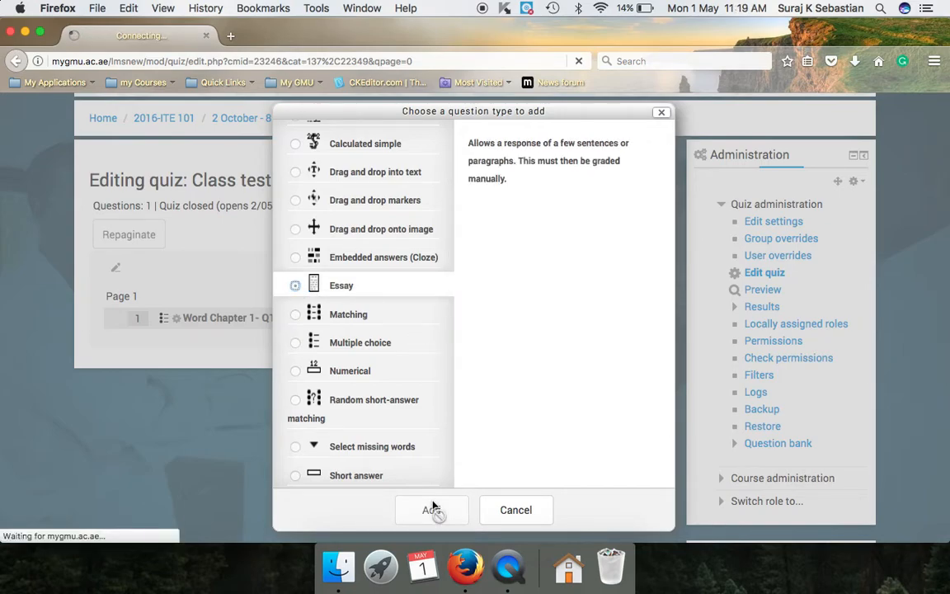
Name the essay question "Word Chapter 1 Sq1"
scroll(432, 500, "down", 5)
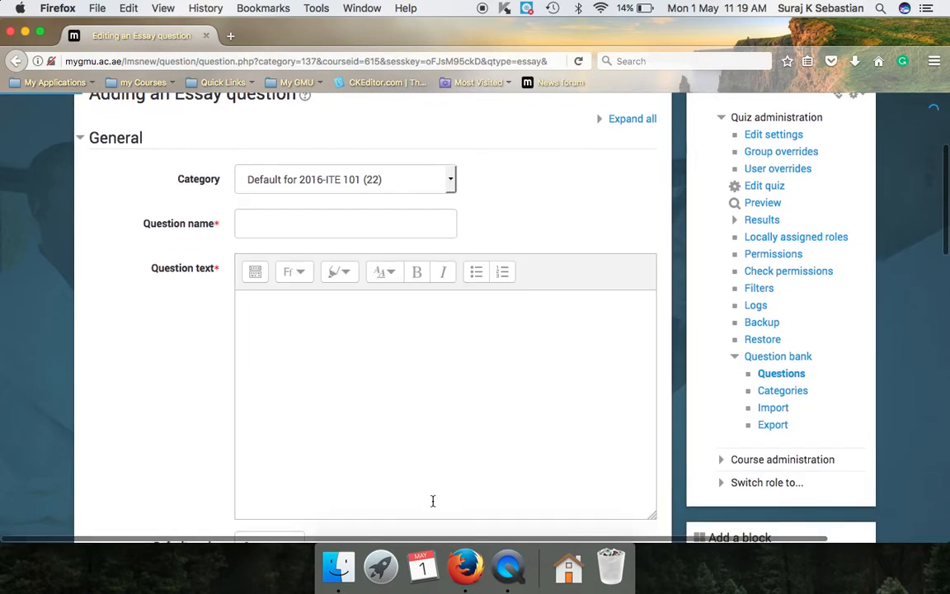
scroll(432, 500, "down", 1)
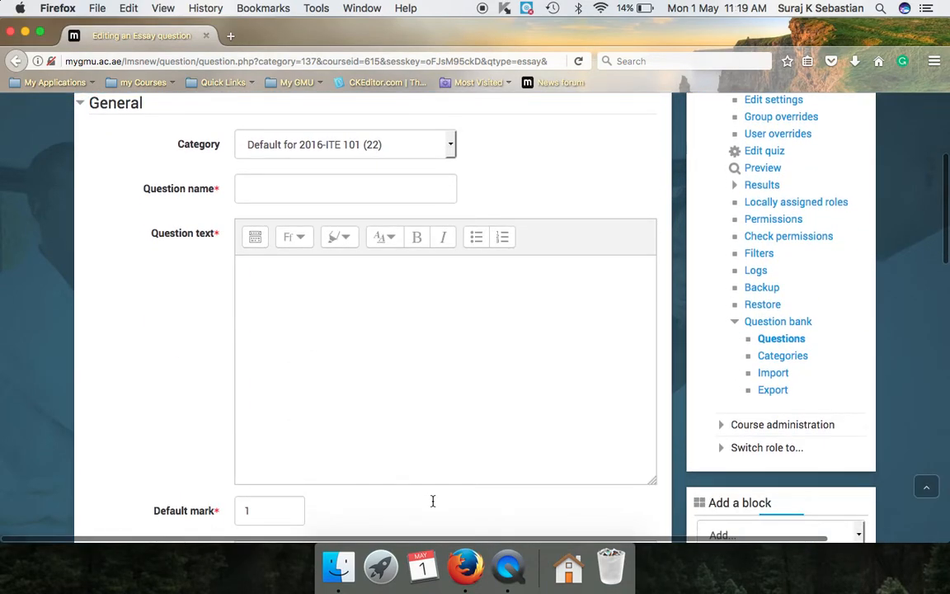
scroll(432, 500, "down", 1)
left_click(258, 178)
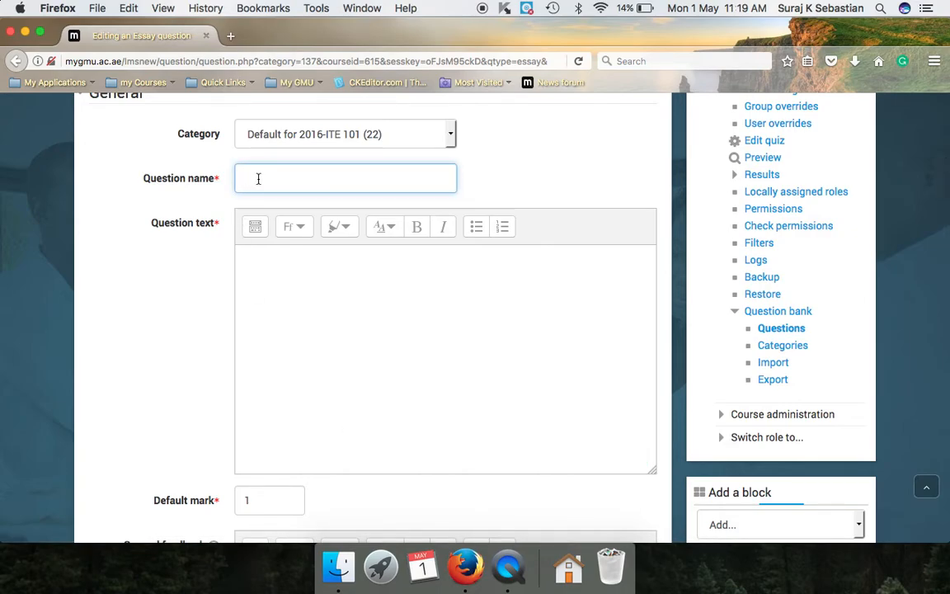
type("W")
type("ord ")
type("Cha")
type("s")
type("ter 1 Sq")
type("1 Sa")
type("1 Sq1")
Enter "Gives the steps for making track and change in a word word document" as the essay question text
left_click(303, 302)
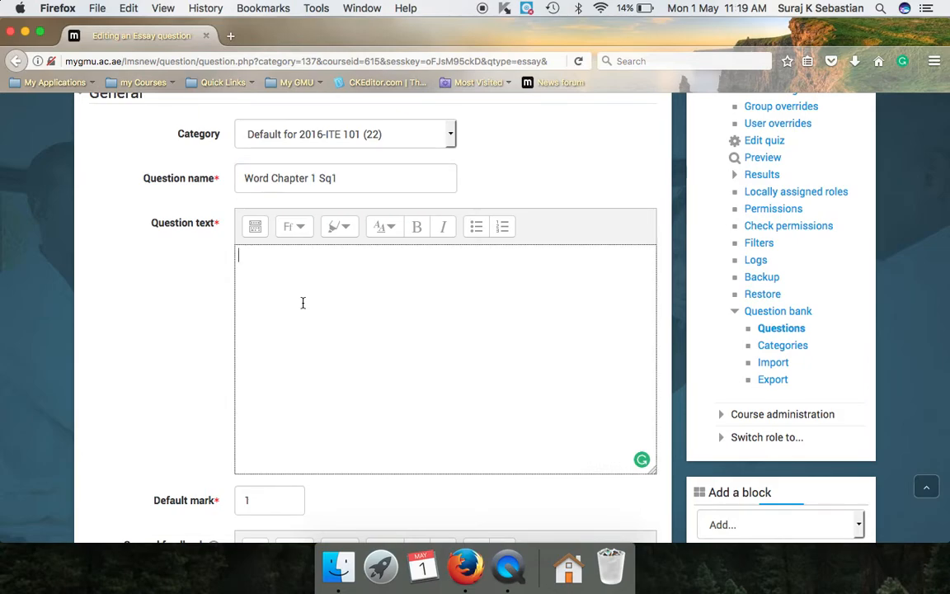
type("Wi")
key("BackSpace")
key("BackSpace")
type("Gu")
type("ves ")
type("the steo")
key("BackSpace")
type("ps for")
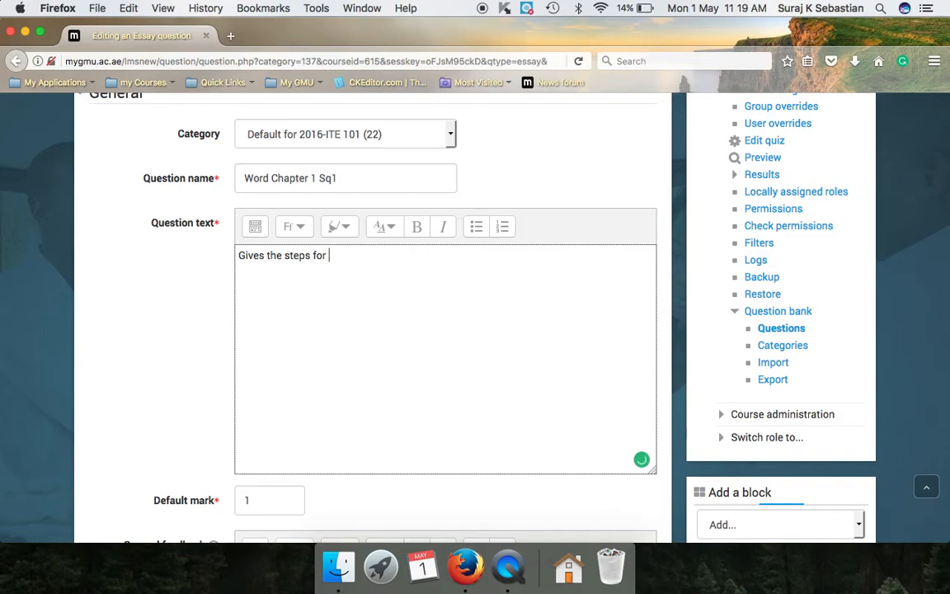
type(" making track and change")
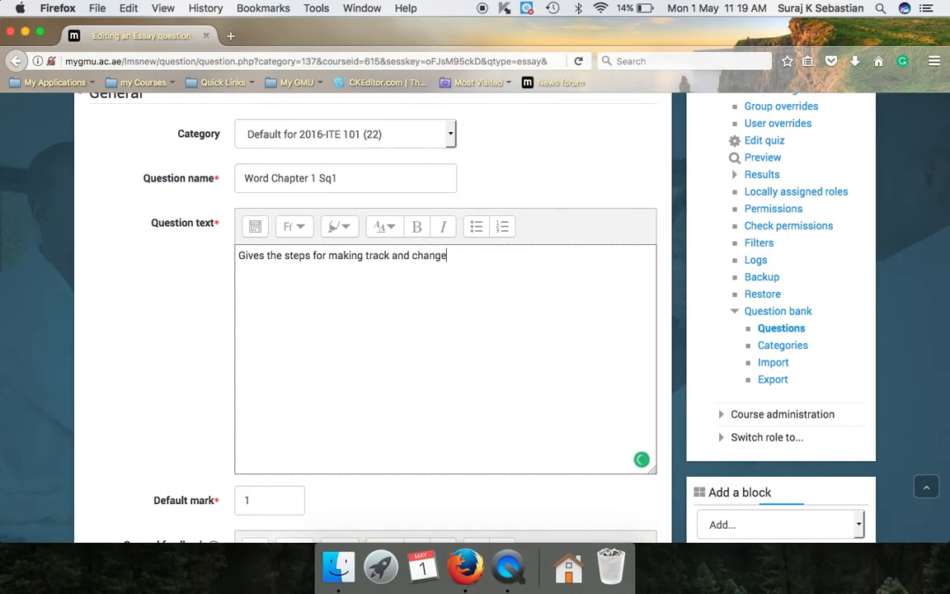
type(" in a word ")
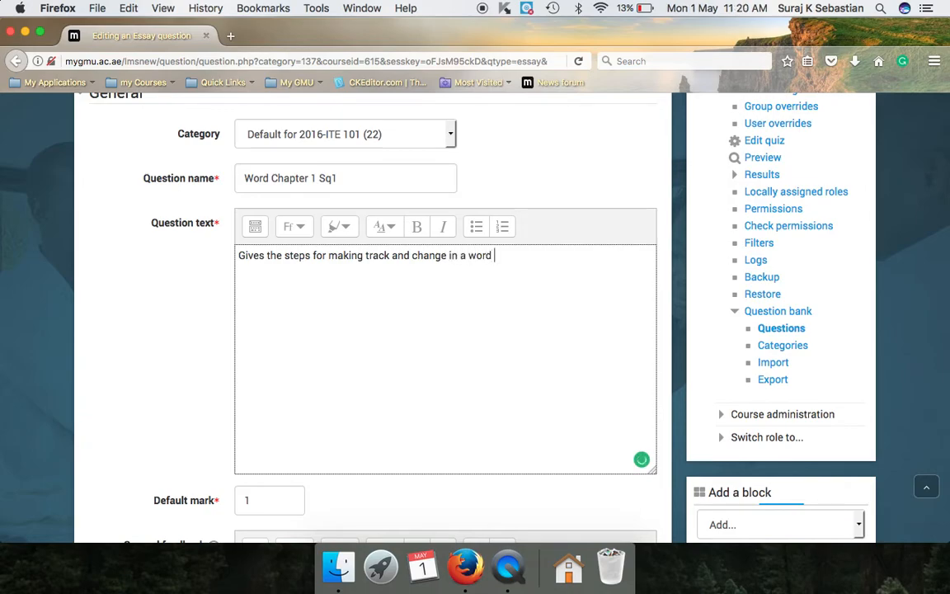
type("word document")
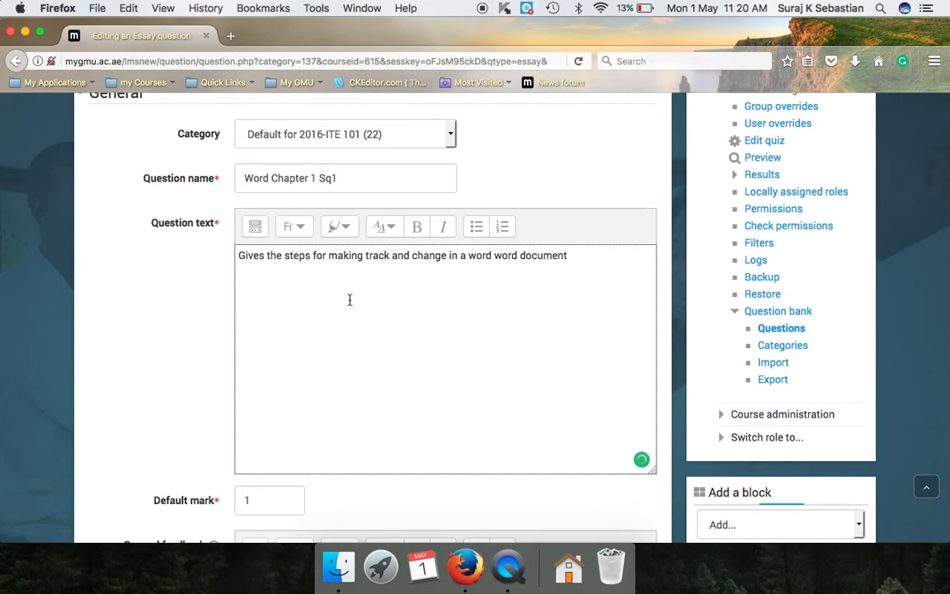
Delete the duplicated "word" from the essay question text
scroll(456, 282, "down", 2)
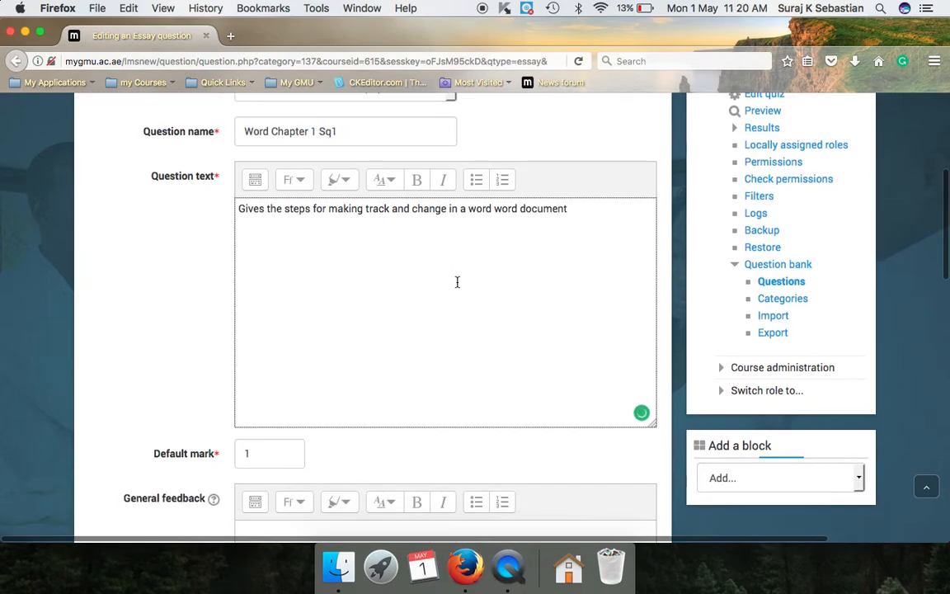
left_click(496, 208)
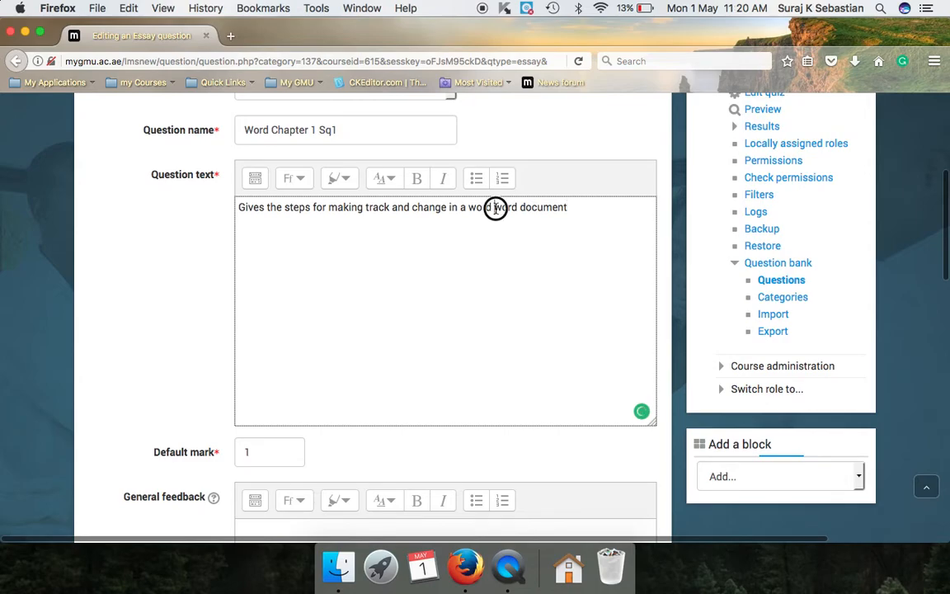
double_click(476, 207)
key("BackSpace")
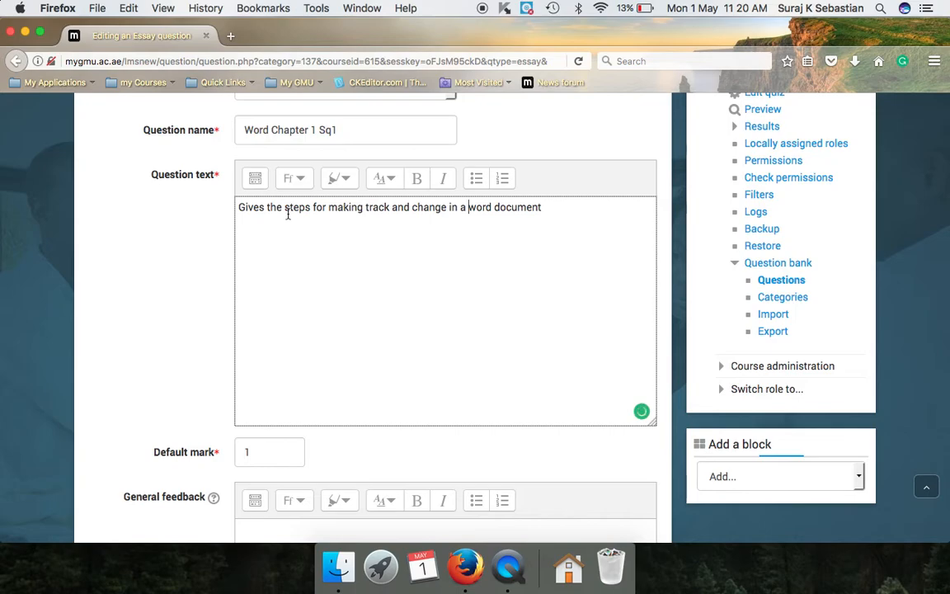
Set the essay question's default mark to 5
scroll(352, 241, "down", 3)
double_click(265, 333)
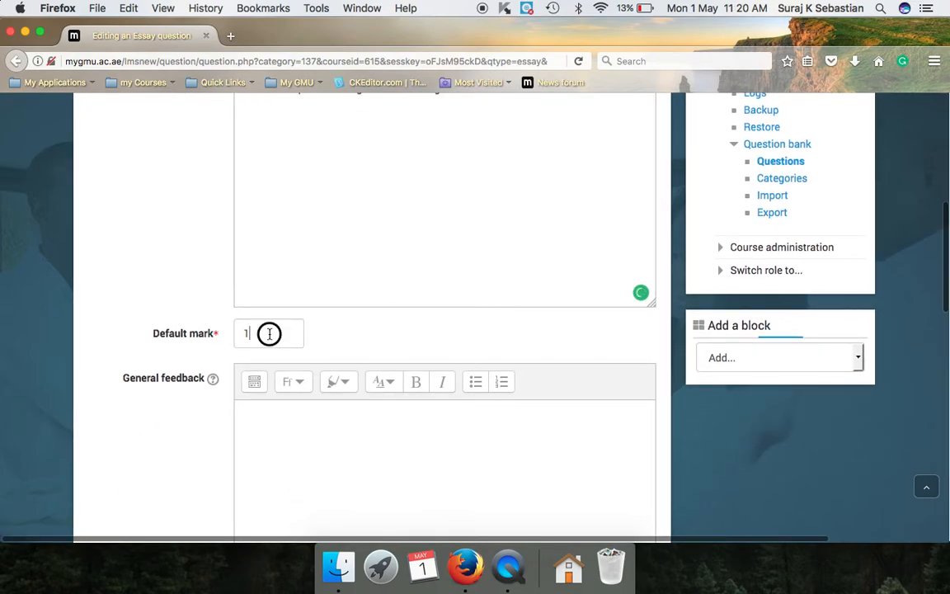
type("5")
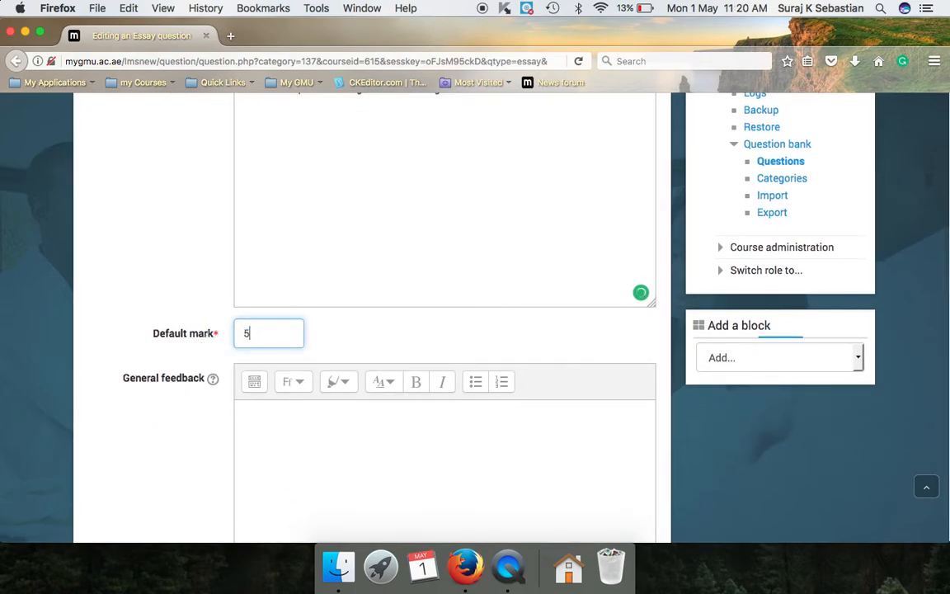
scroll(371, 313, "down", 9)
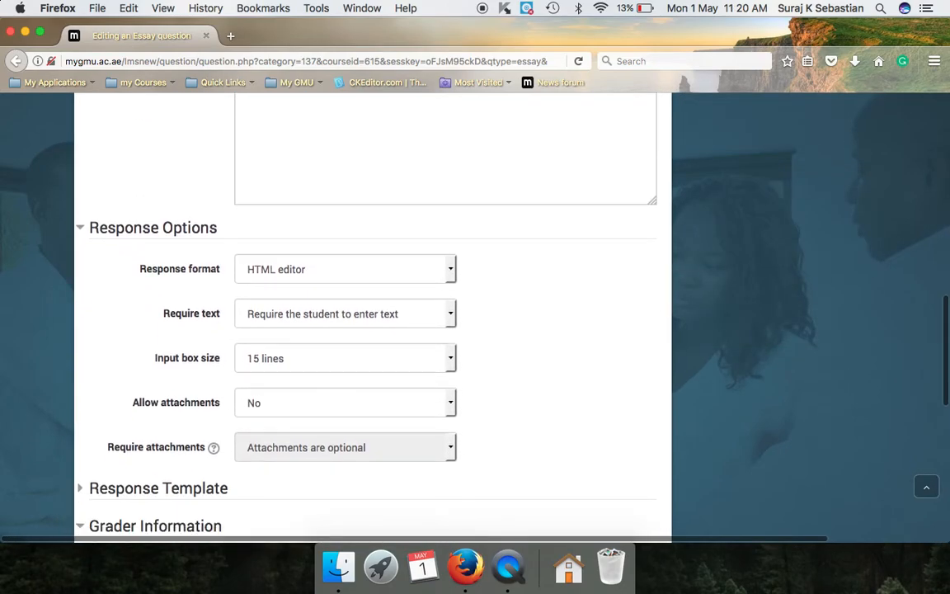
scroll(371, 317, "down", 3)
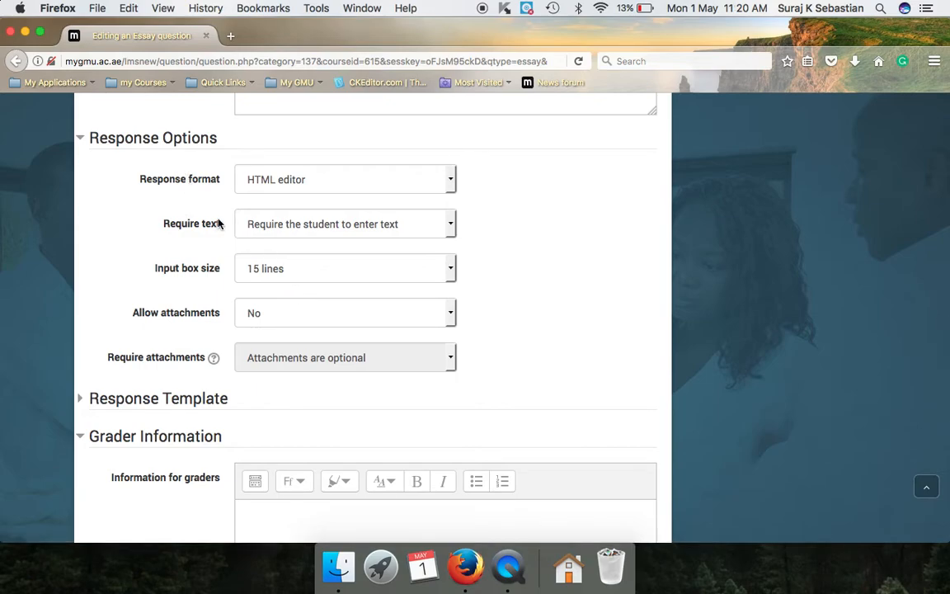
Set the essay question's input box size to 40 lines and save the question
left_click(260, 277)
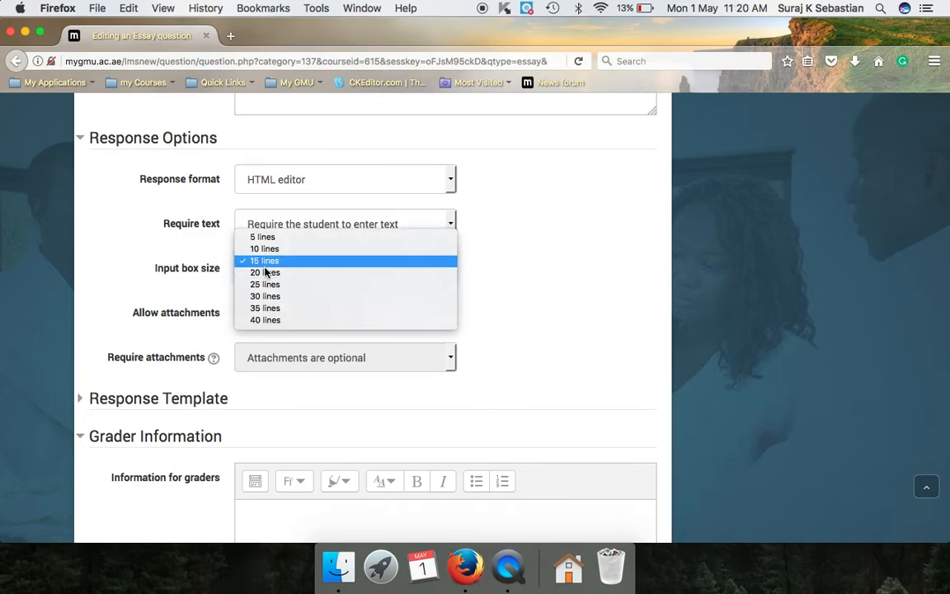
left_click(277, 320)
scroll(276, 323, "down", 2)
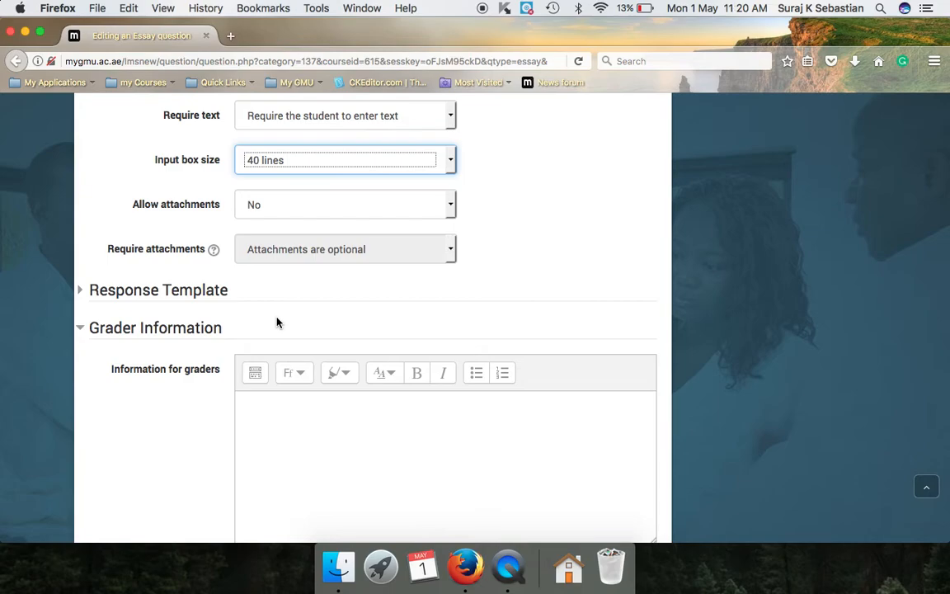
scroll(277, 322, "down", 2)
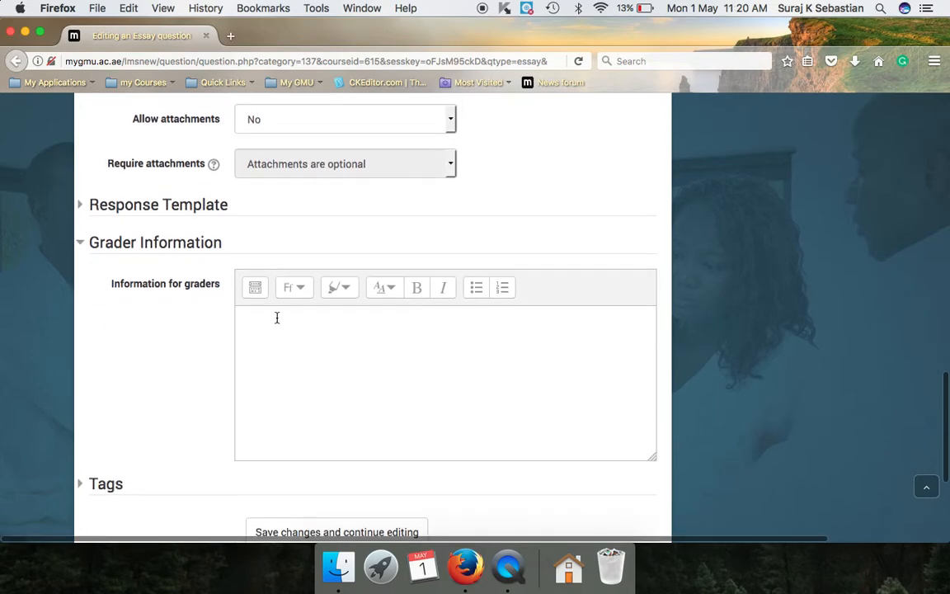
scroll(277, 317, "down", 3)
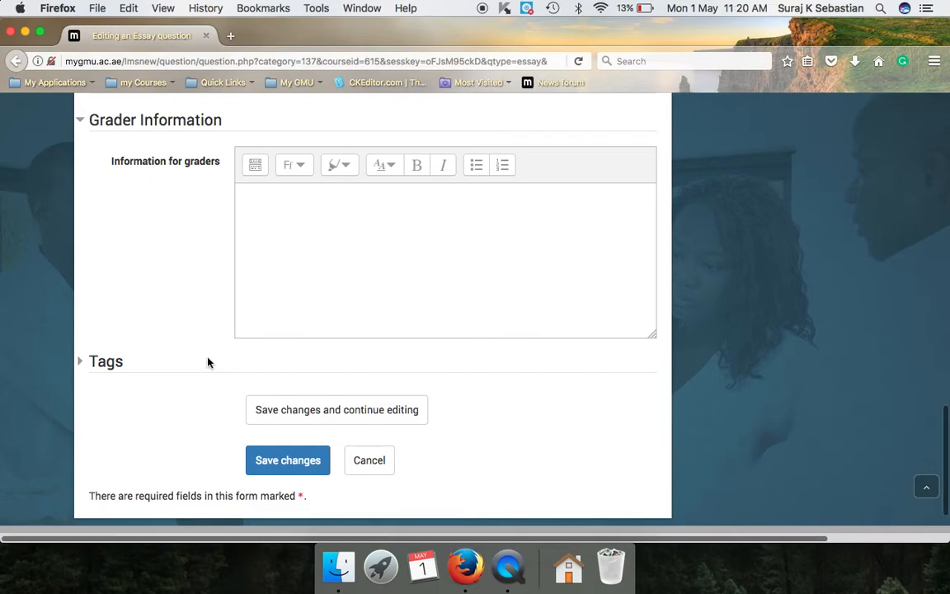
scroll(208, 360, "down", 1)
scroll(208, 363, "up", 3)
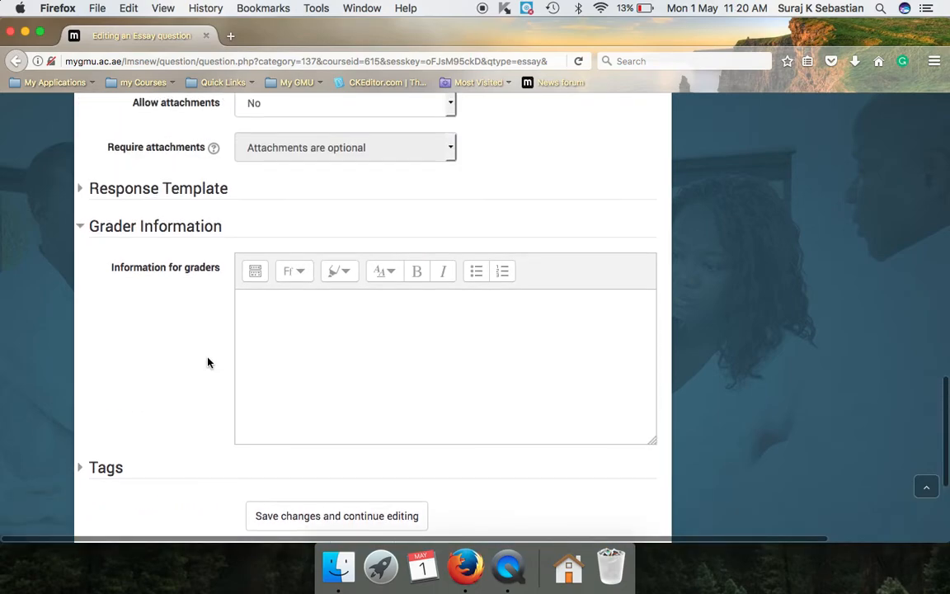
scroll(208, 363, "down", 4)
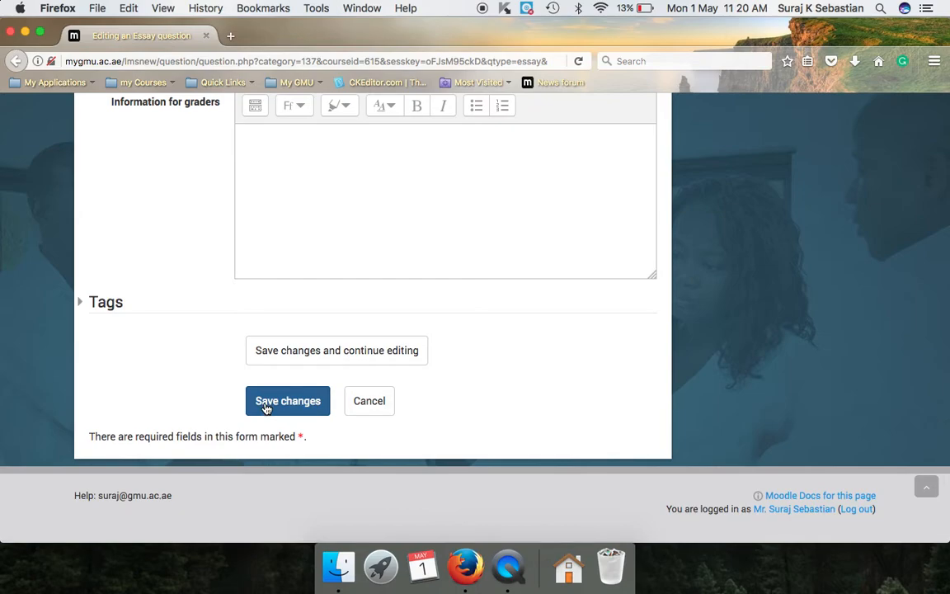
left_click(266, 407)
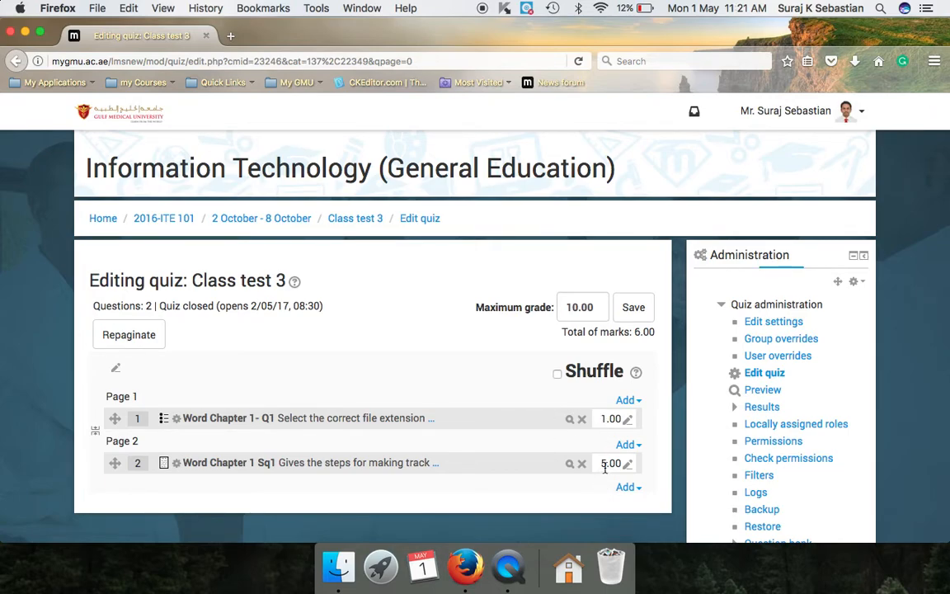
Set the maximum grade of Class test 3 to 6 and save it
left_click(579, 307)
key("BackSpace")
key("BackSpace")
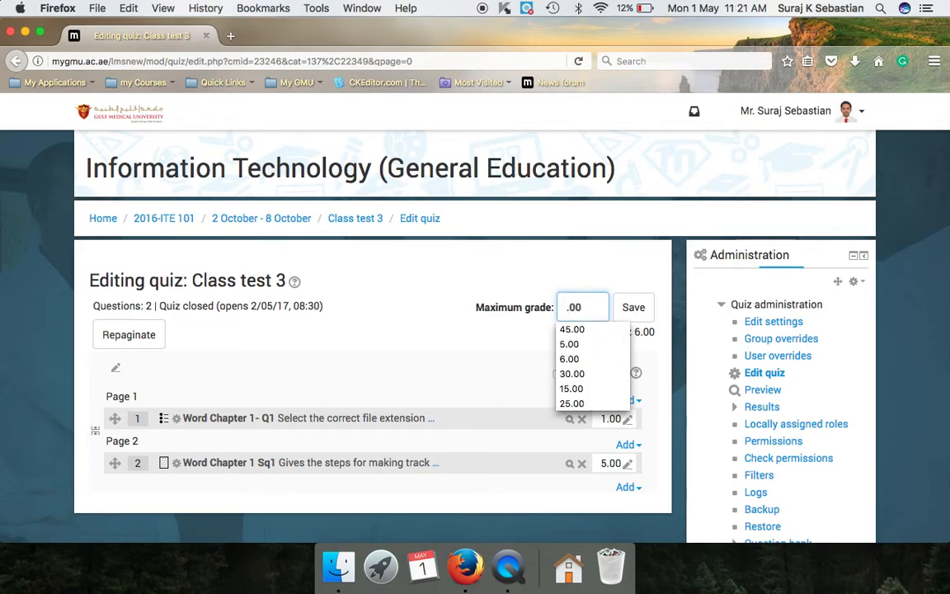
left_click(570, 359)
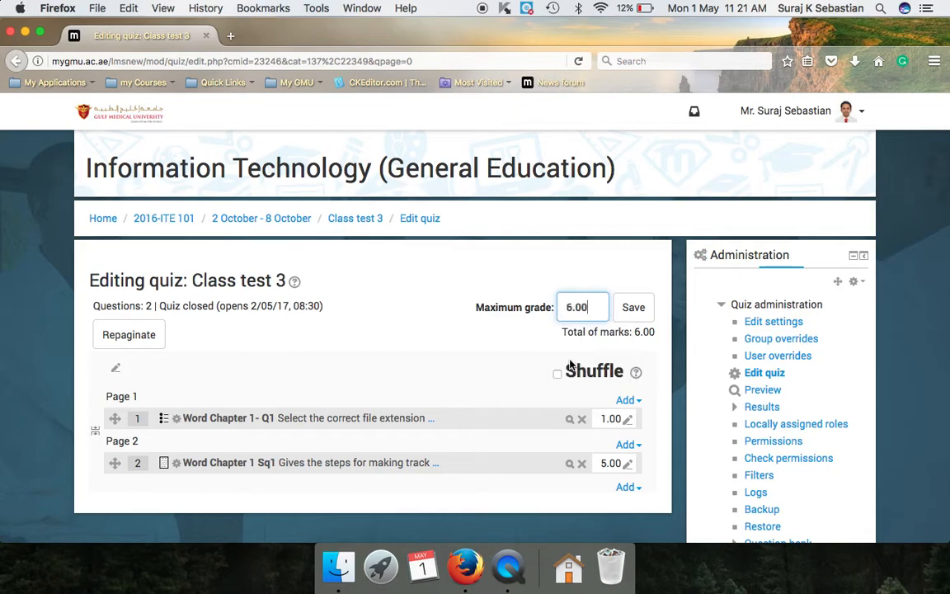
left_click(555, 302)
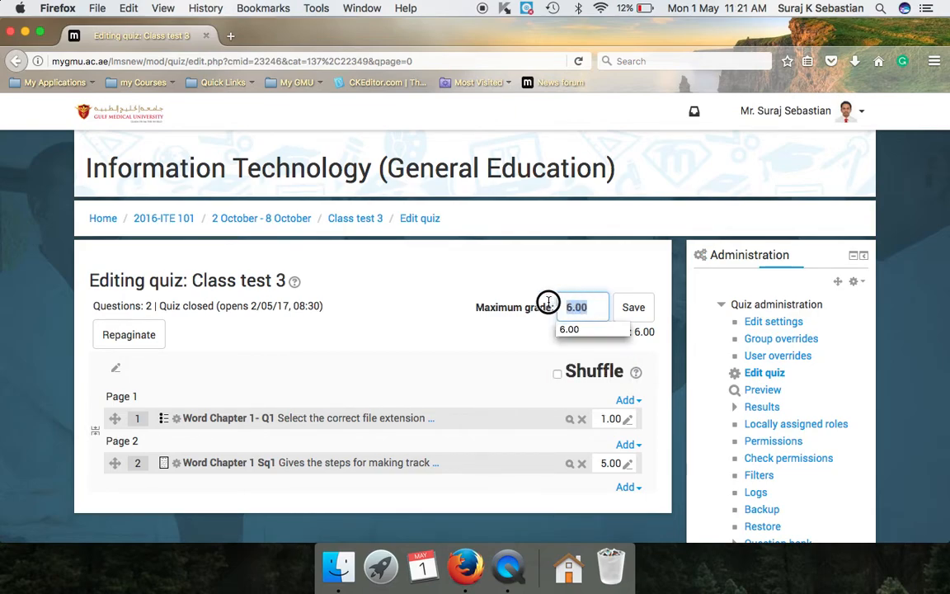
type("6")
left_click(500, 344)
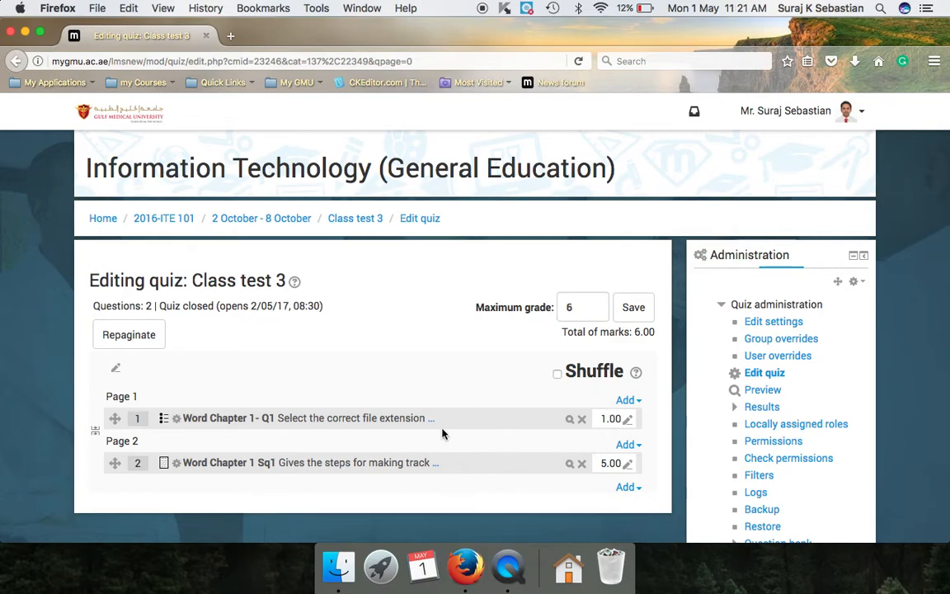
left_click(630, 317)
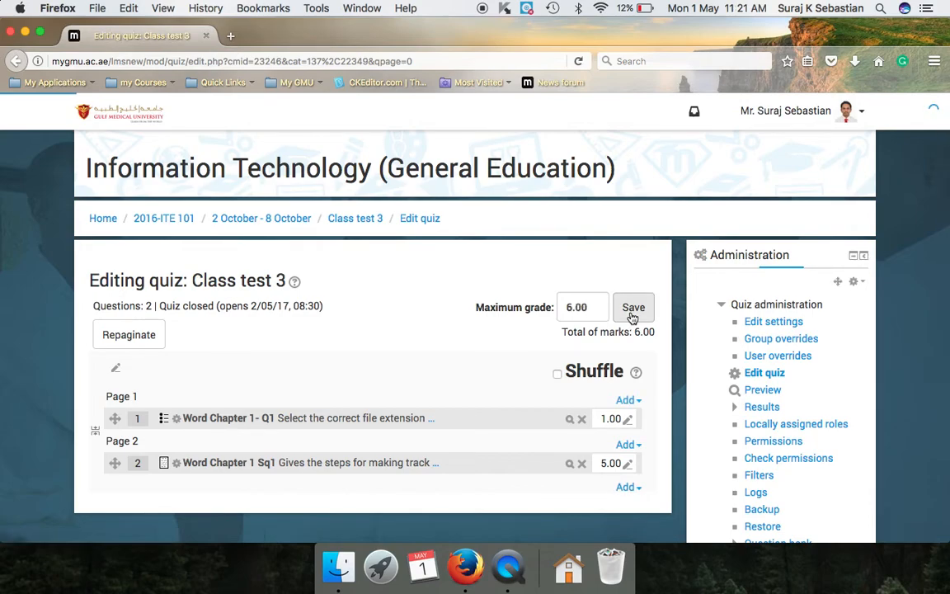
scroll(630, 317, "down", 1)
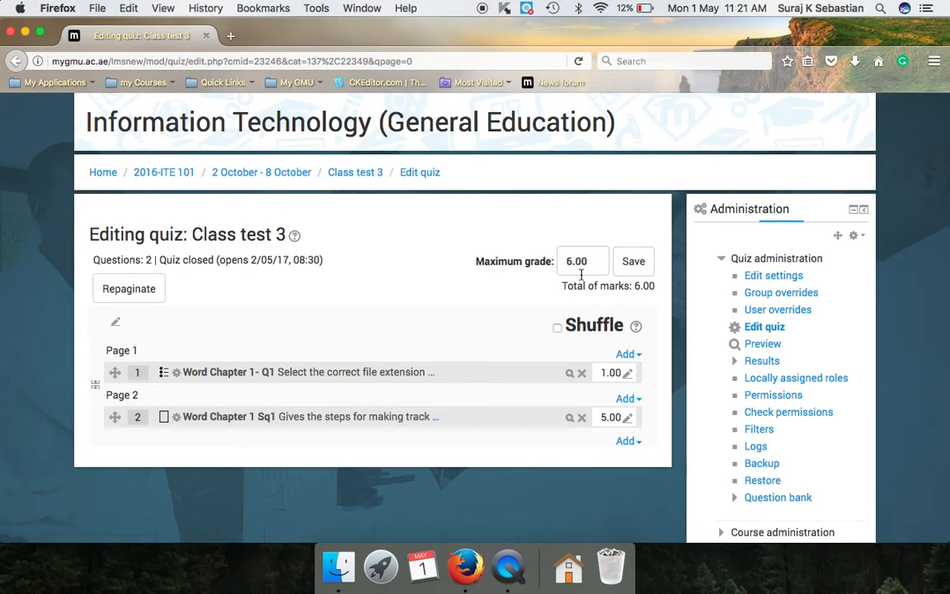
scroll(548, 312, "down", 2)
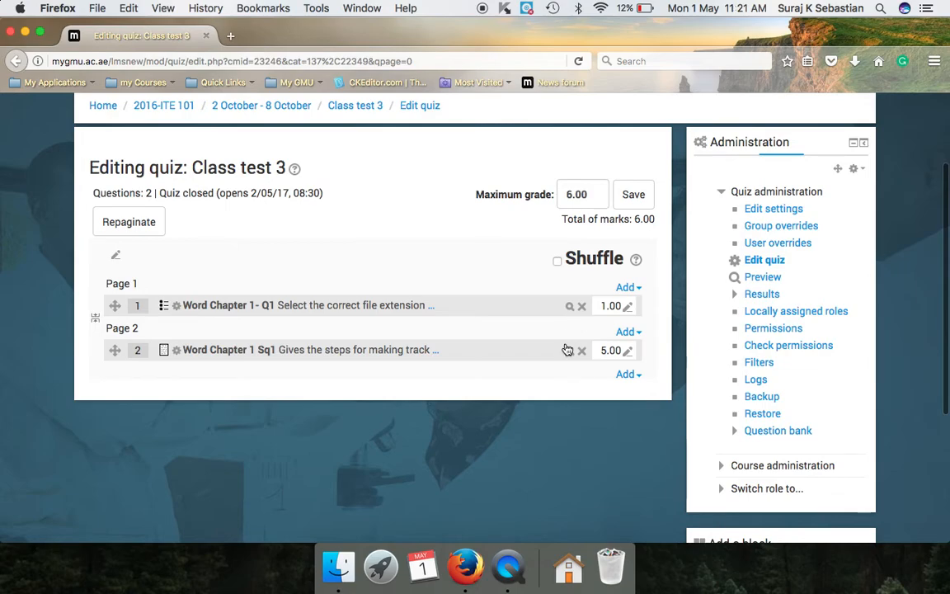
scroll(566, 348, "down", 3)
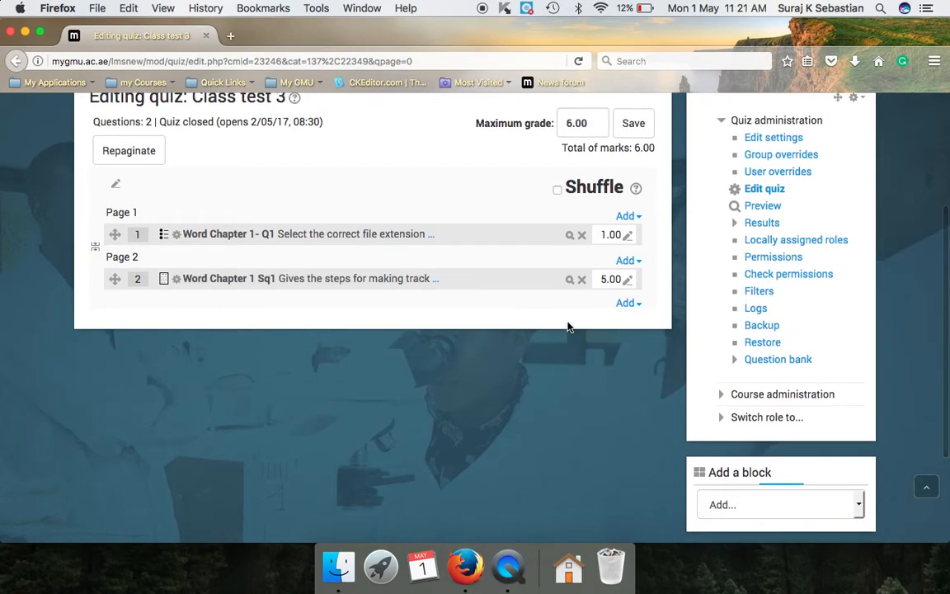
left_click(629, 305)
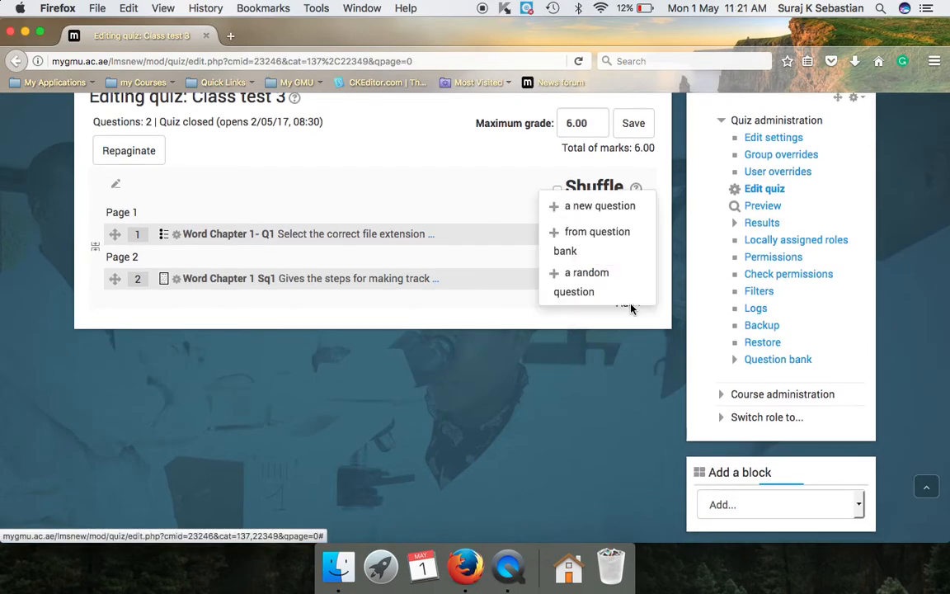
left_click(589, 250)
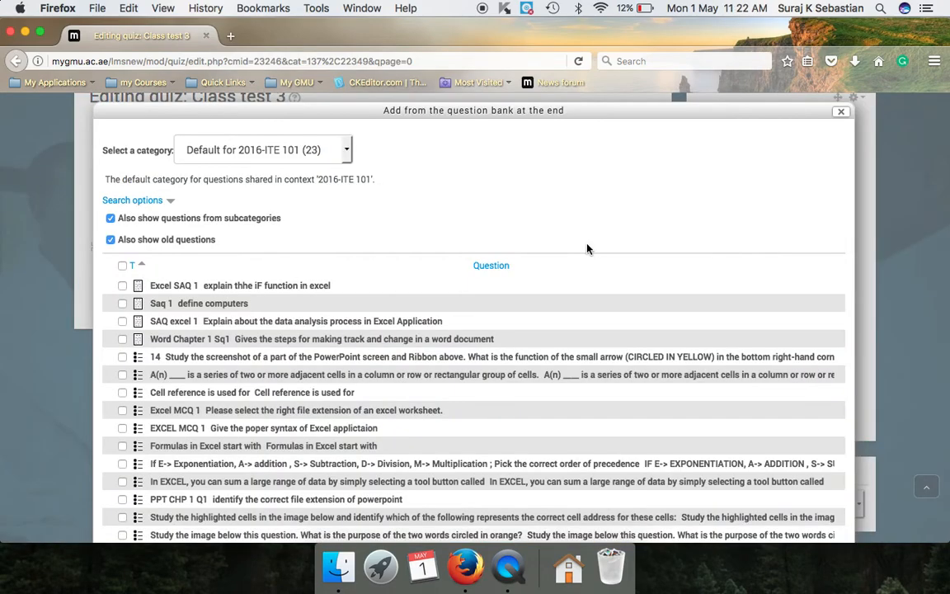
scroll(373, 351, "down", 1)
scroll(373, 350, "down", 2)
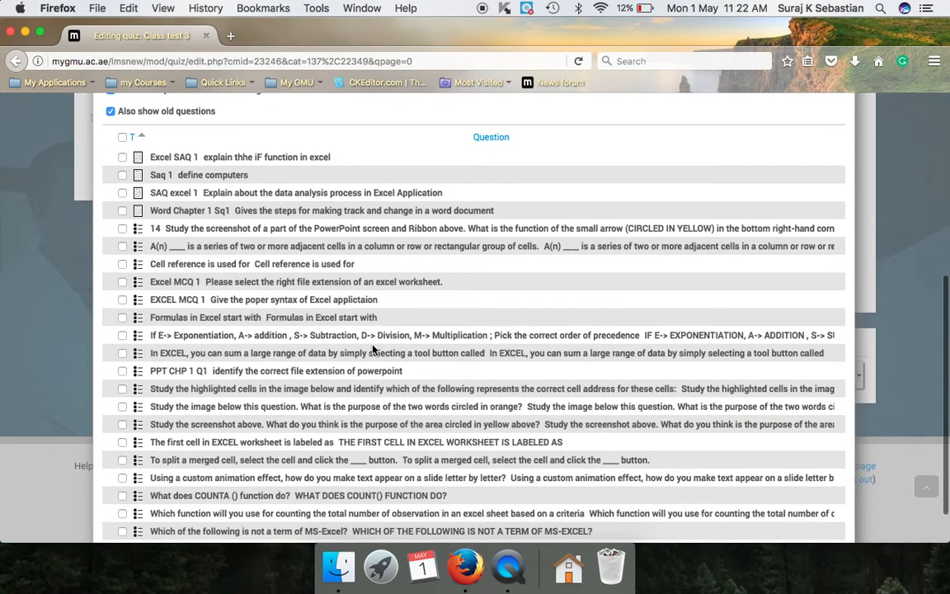
scroll(373, 351, "down", 1)
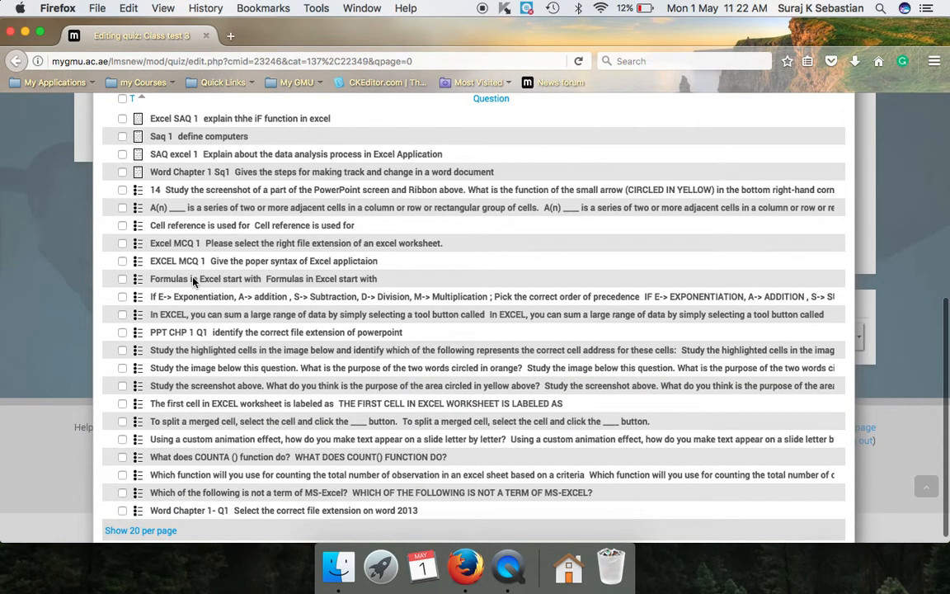
left_click(122, 226)
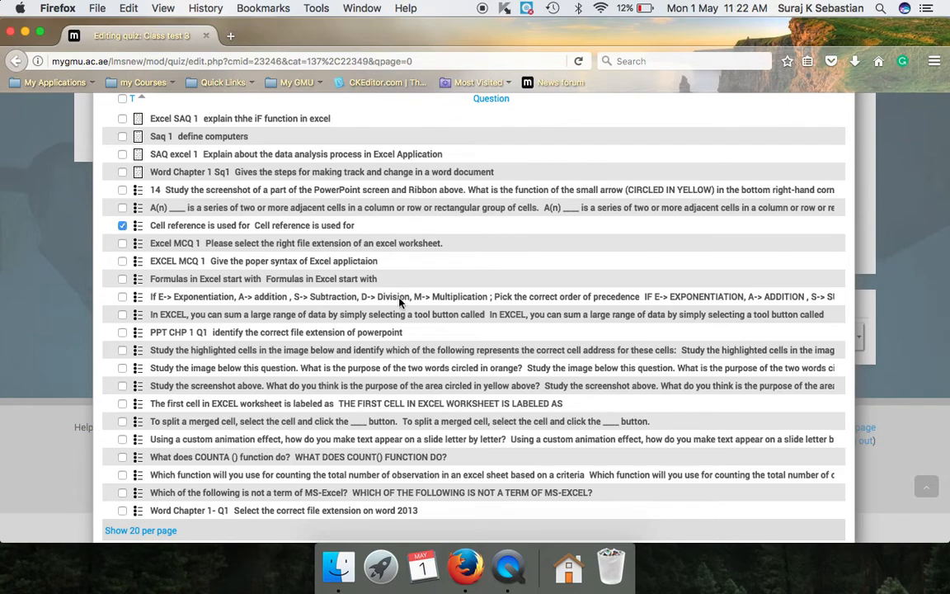
scroll(421, 319, "down", 1)
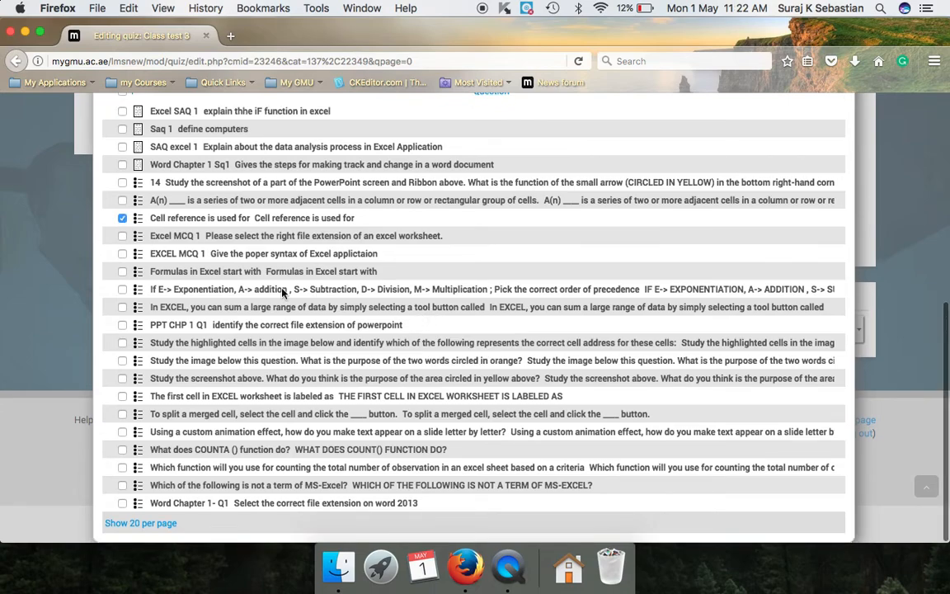
scroll(244, 284, "up", 3)
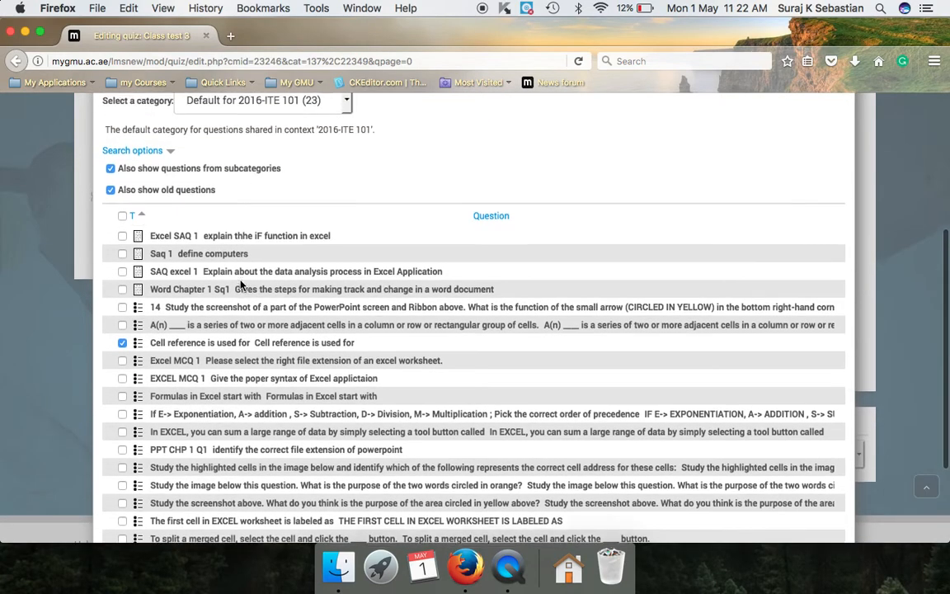
scroll(241, 284, "down", 3)
scroll(241, 284, "up", 5)
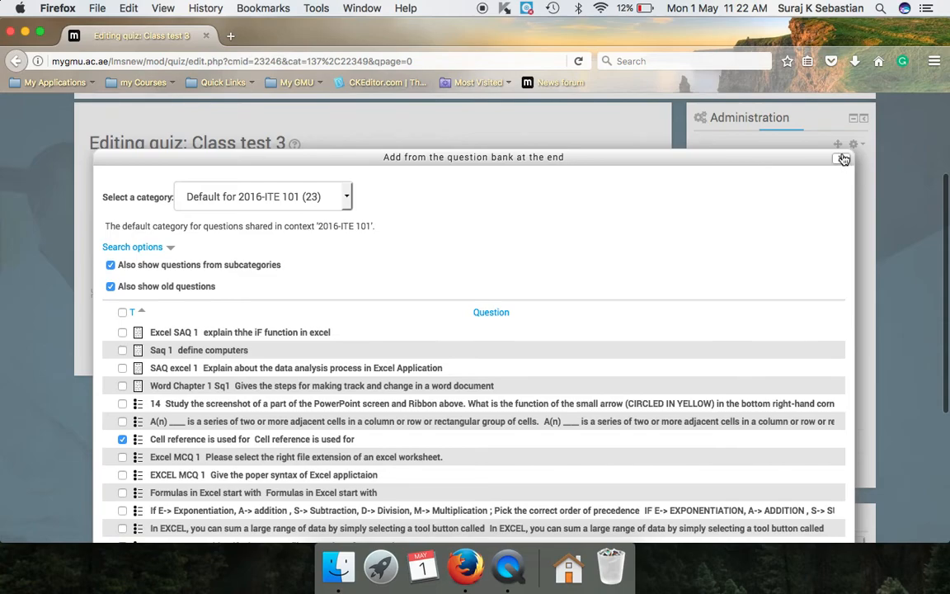
left_click(759, 140)
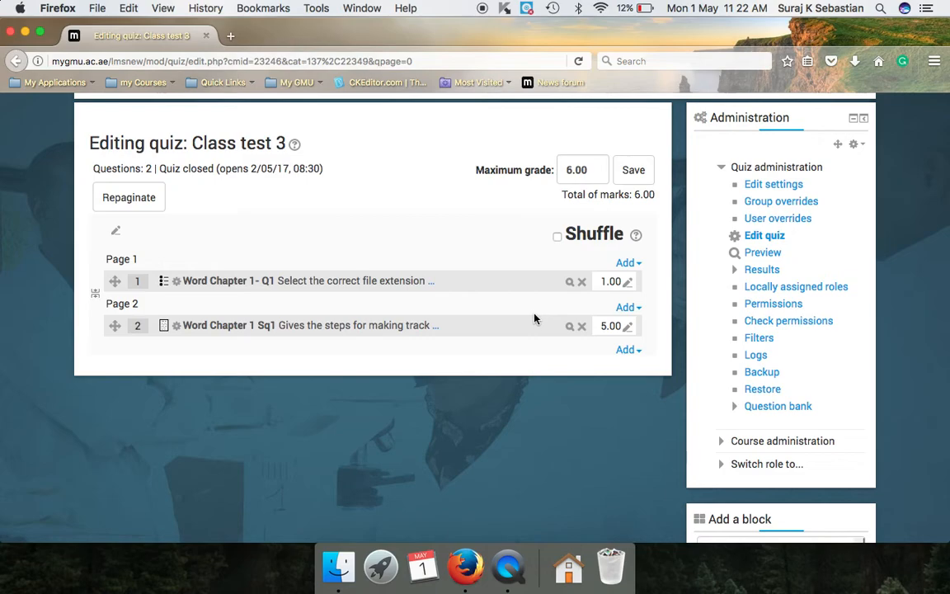
Go back to the 2 October - 8 October course section and open the Class test 3 quiz from there
scroll(534, 318, "up", 2)
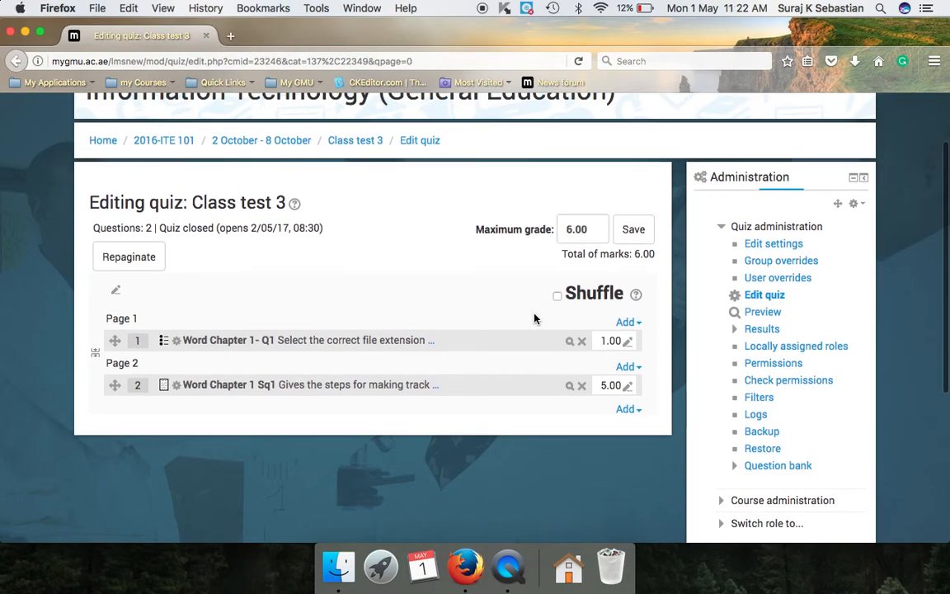
scroll(495, 288, "down", 1)
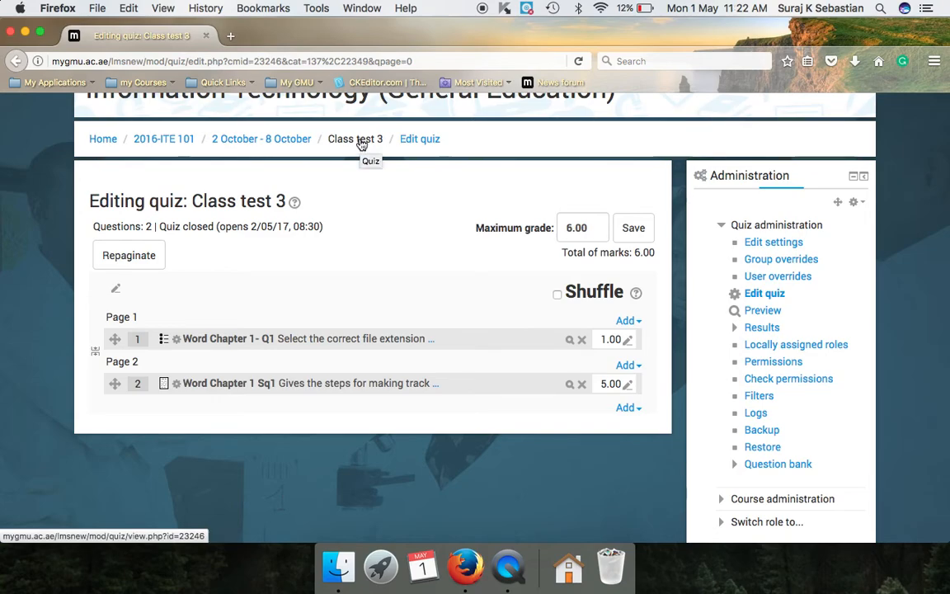
left_click(272, 141)
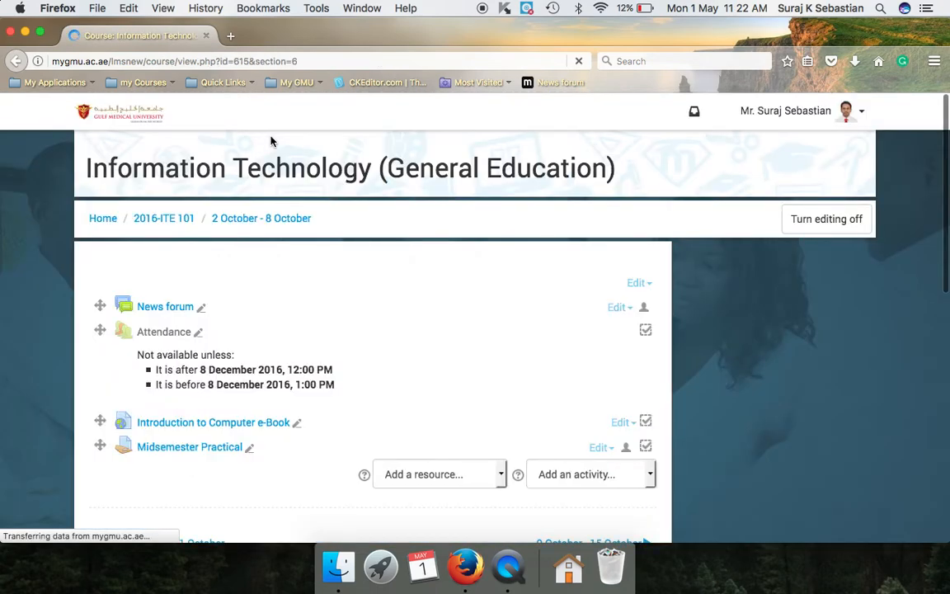
scroll(272, 140, "down", 3)
scroll(272, 141, "down", 5)
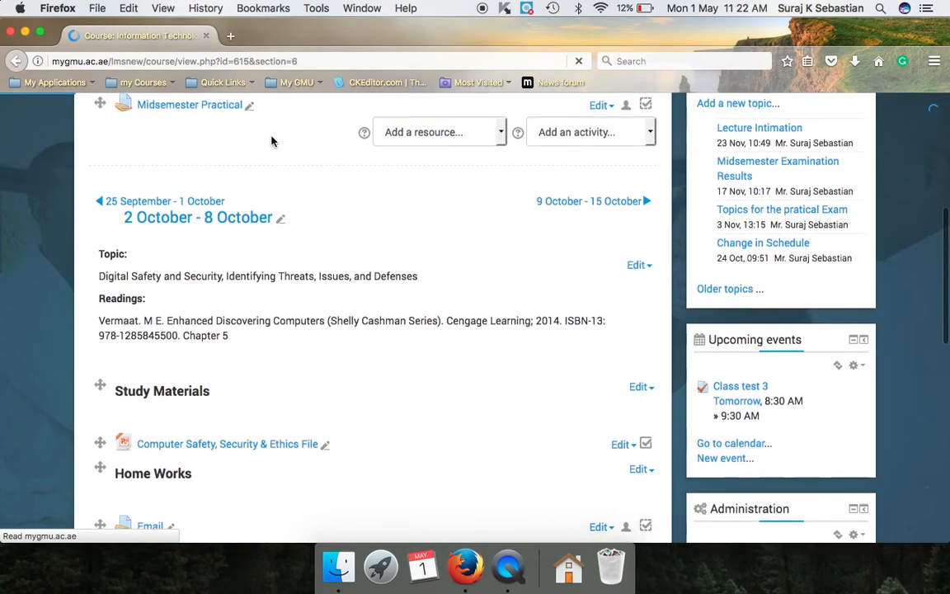
key("super+a")
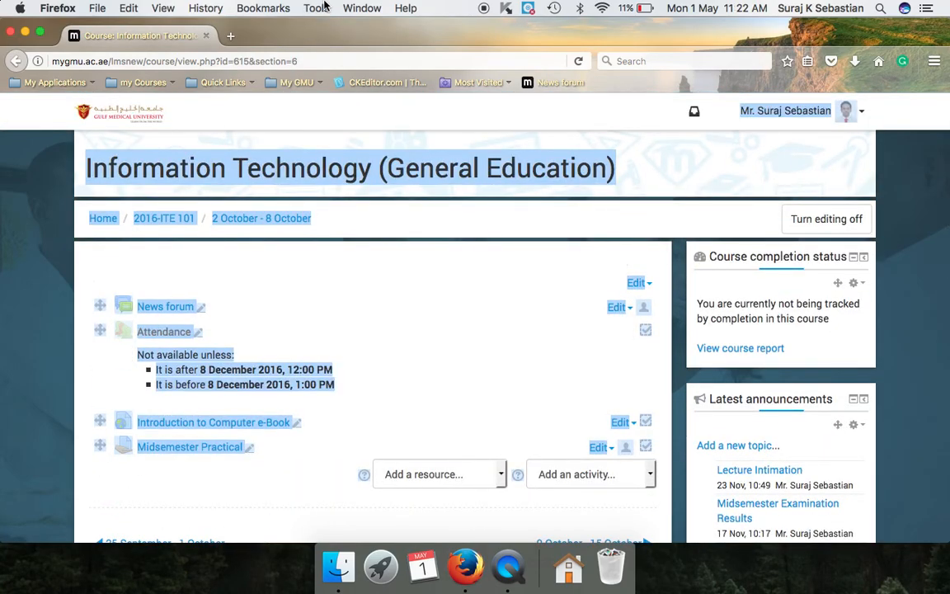
left_click(371, 317)
scroll(370, 317, "down", 10)
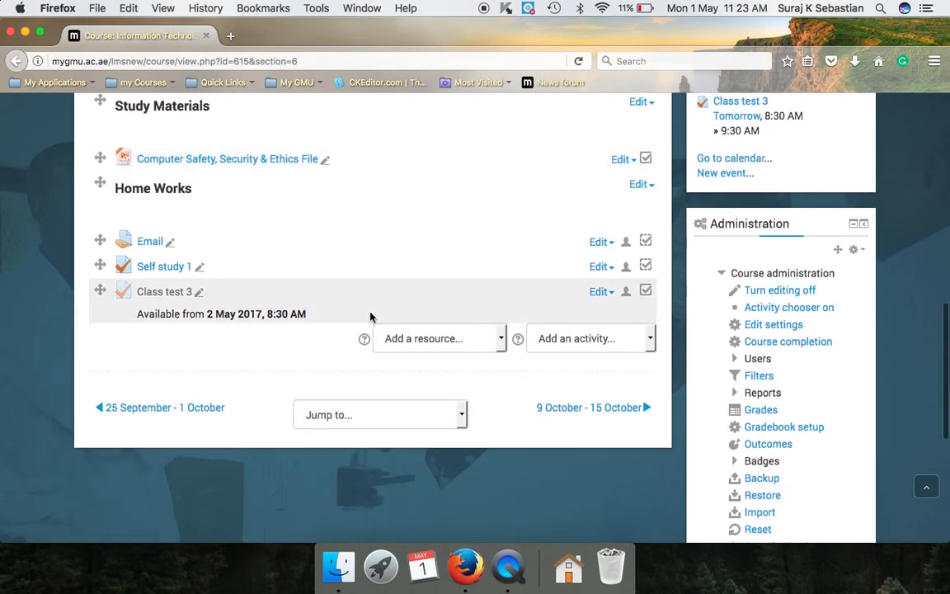
left_click(176, 298)
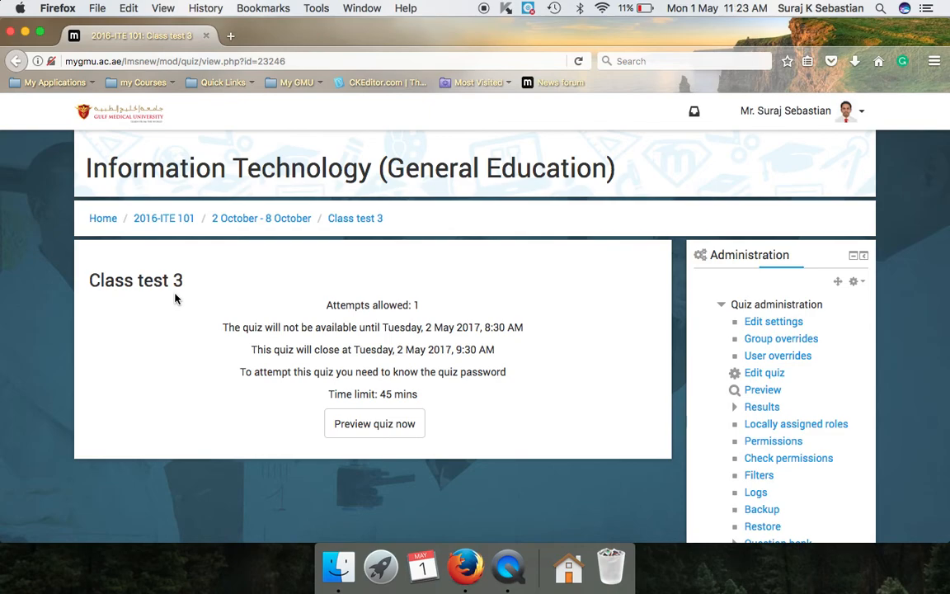
Open the question editing page of Class test 3 and view the options for adding a question to page 1
left_click(775, 376)
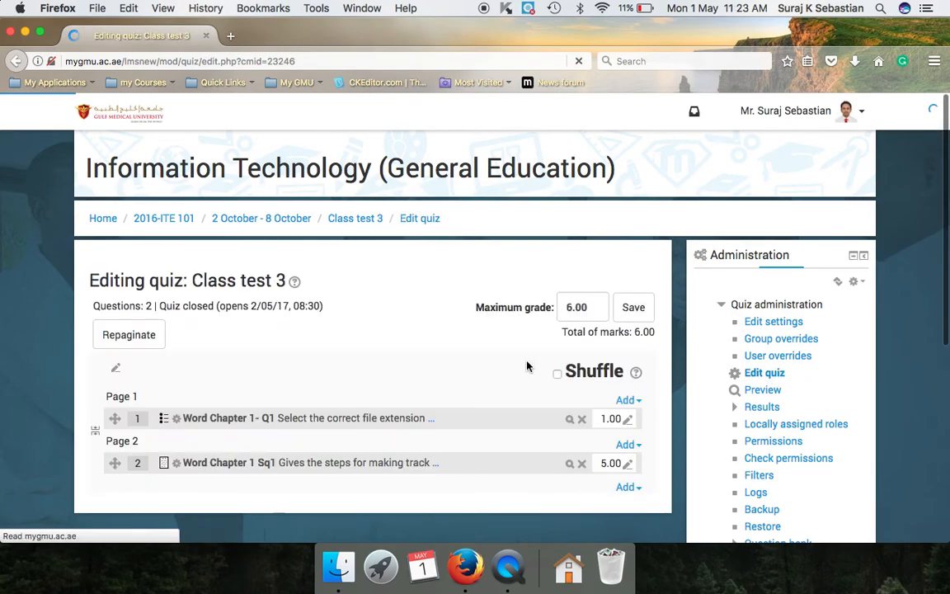
scroll(528, 366, "down", 5)
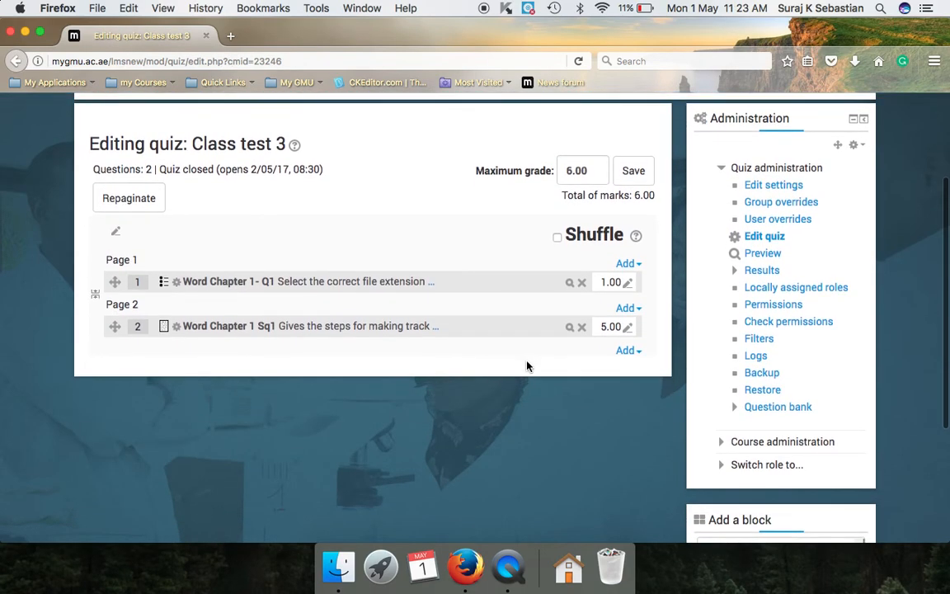
left_click(629, 263)
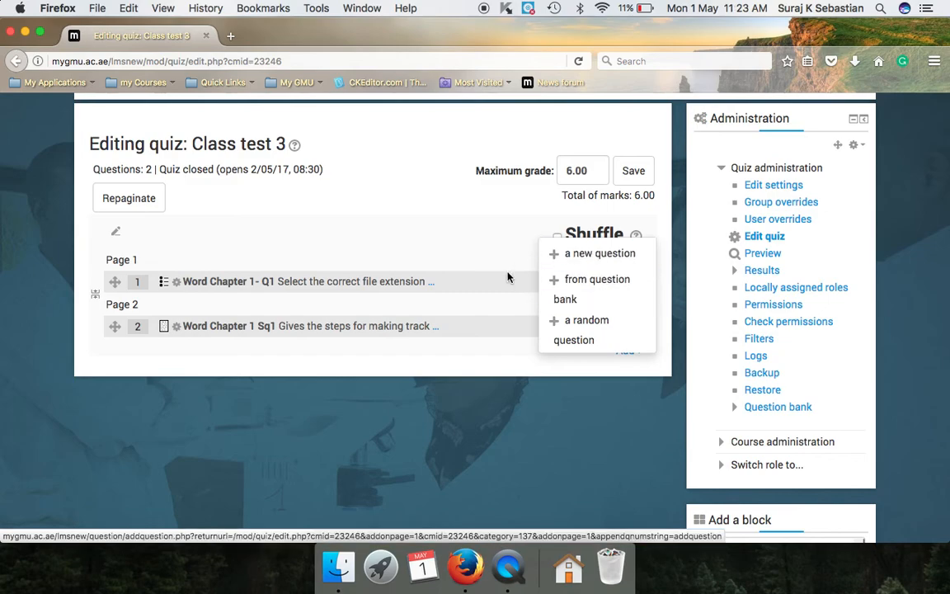
left_click(394, 202)
scroll(439, 230, "up", 3)
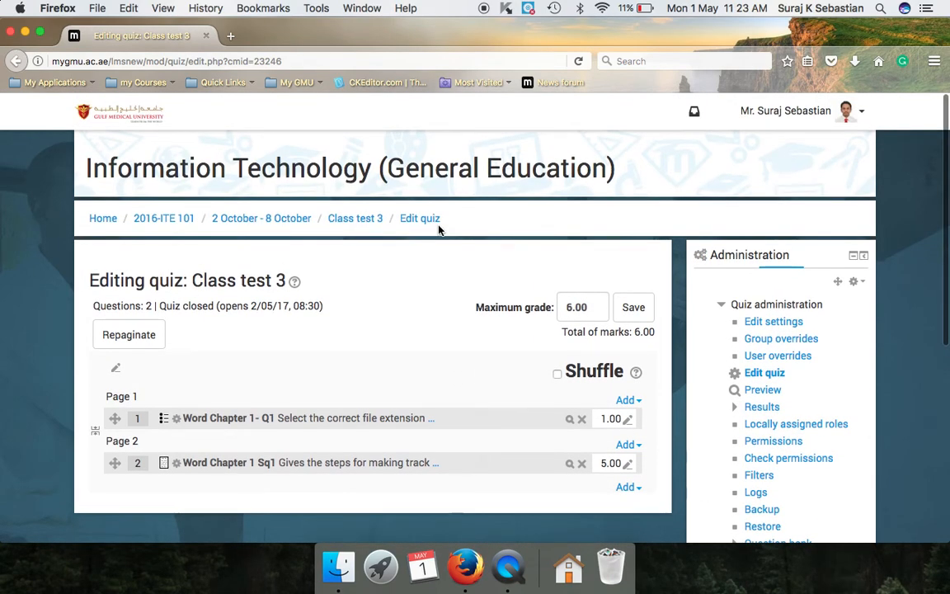